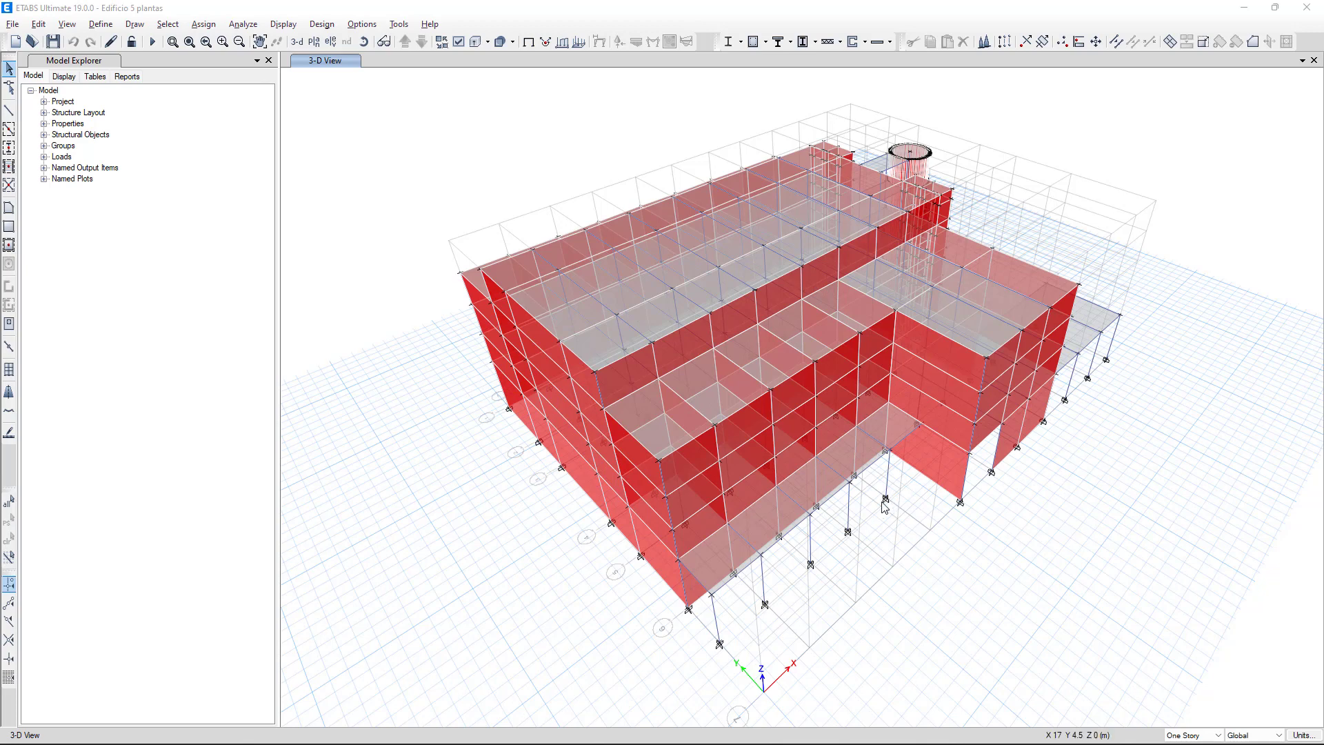
scroll(894, 501, down, 3)
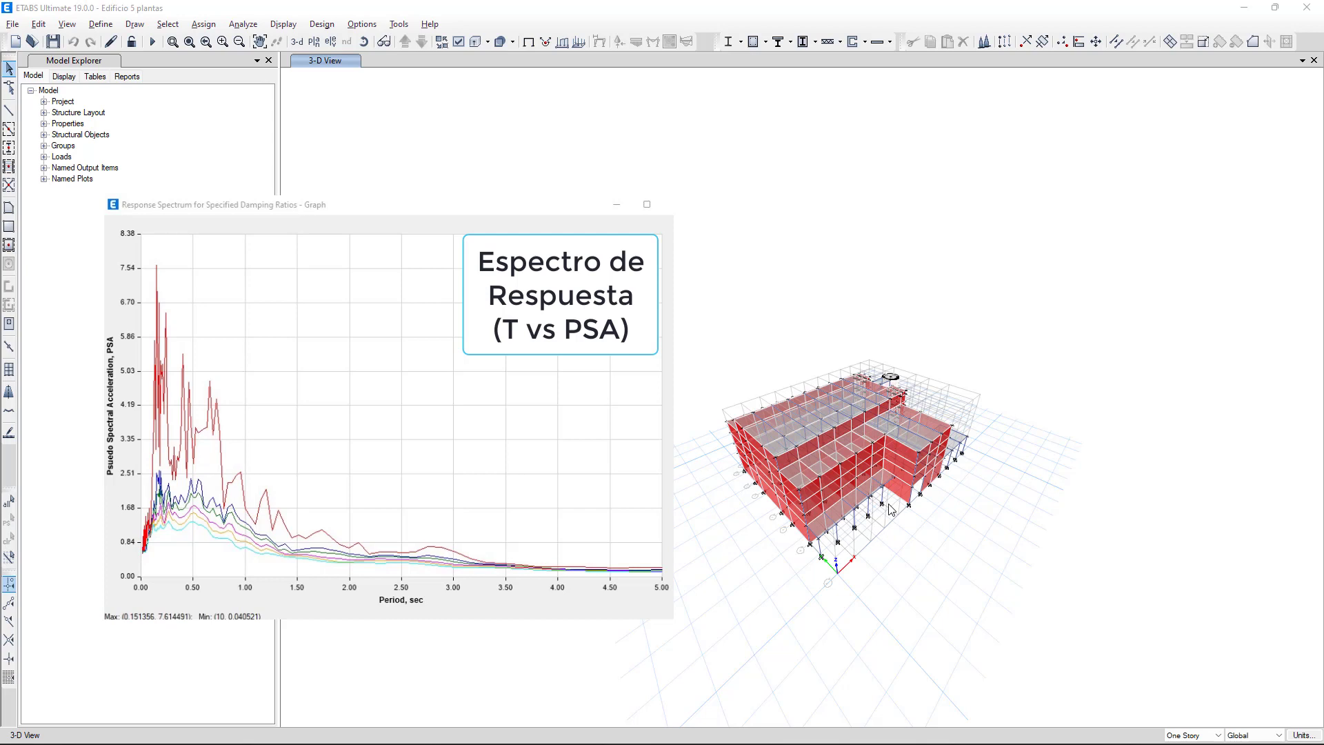
middle_drag(889, 510, 941, 492)
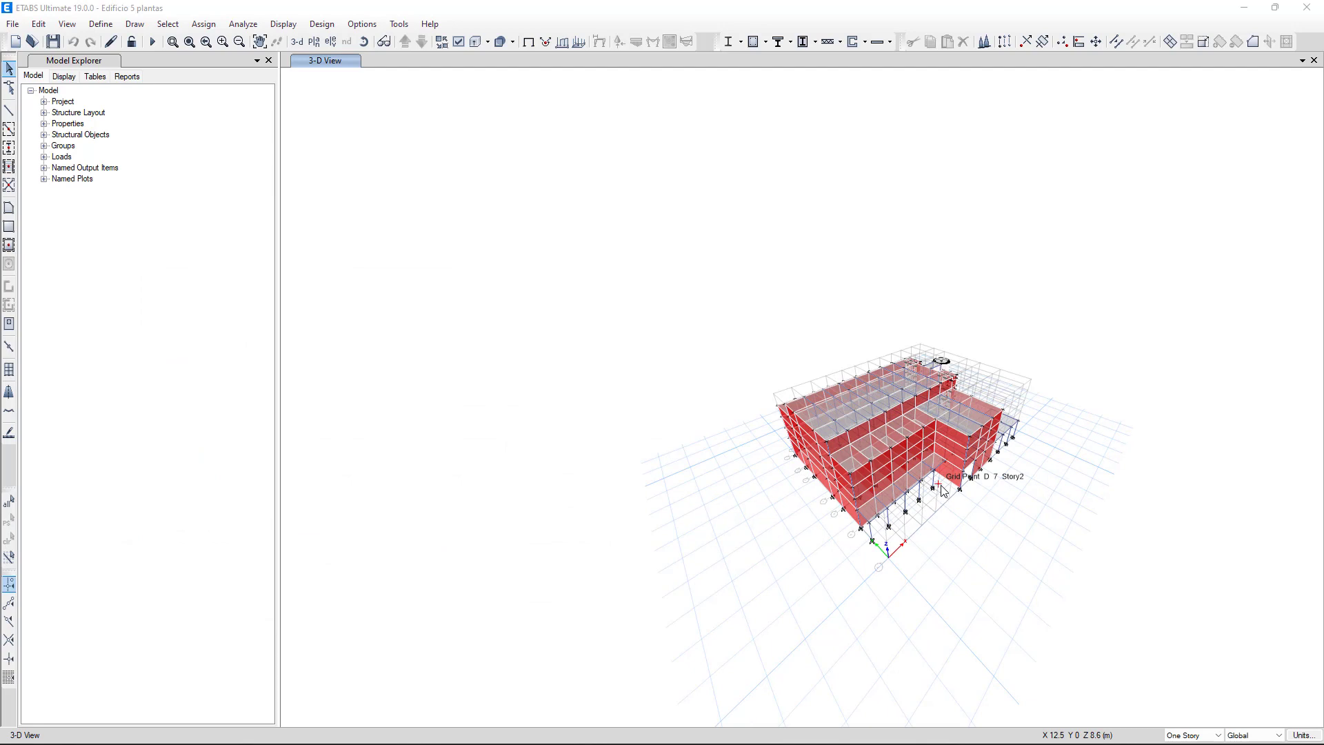
click(296, 43)
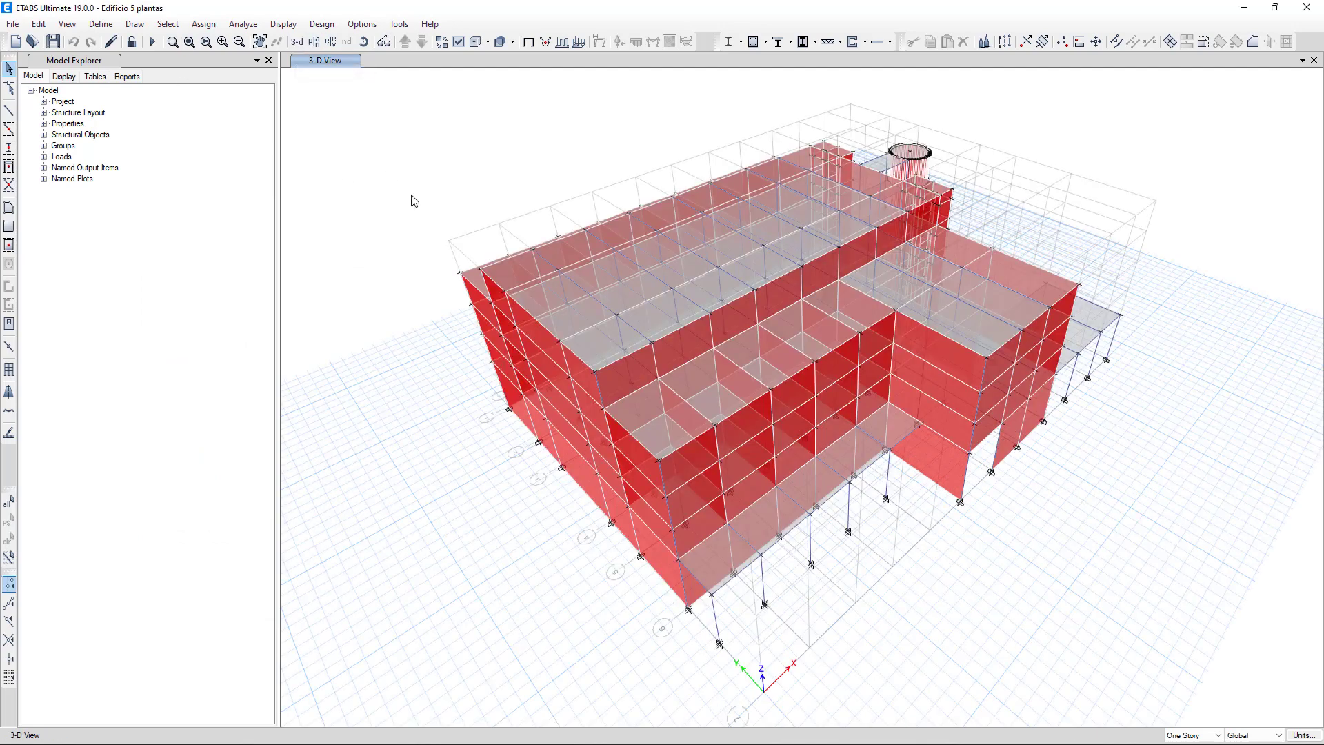
- In the response spectrum function definitions, choose ASCE7-16 as the function type to add and delete the UnifRS spectrum
click(101, 24)
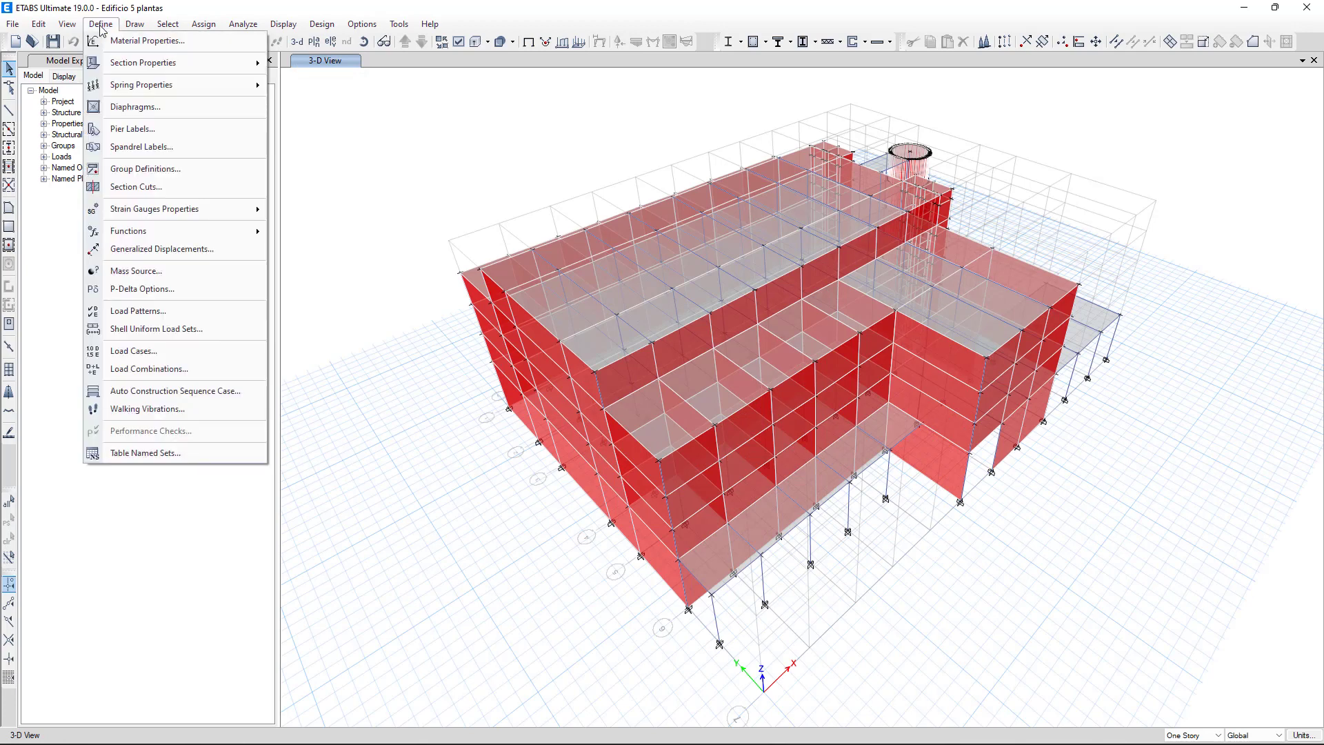
mouse_move(192, 231)
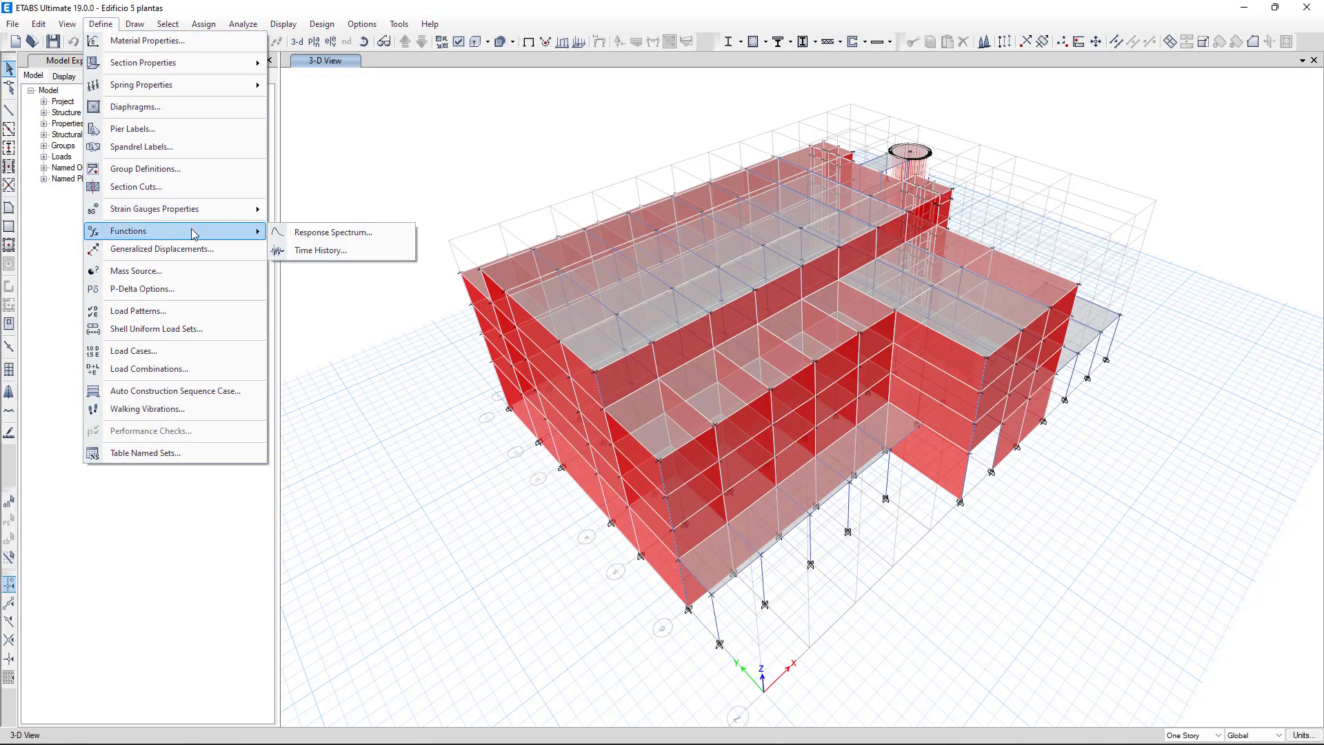
click(315, 234)
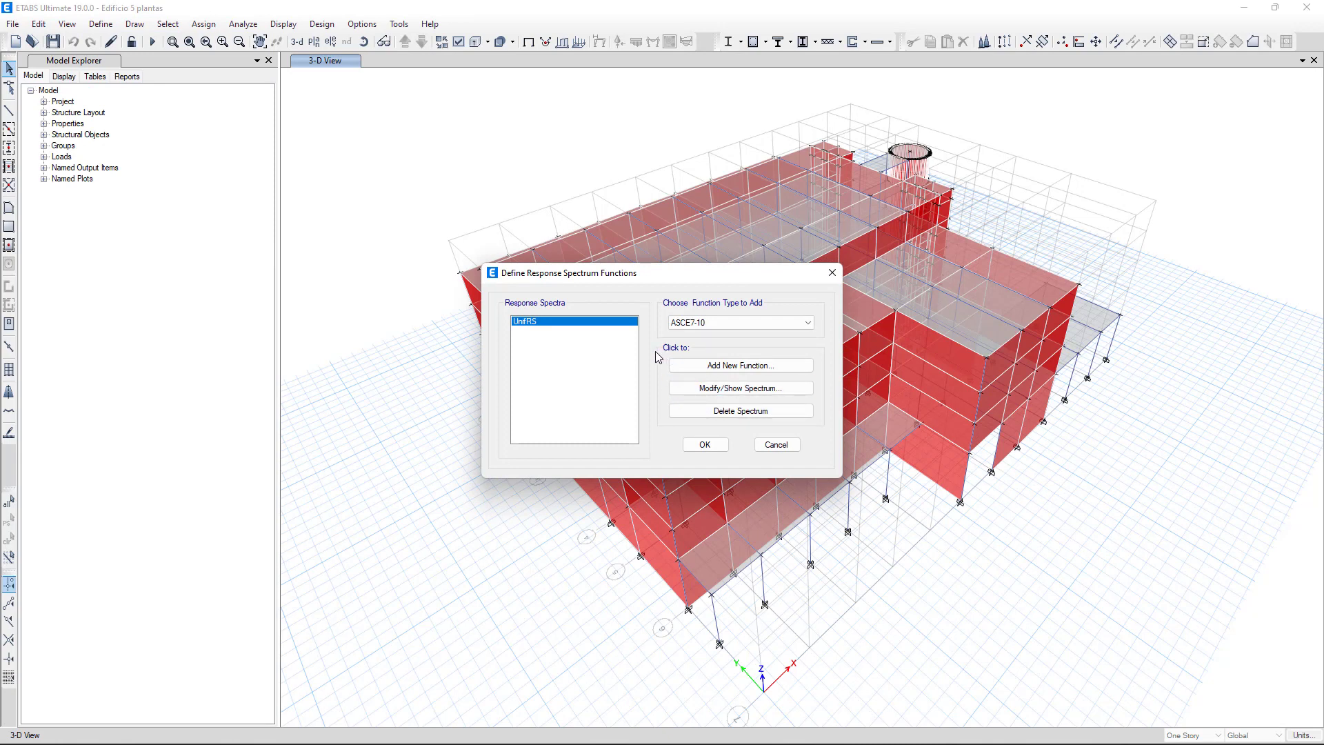
click(704, 326)
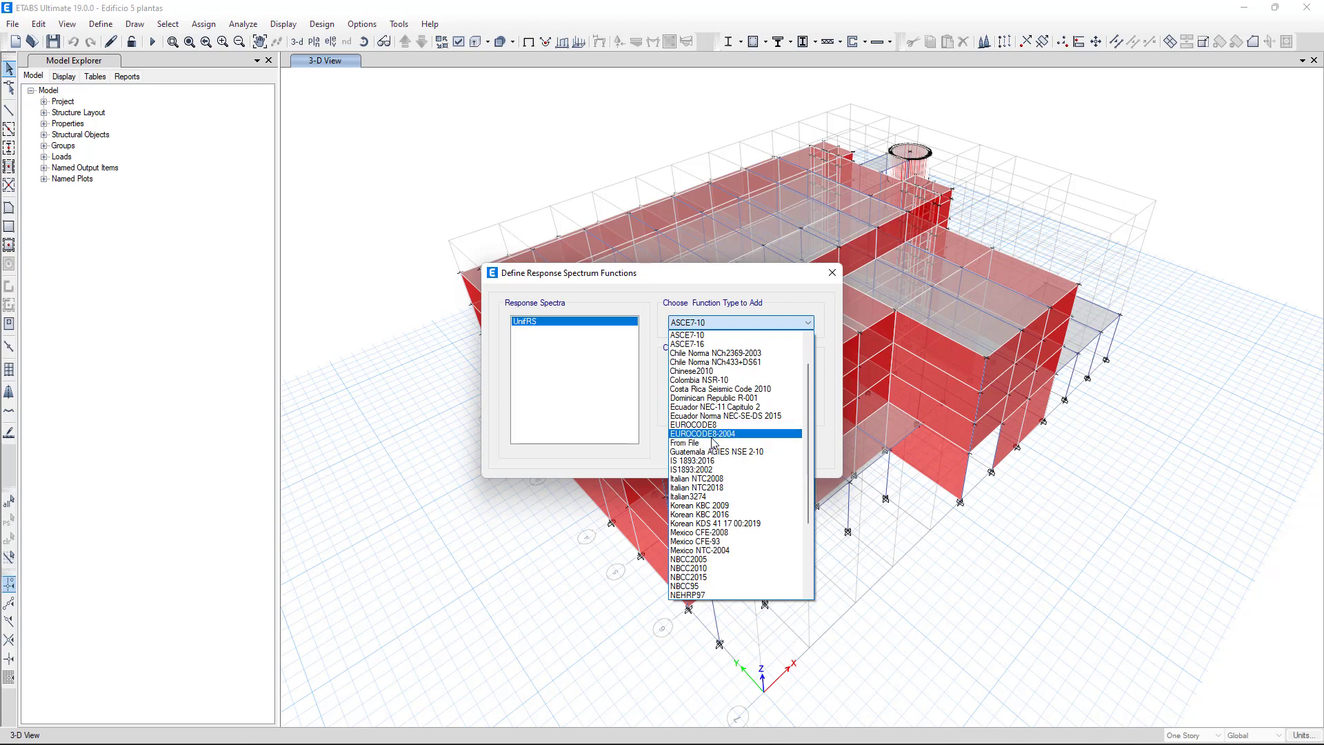
click(697, 344)
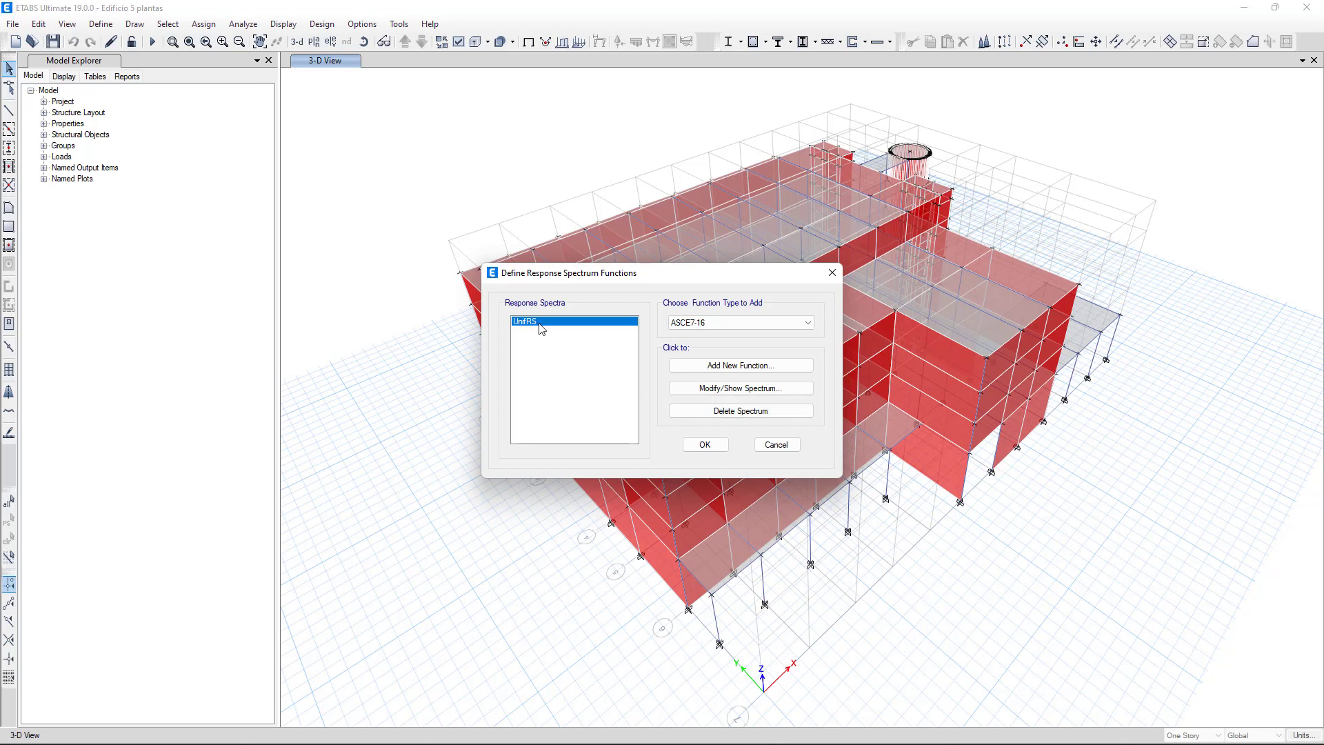
click(714, 412)
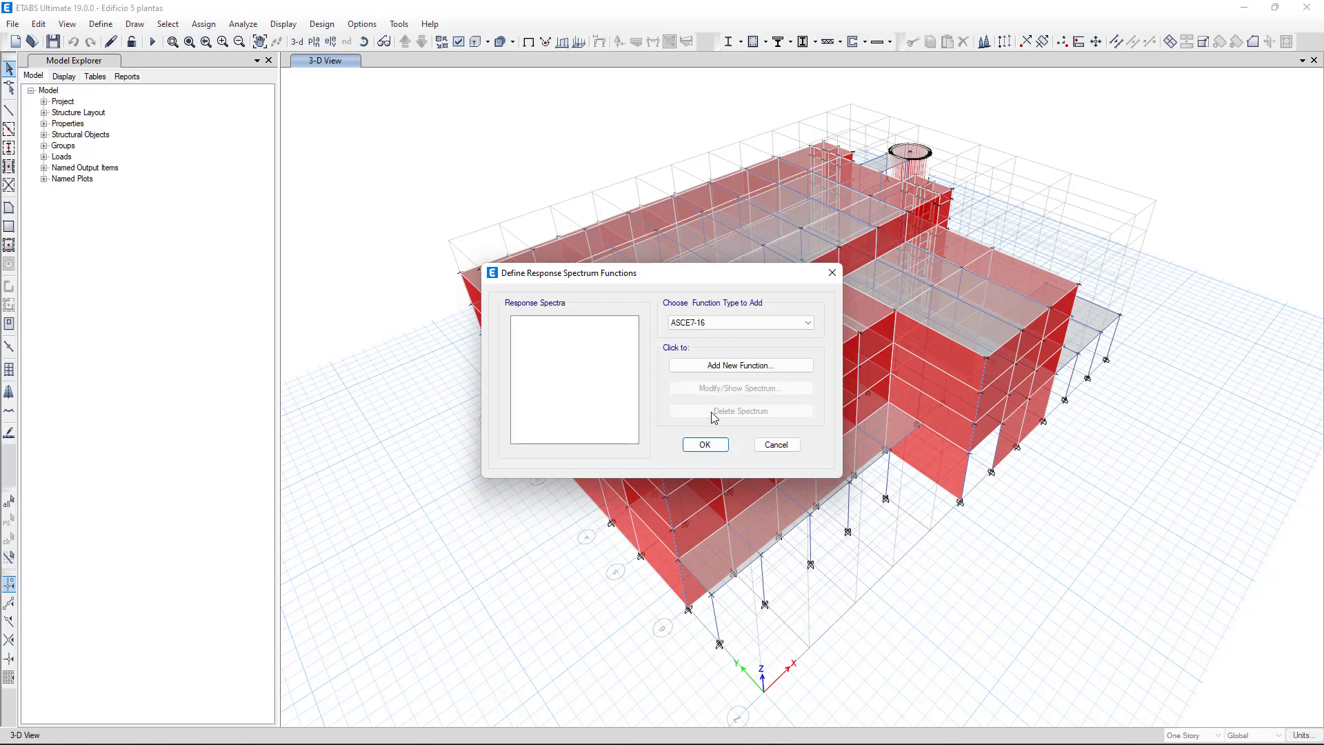
- Review the spectral parameters, site classes and function points of a new ASCE 7-16 response spectrum, and discard it
click(725, 365)
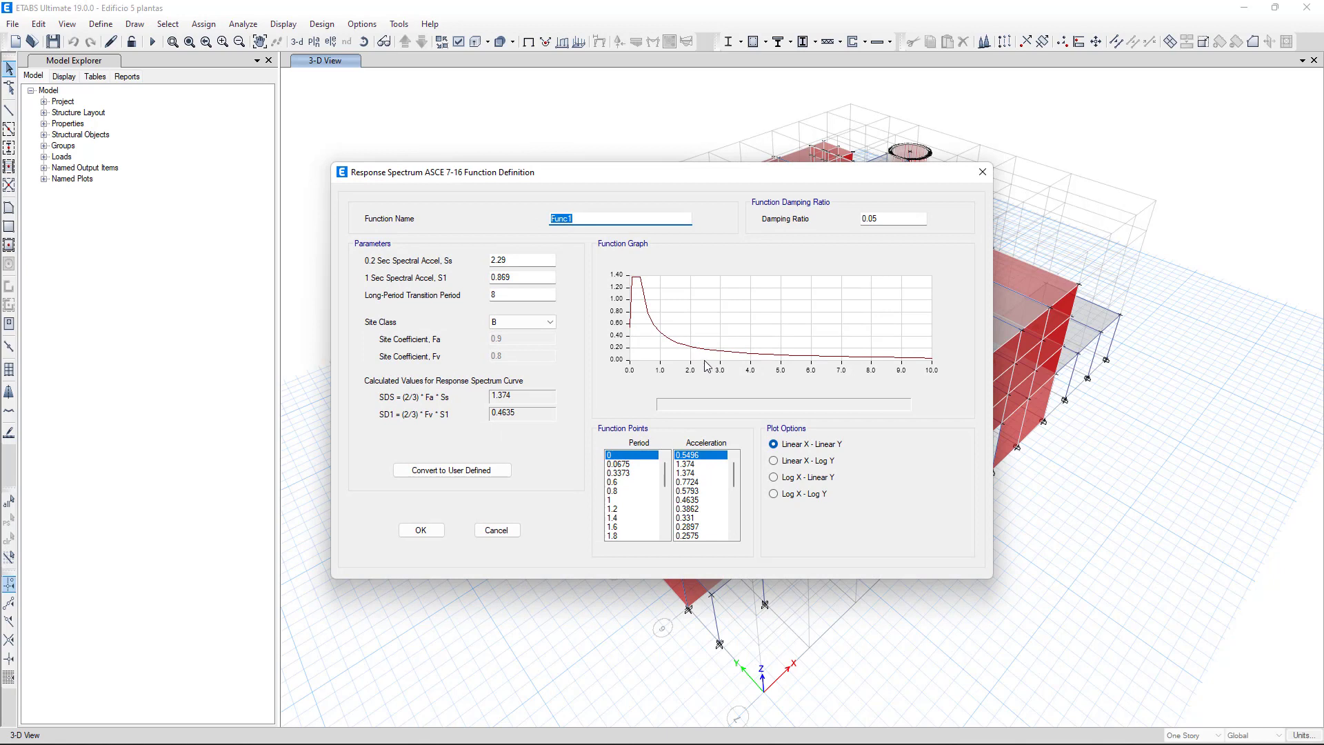
click(520, 259)
click(525, 279)
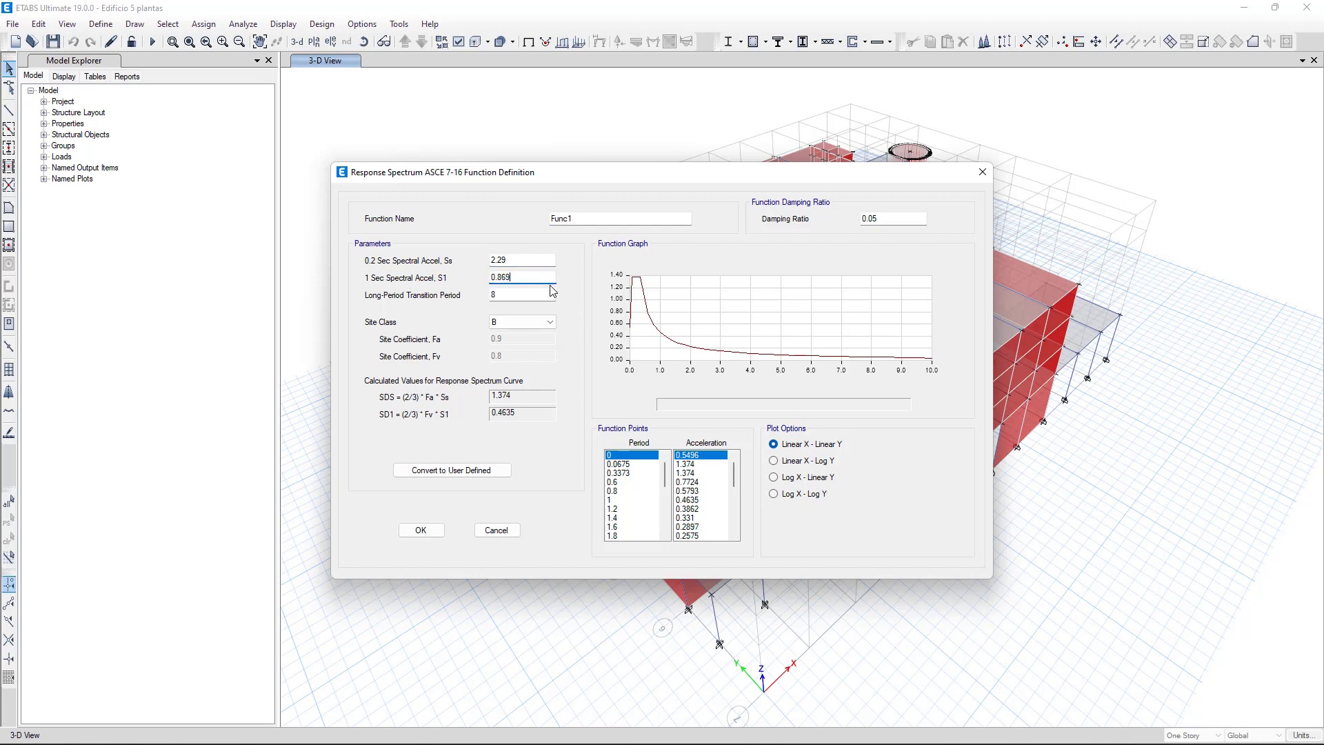
click(532, 320)
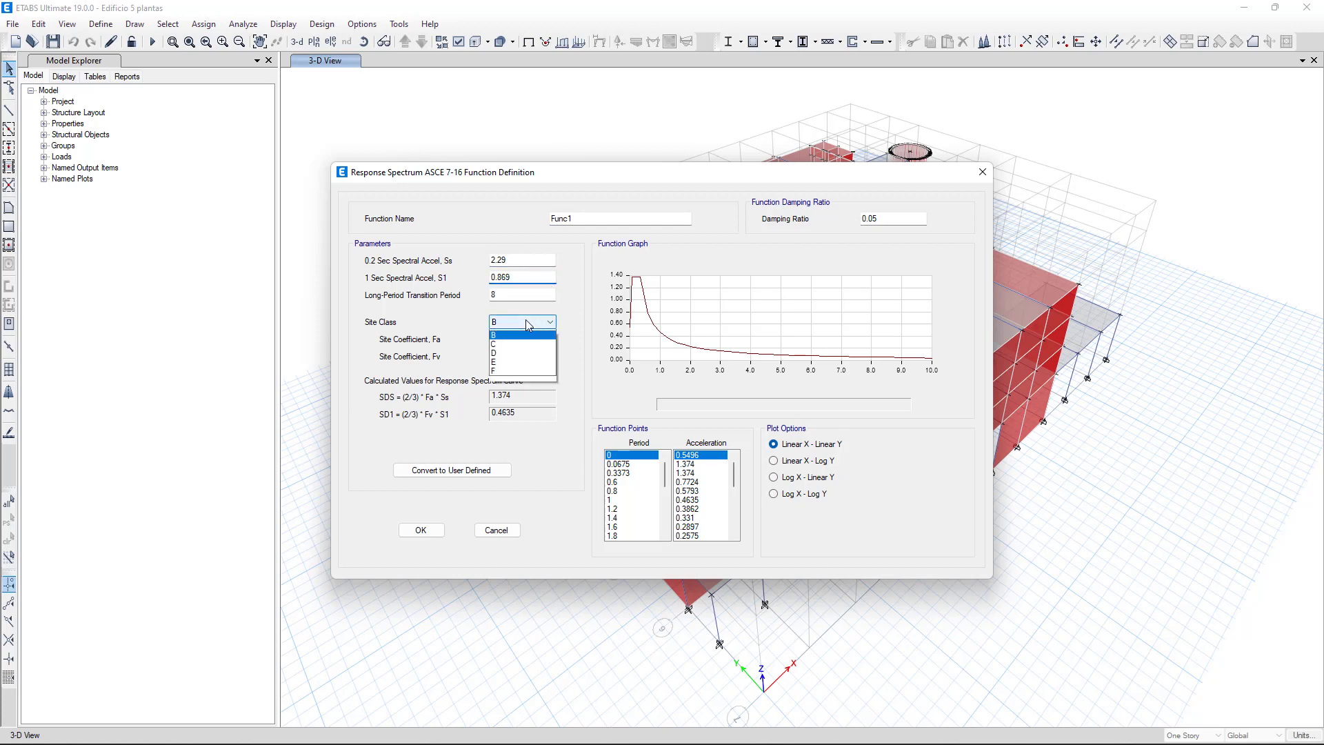
click(573, 309)
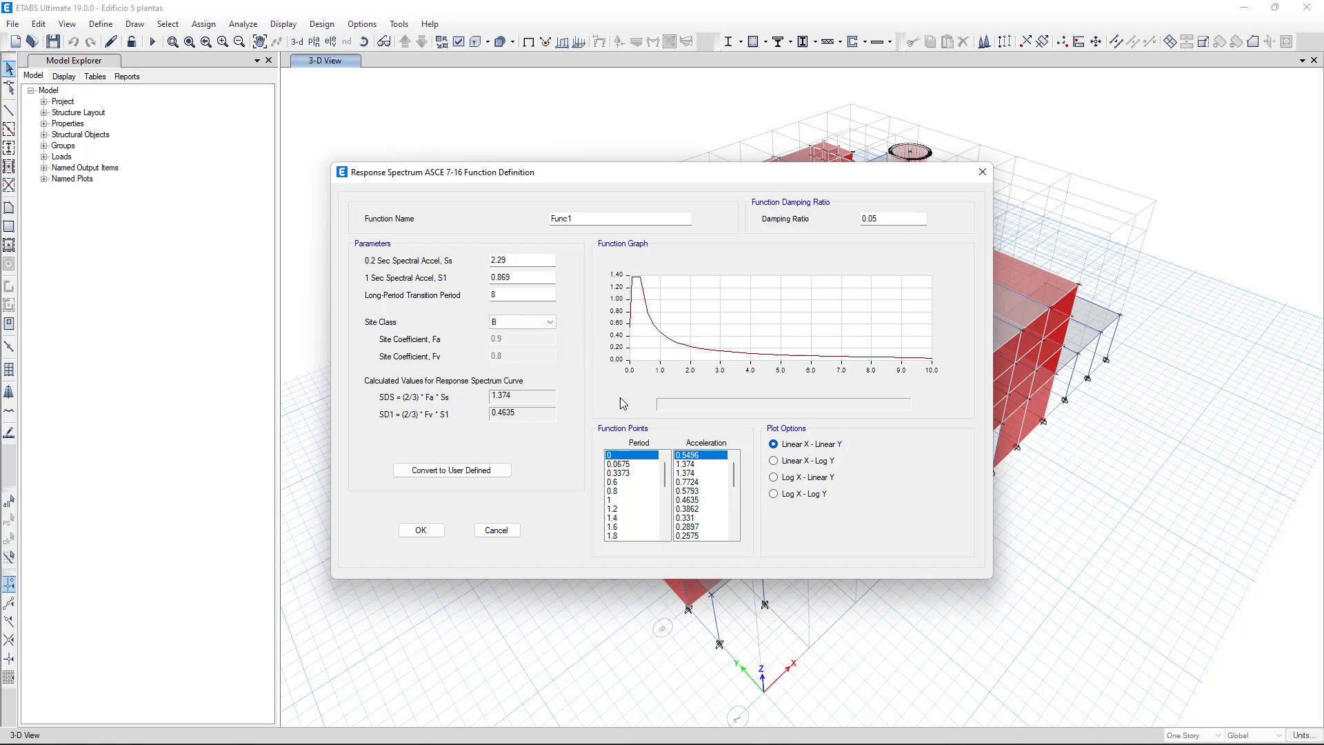
click(632, 464)
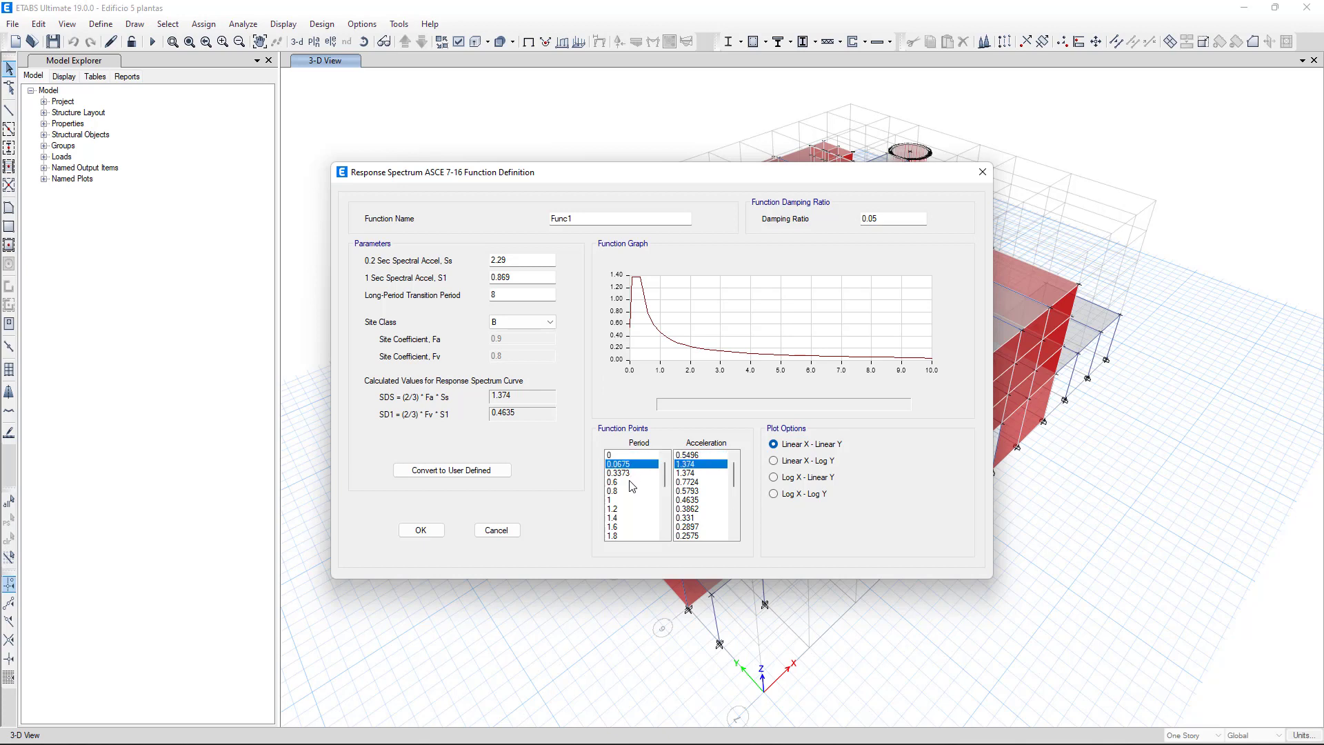
click(630, 482)
click(619, 491)
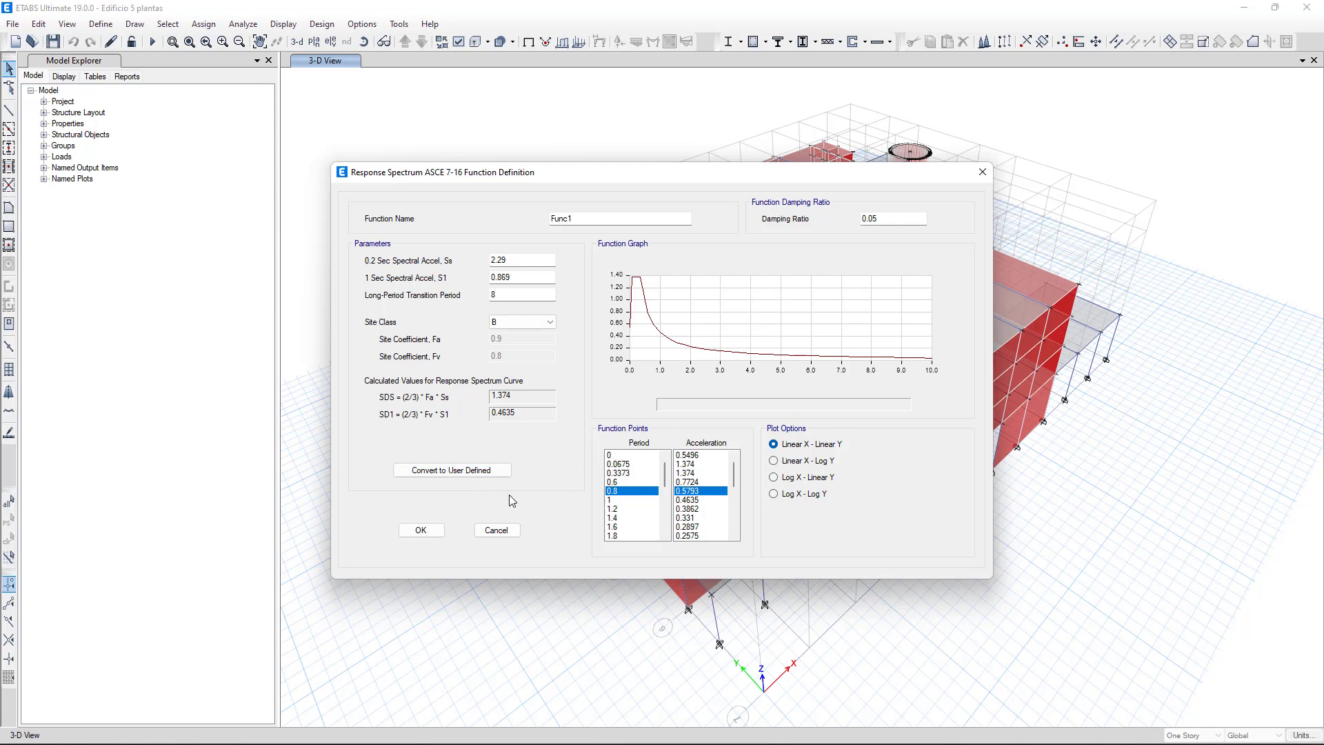
click(512, 530)
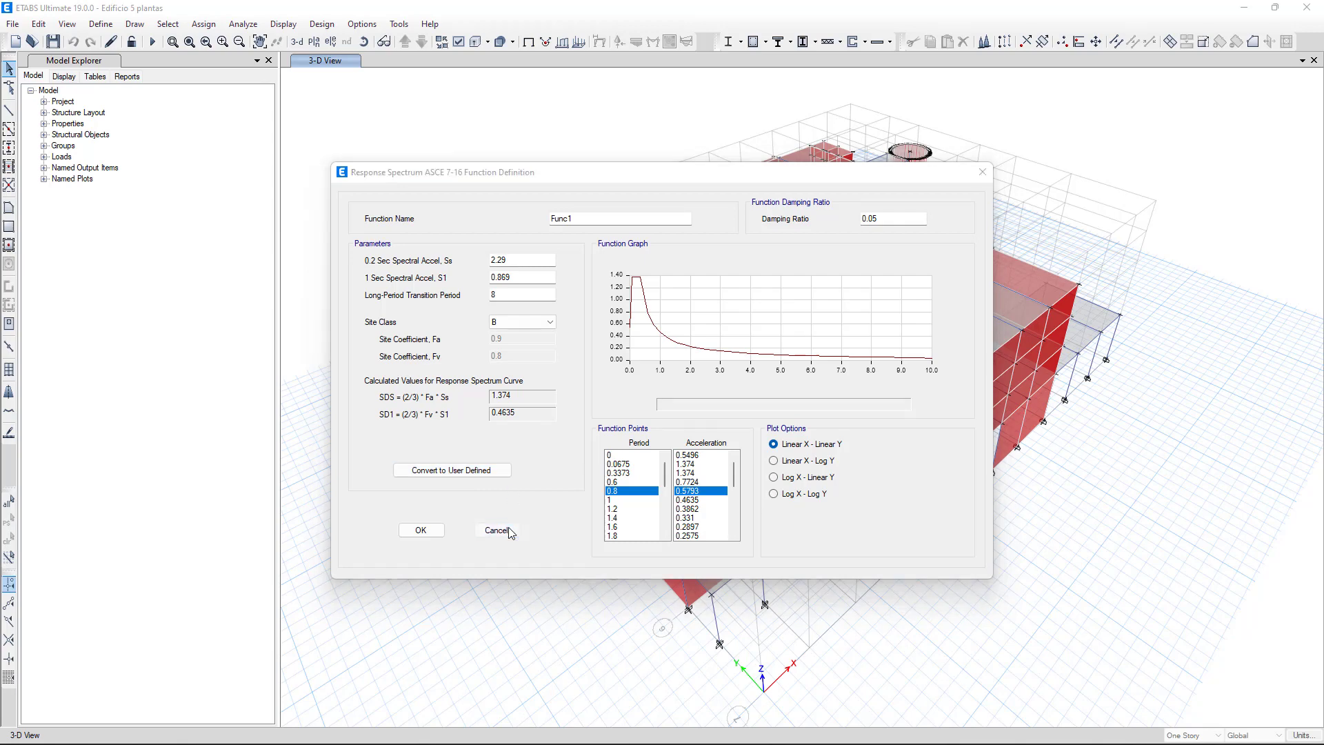
click(772, 324)
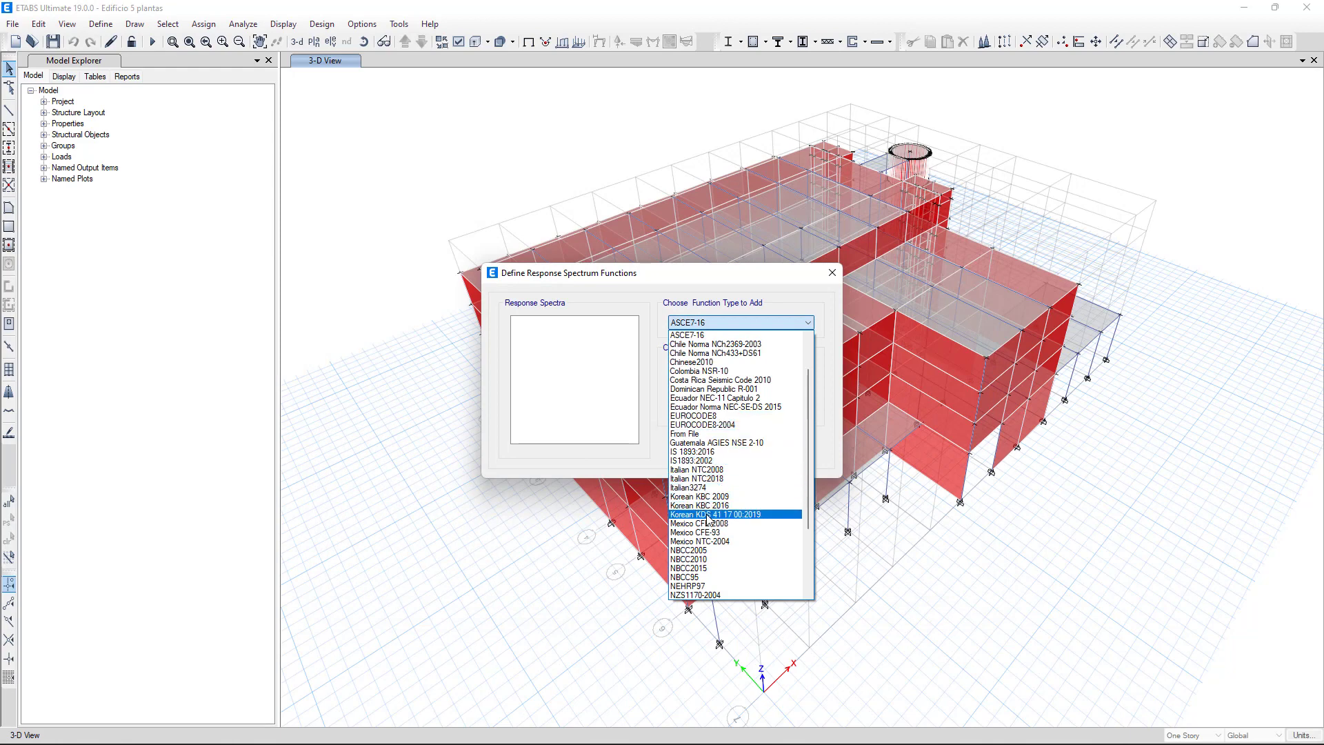
scroll(713, 542, down, 3)
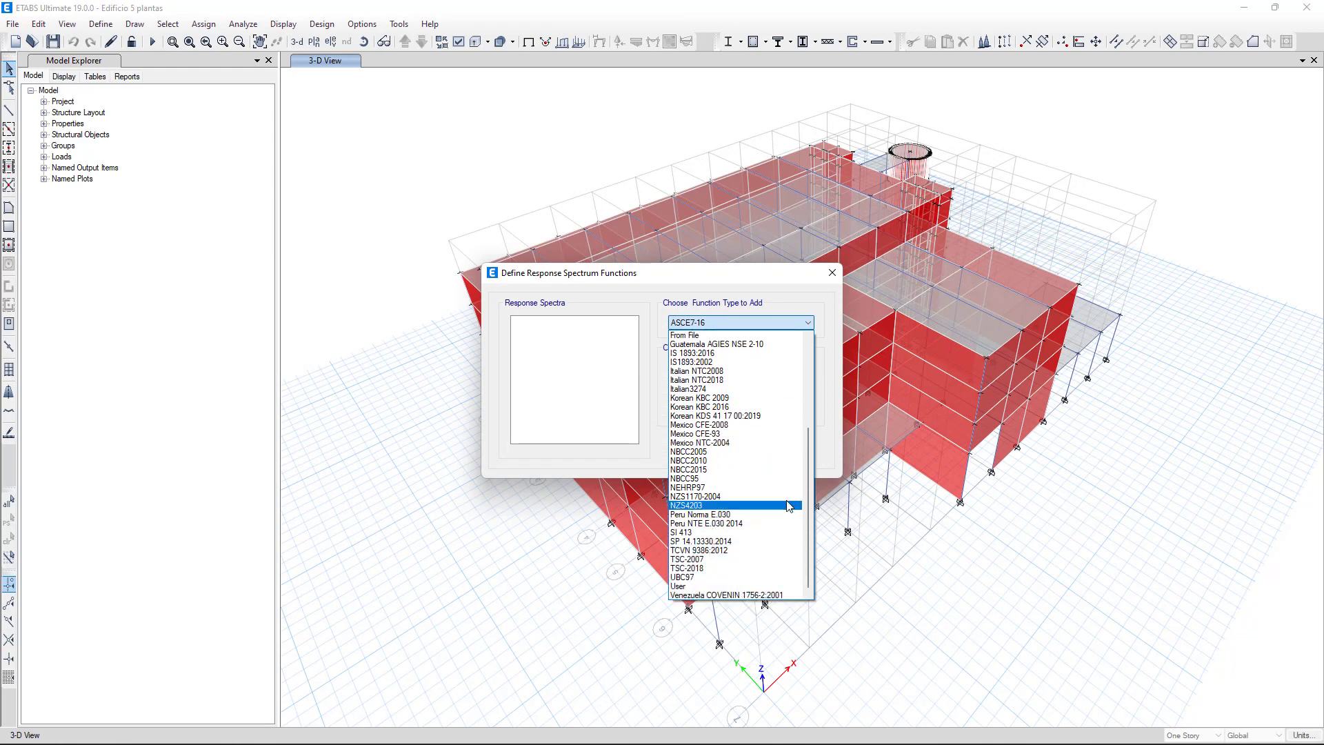
click(755, 322)
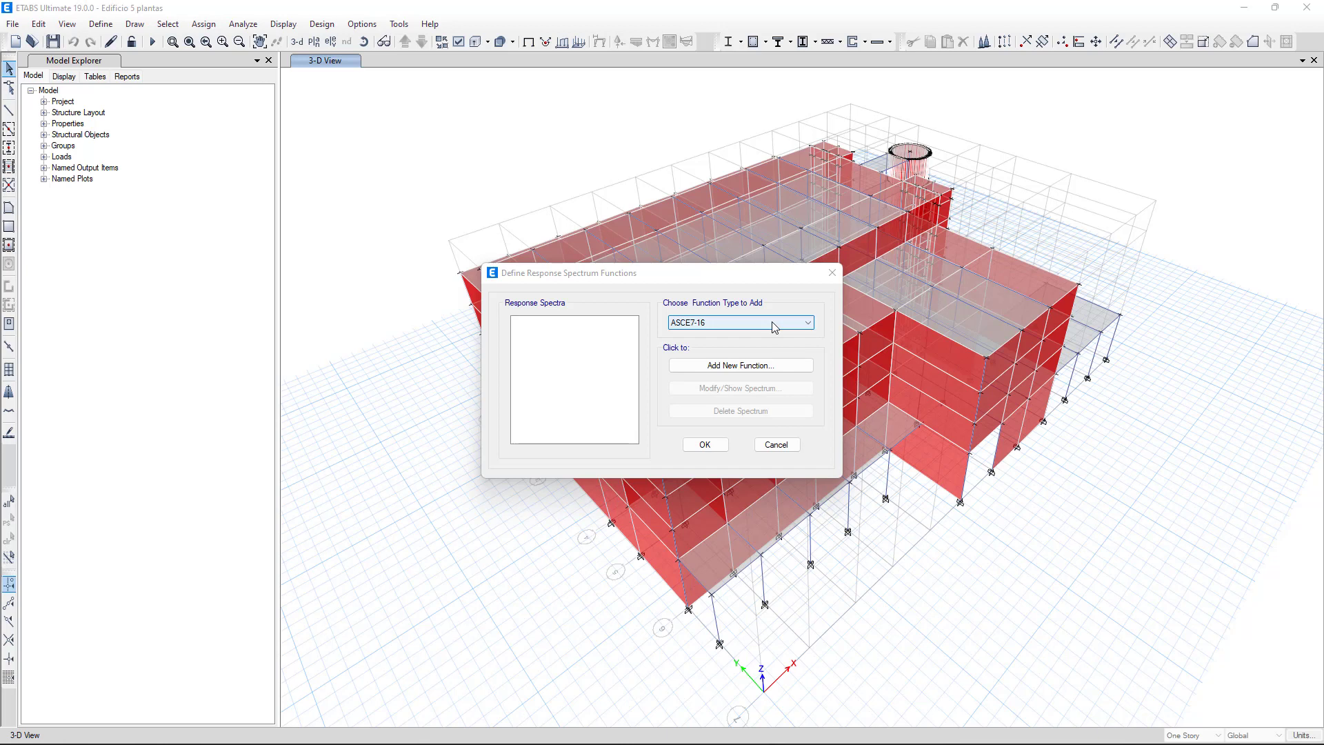
- Add a new response spectrum function of type From File and load the text file RSNC462017.txt
click(774, 324)
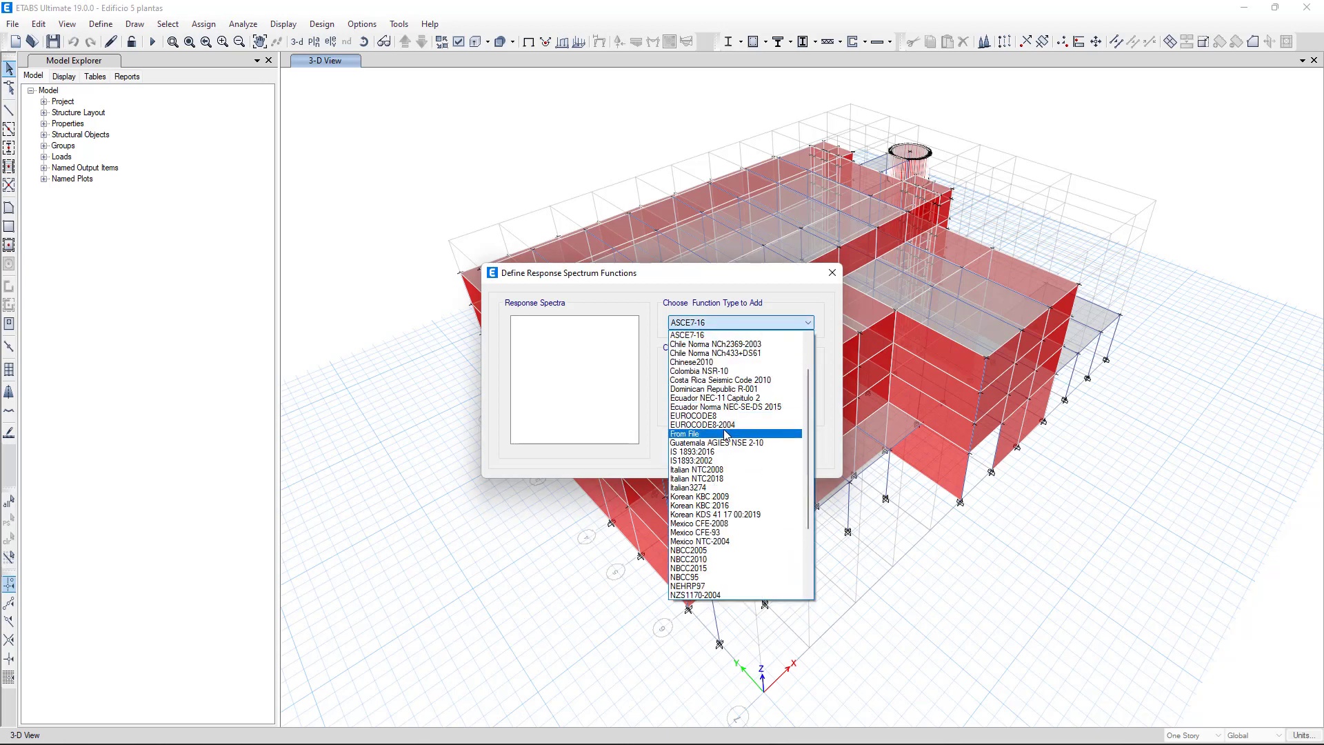
click(725, 433)
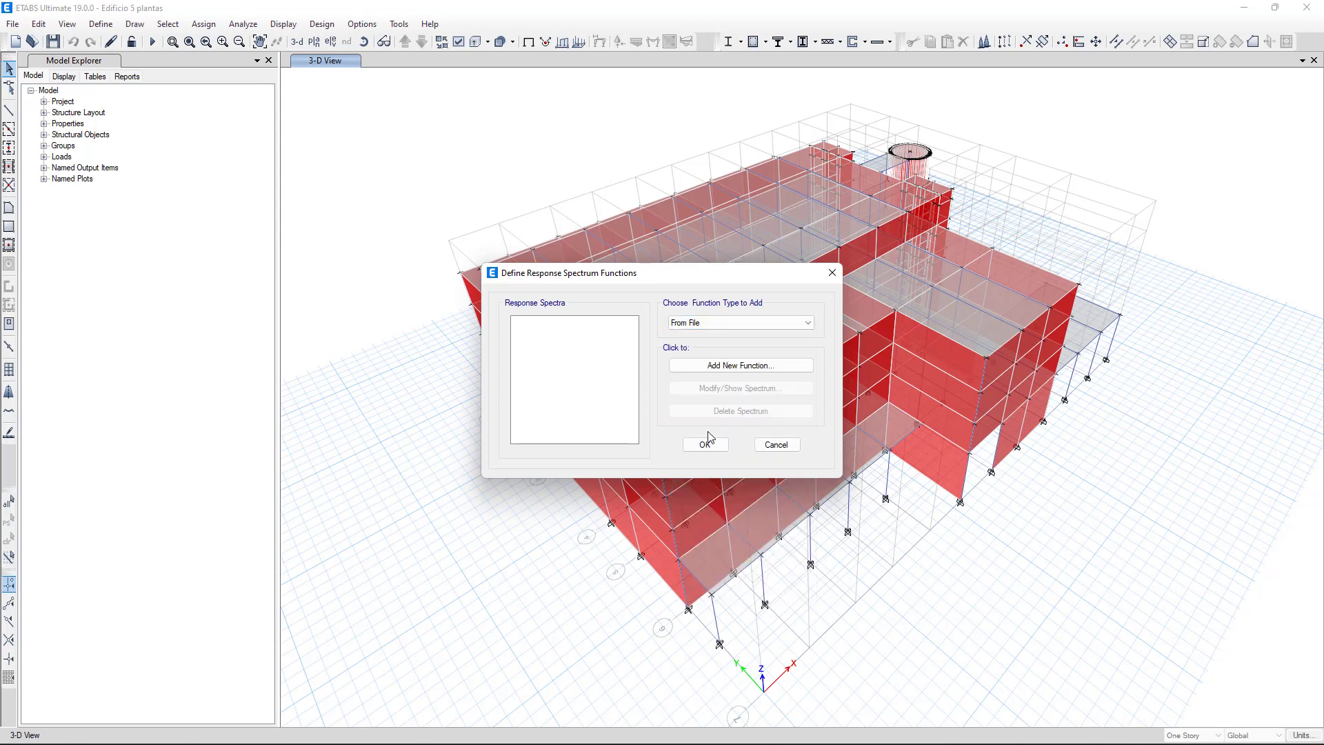
click(741, 366)
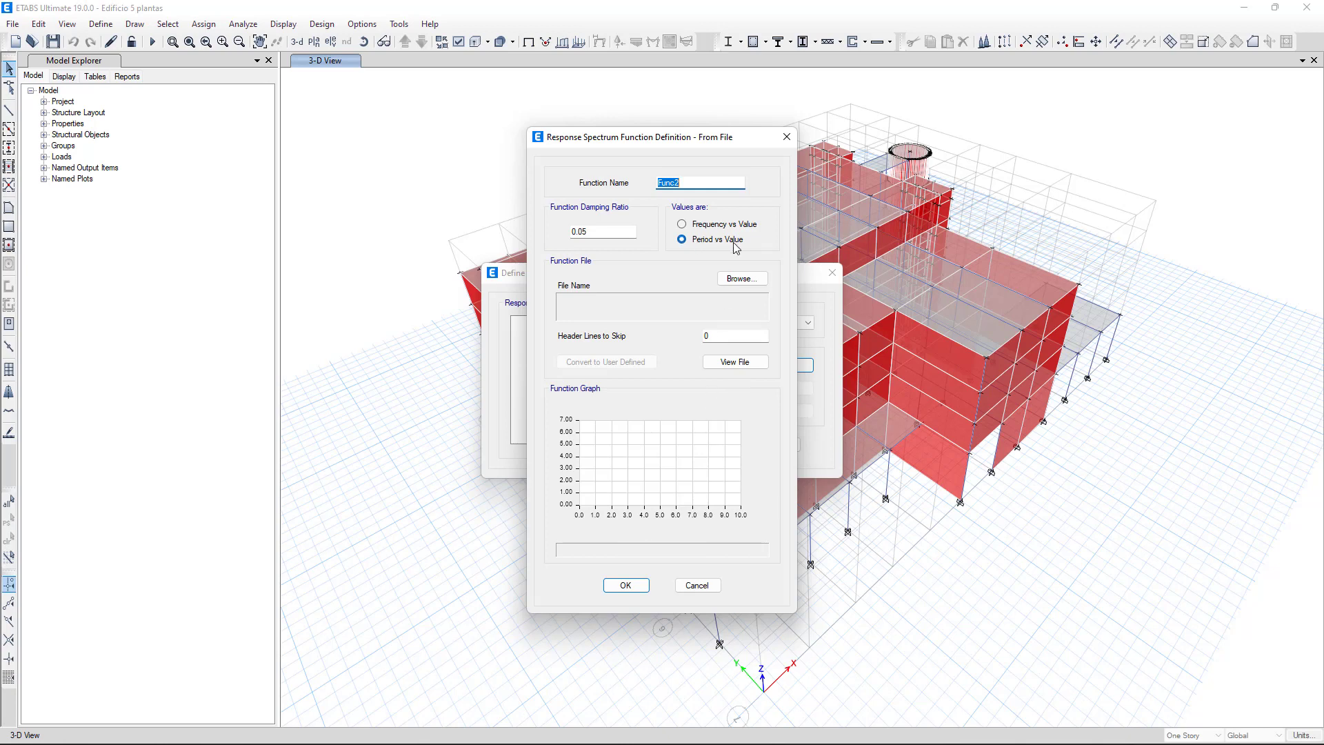
click(735, 278)
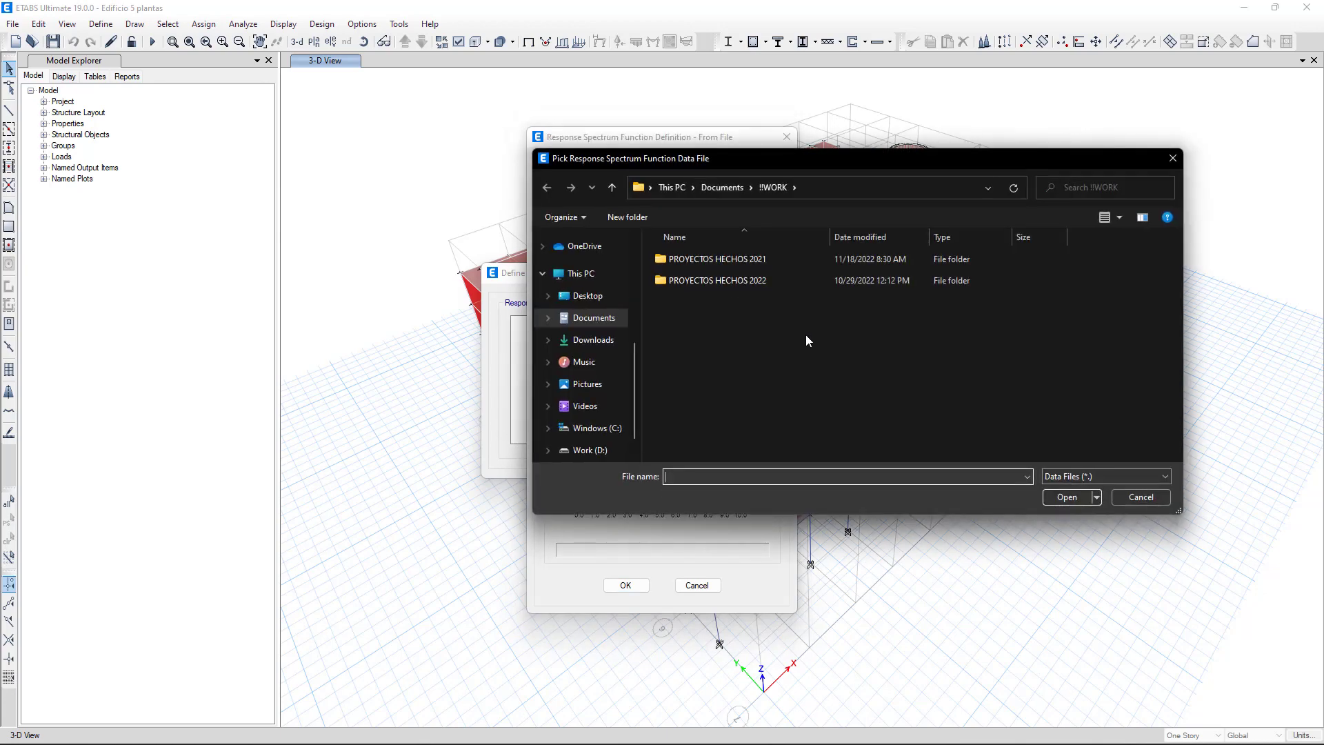
click(1070, 474)
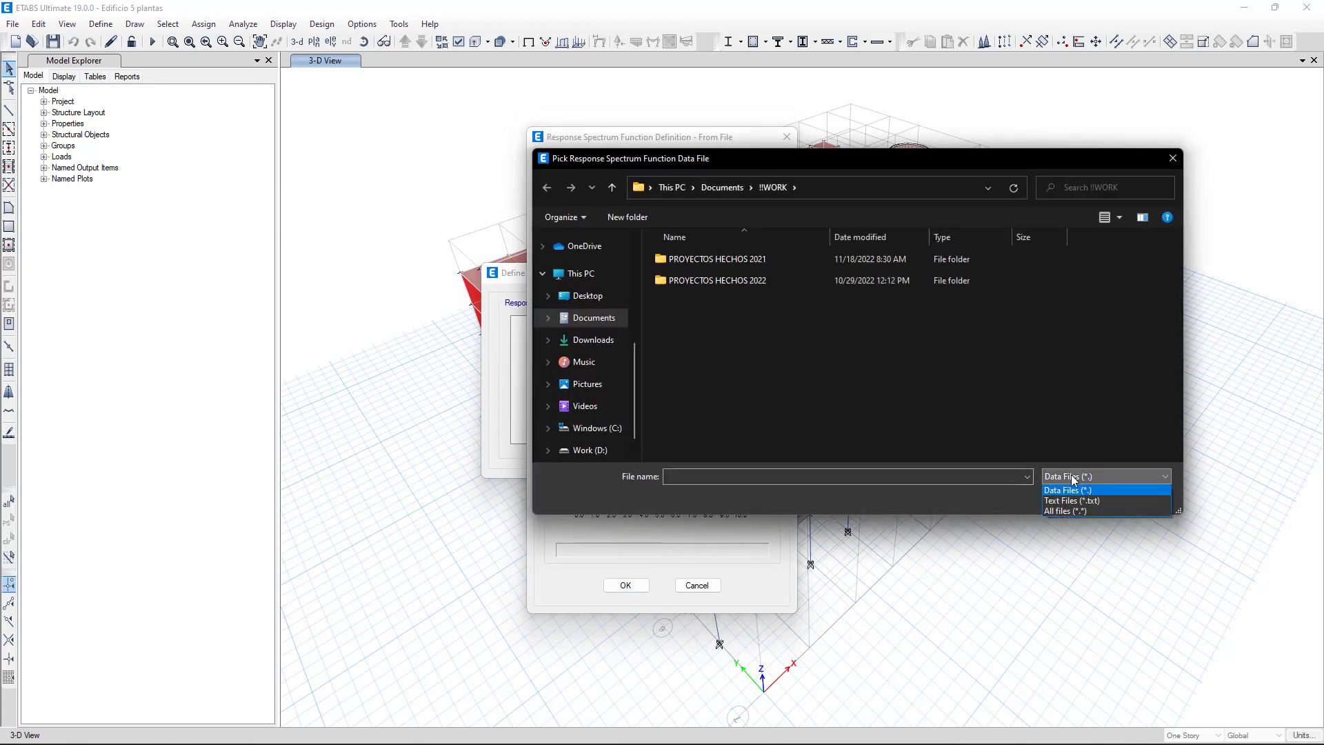
click(1069, 499)
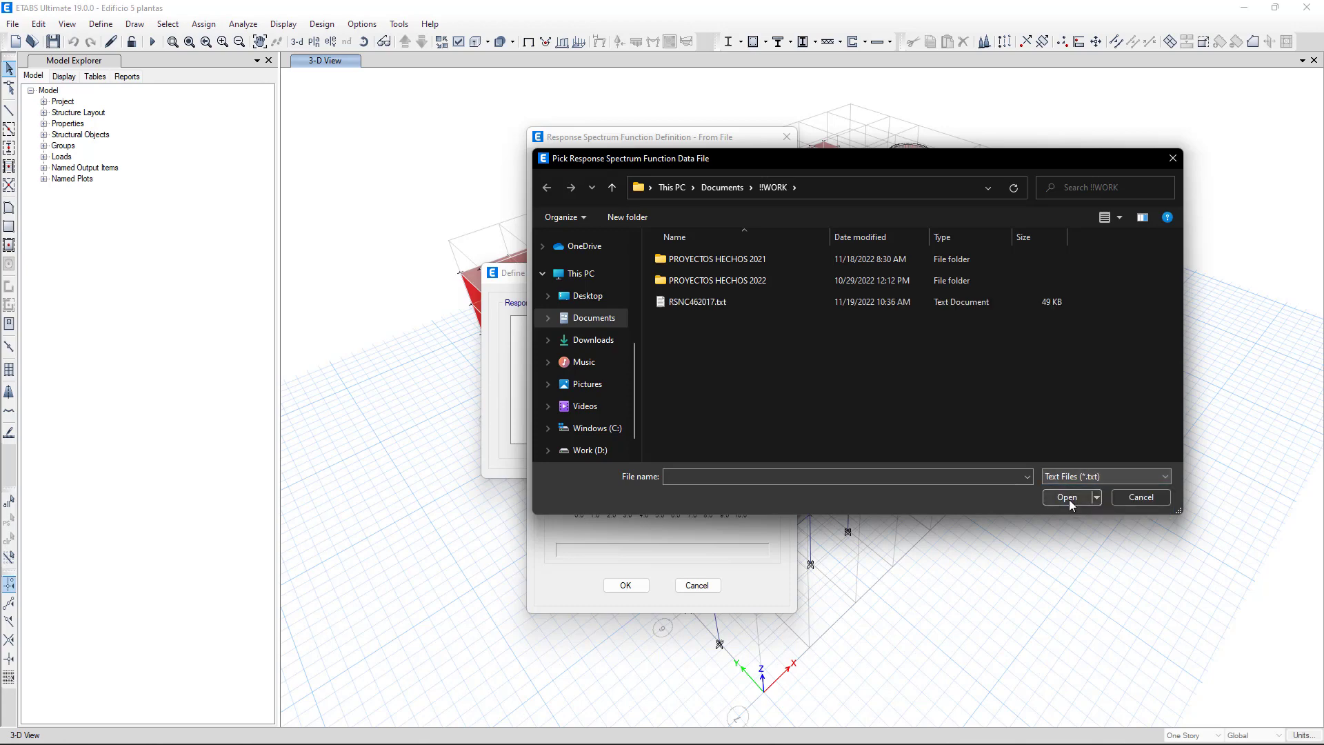
click(709, 302)
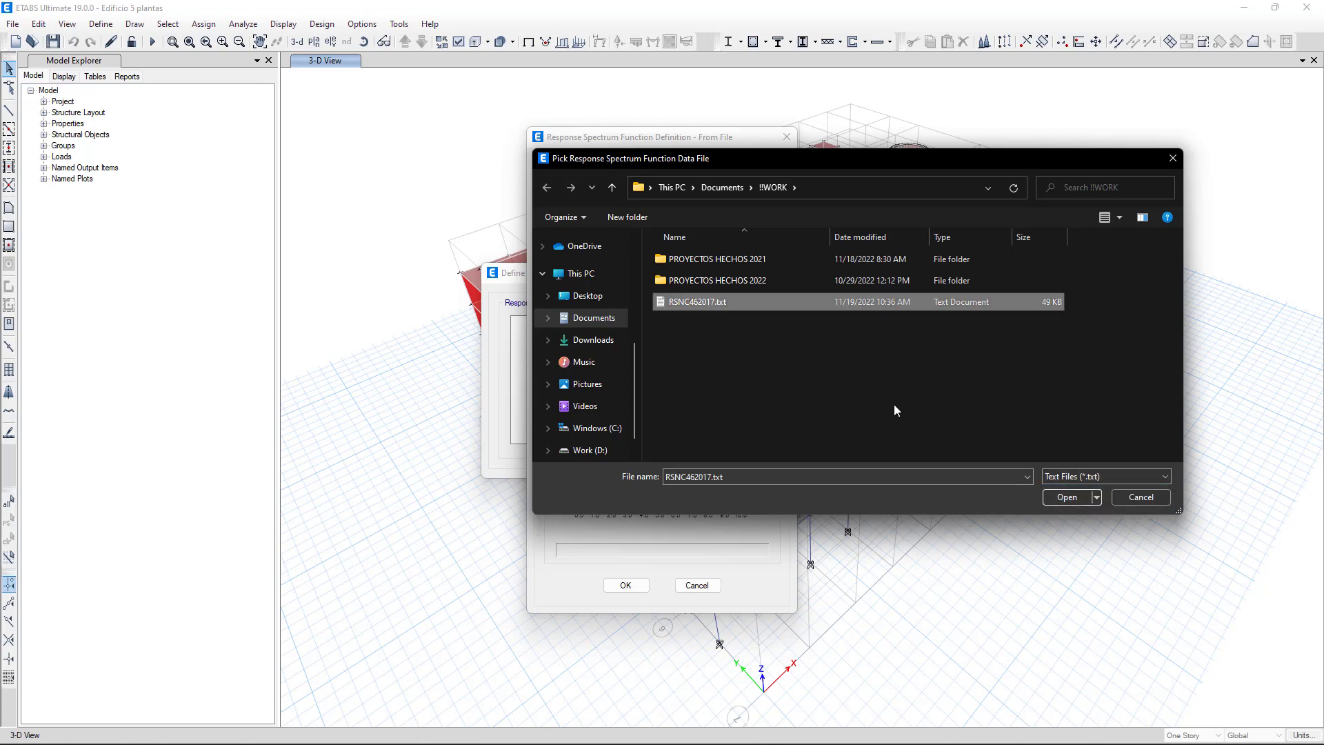
click(1058, 499)
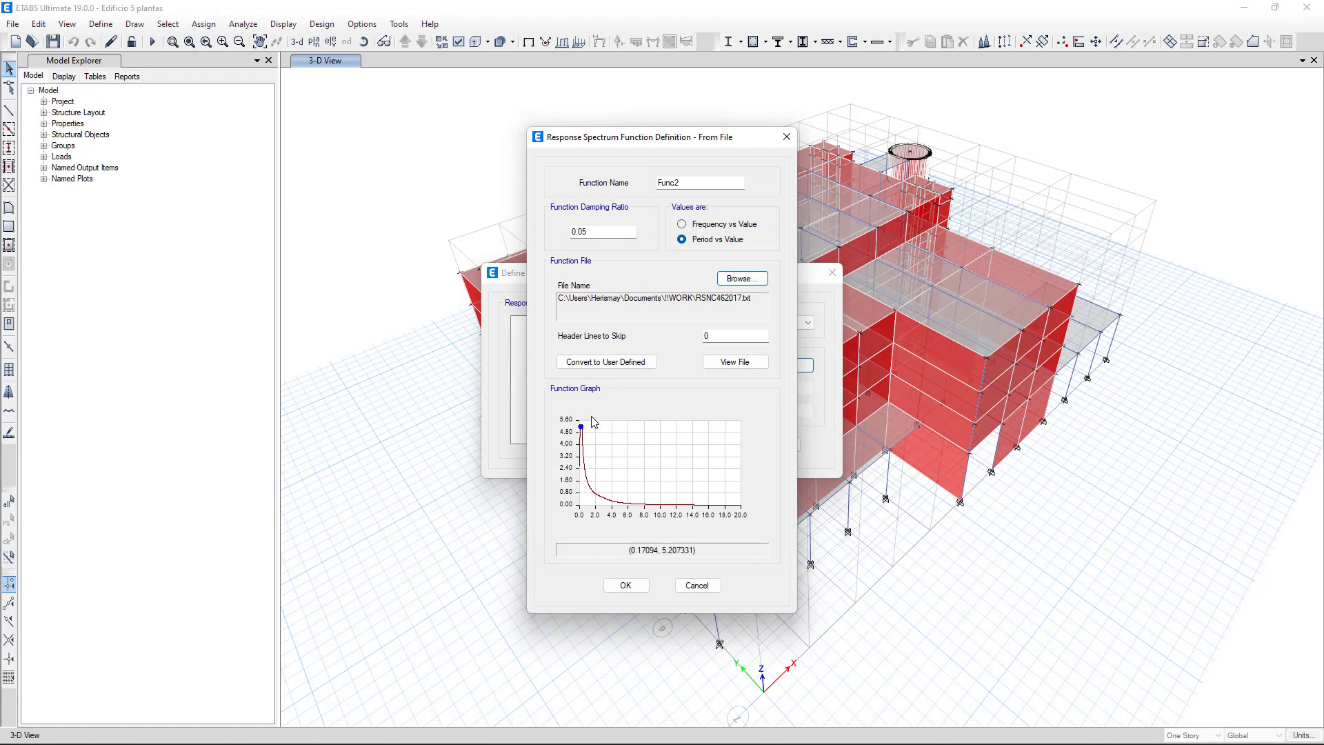
- View the spectrum file's data, name the function RSNC46 and accept the response spectrum definitions
click(733, 361)
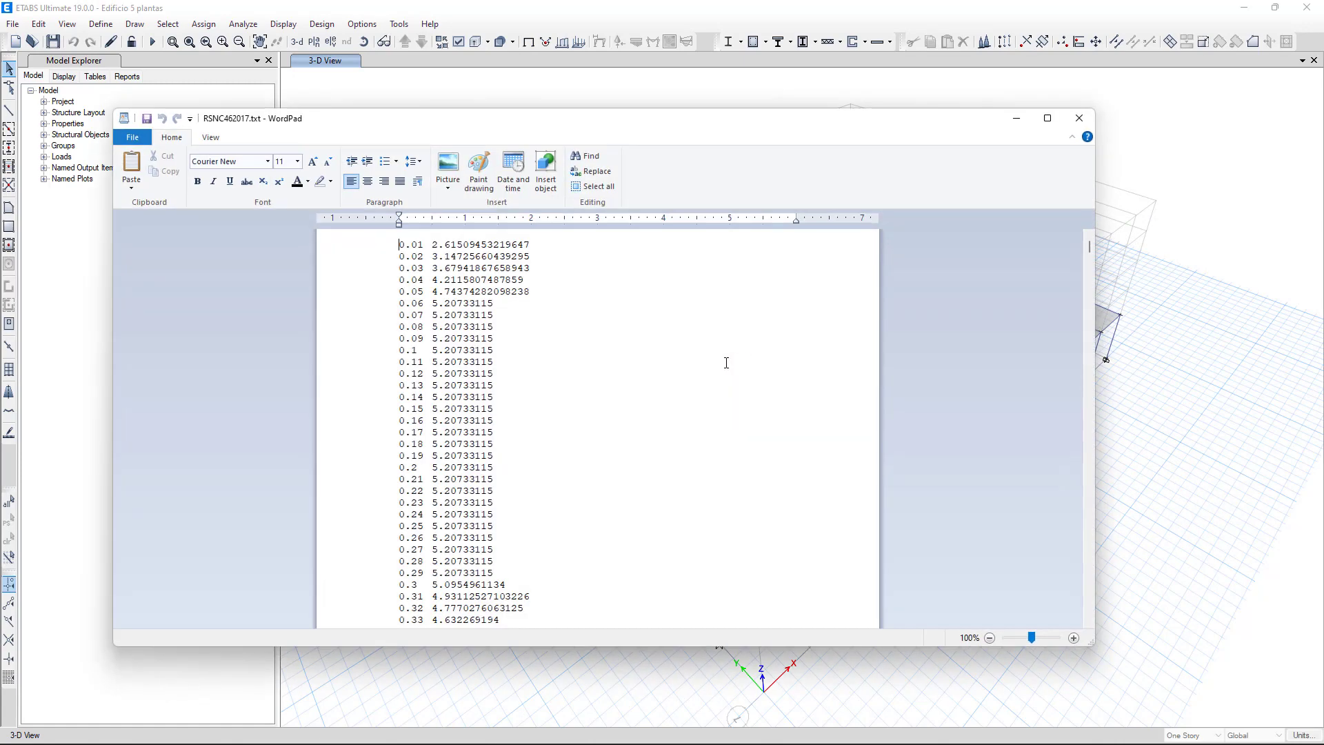
click(1079, 118)
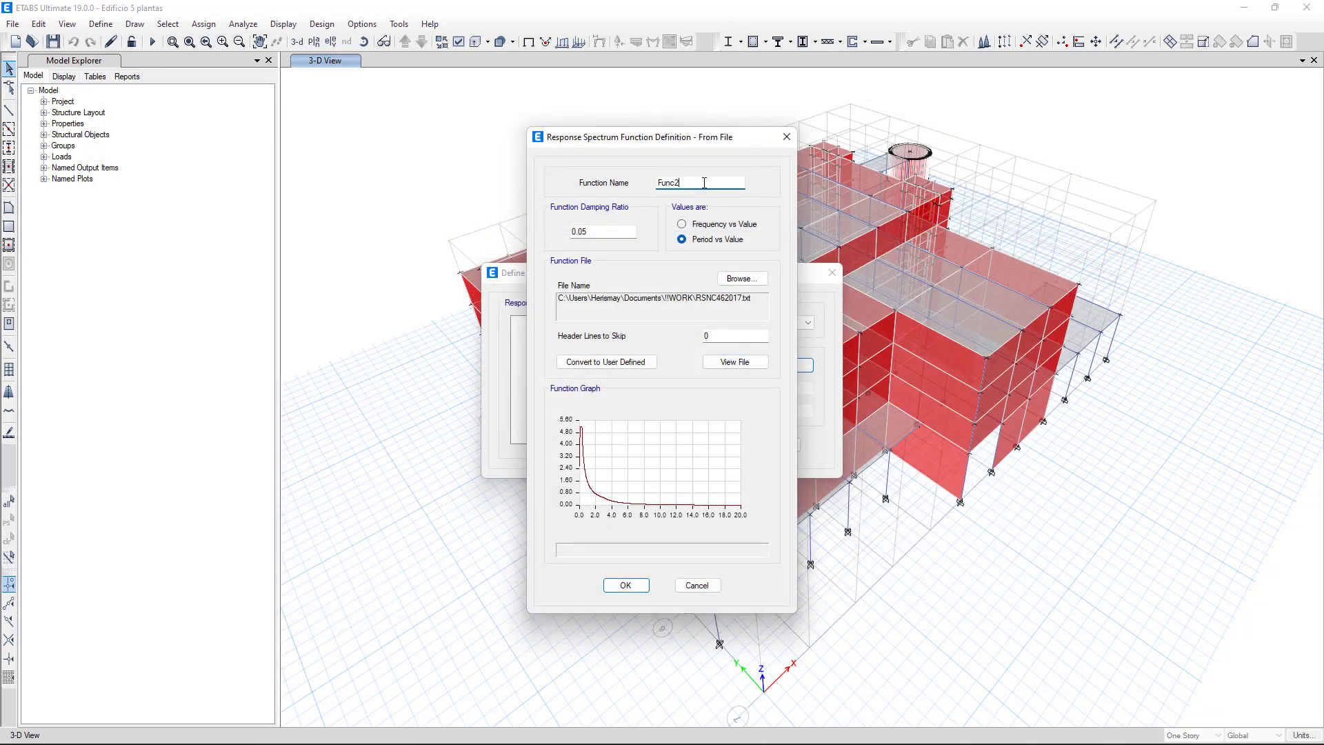
drag(682, 183, 605, 181)
text(RSNC46)
click(625, 586)
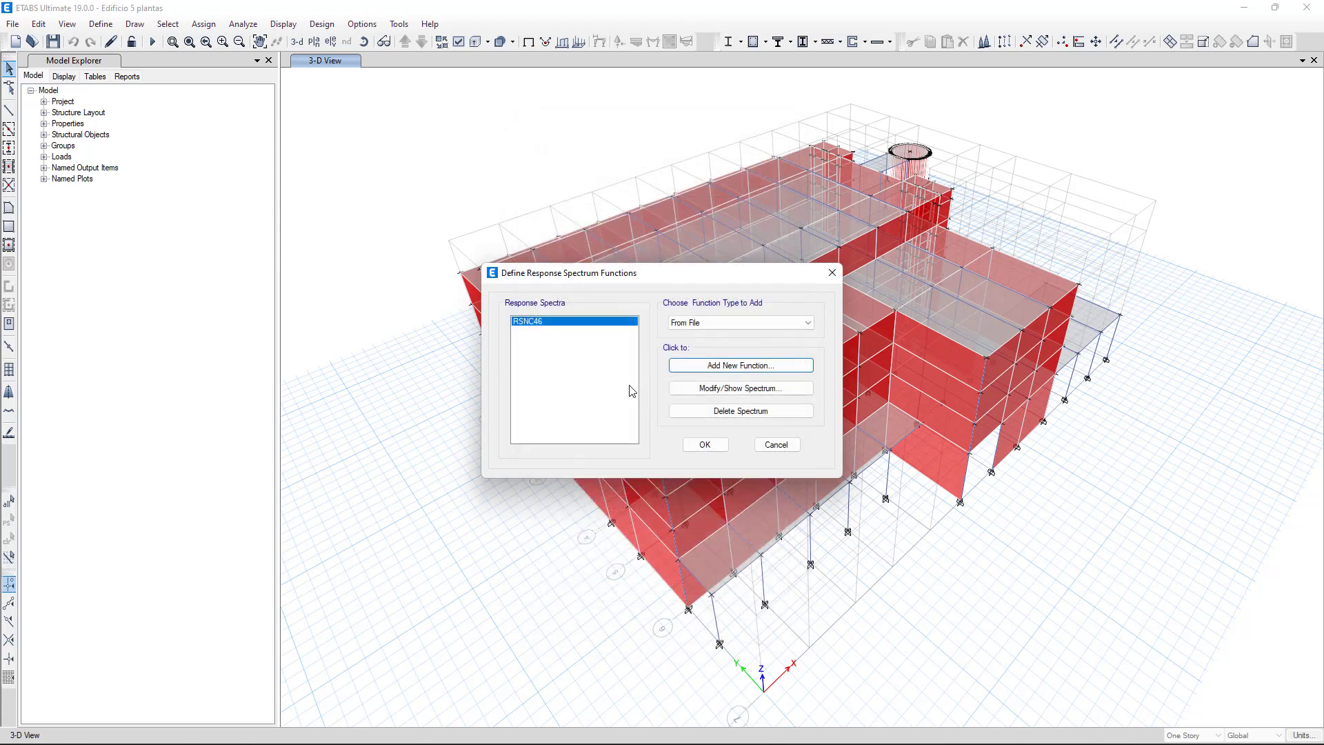
click(704, 445)
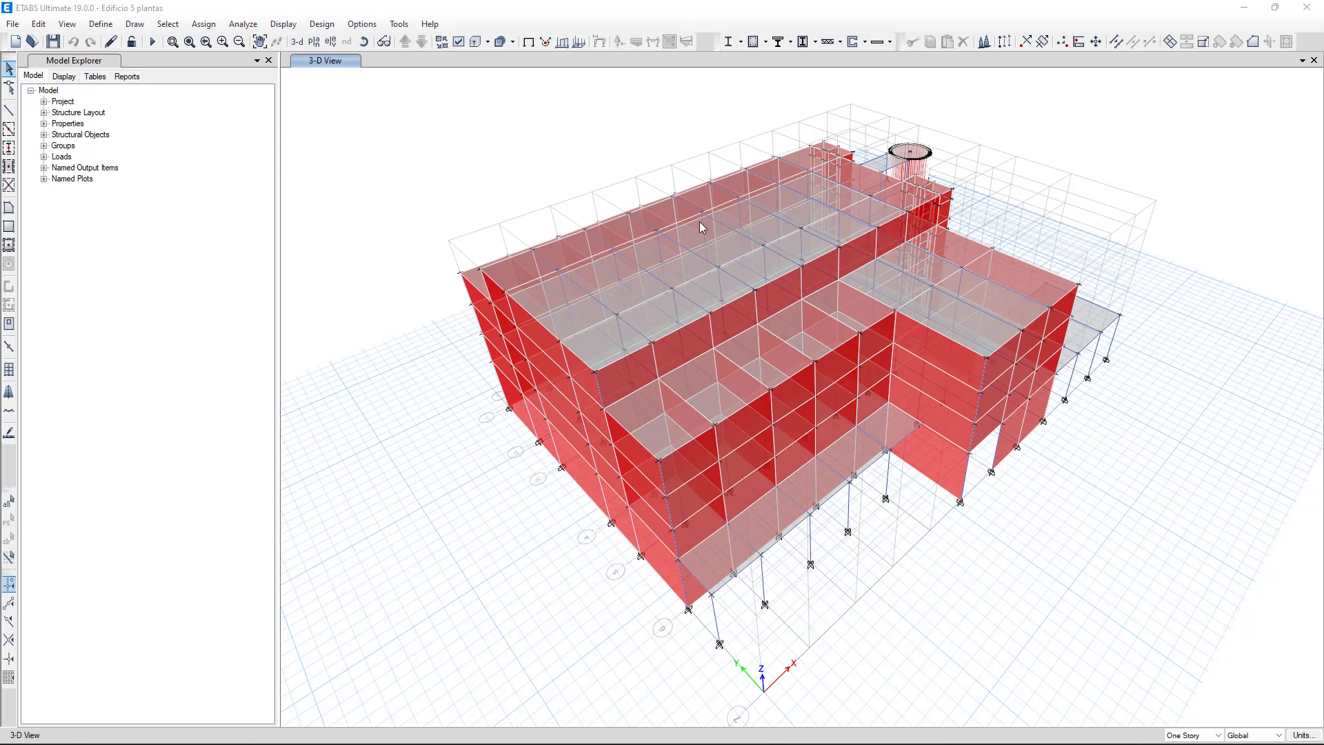
- Add a new load case named SISMO EN X and set its type to Response Spectrum
click(100, 25)
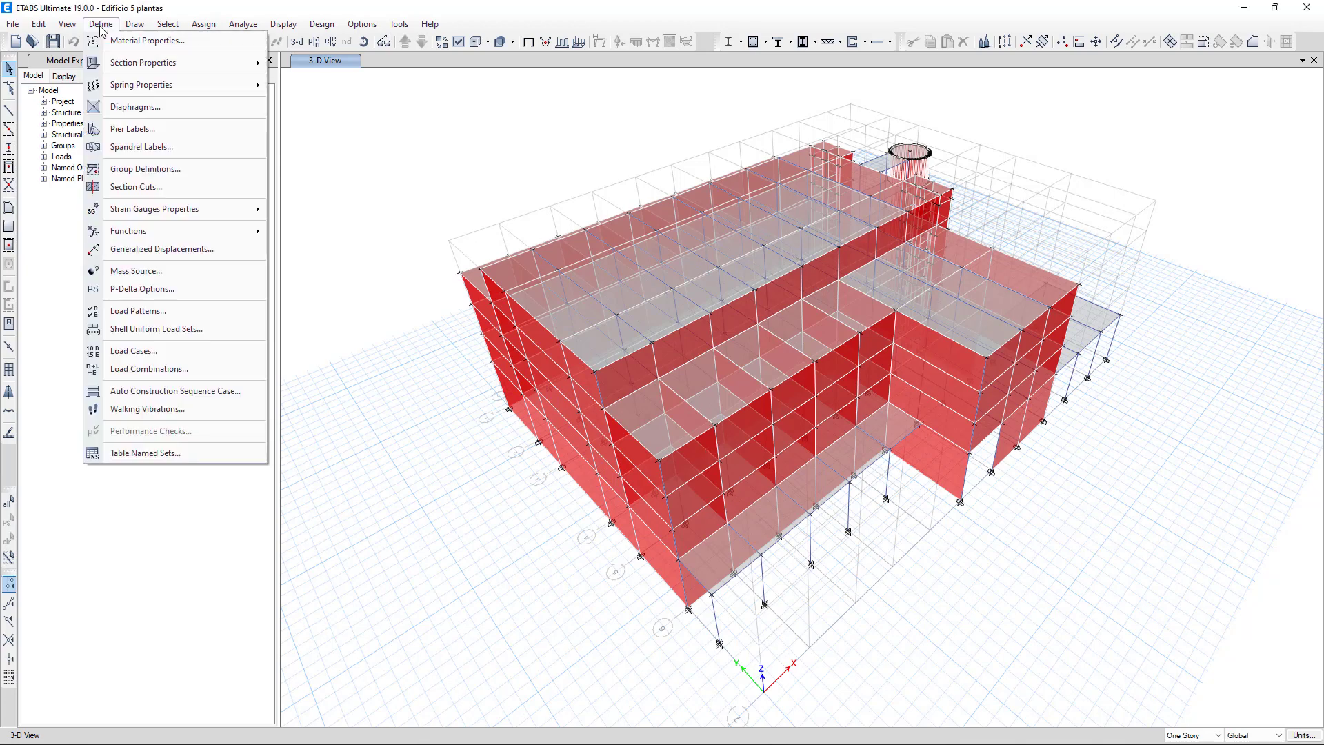
click(121, 349)
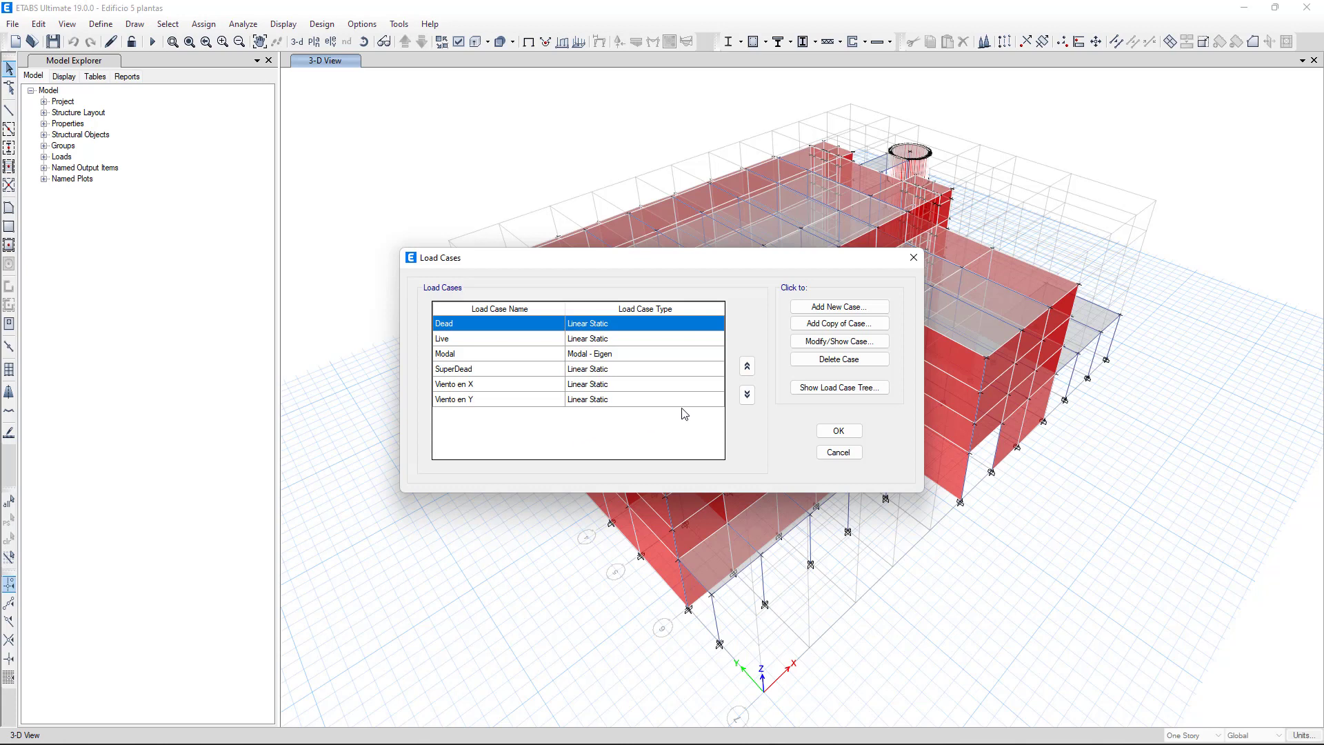
click(846, 307)
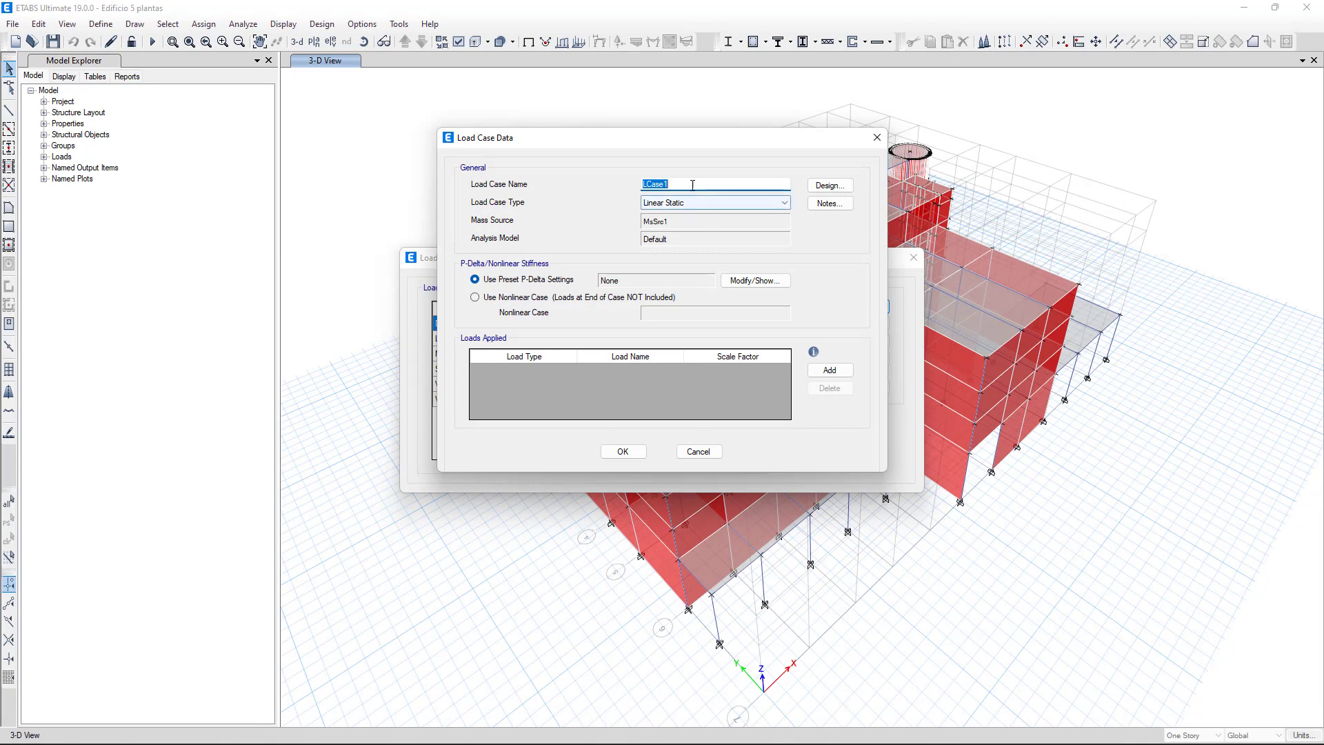
text(SISMO)
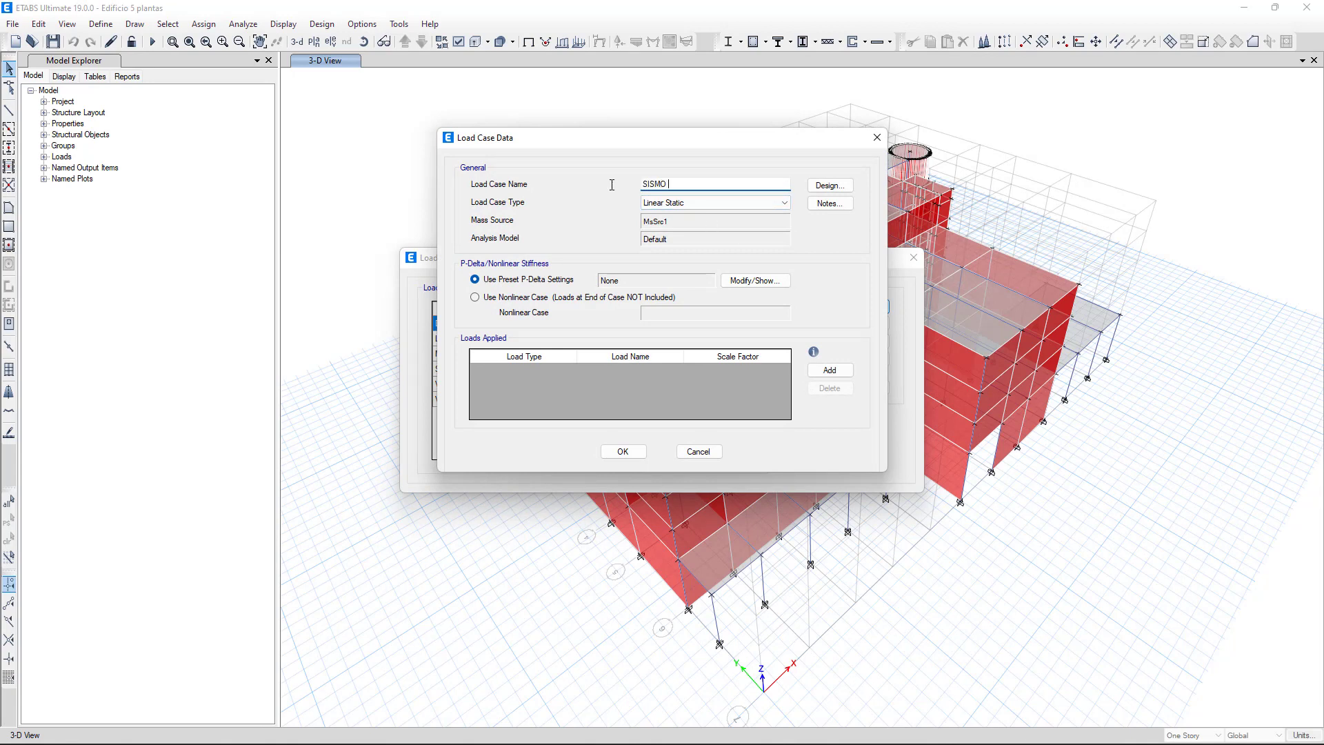
text( EN X)
click(698, 202)
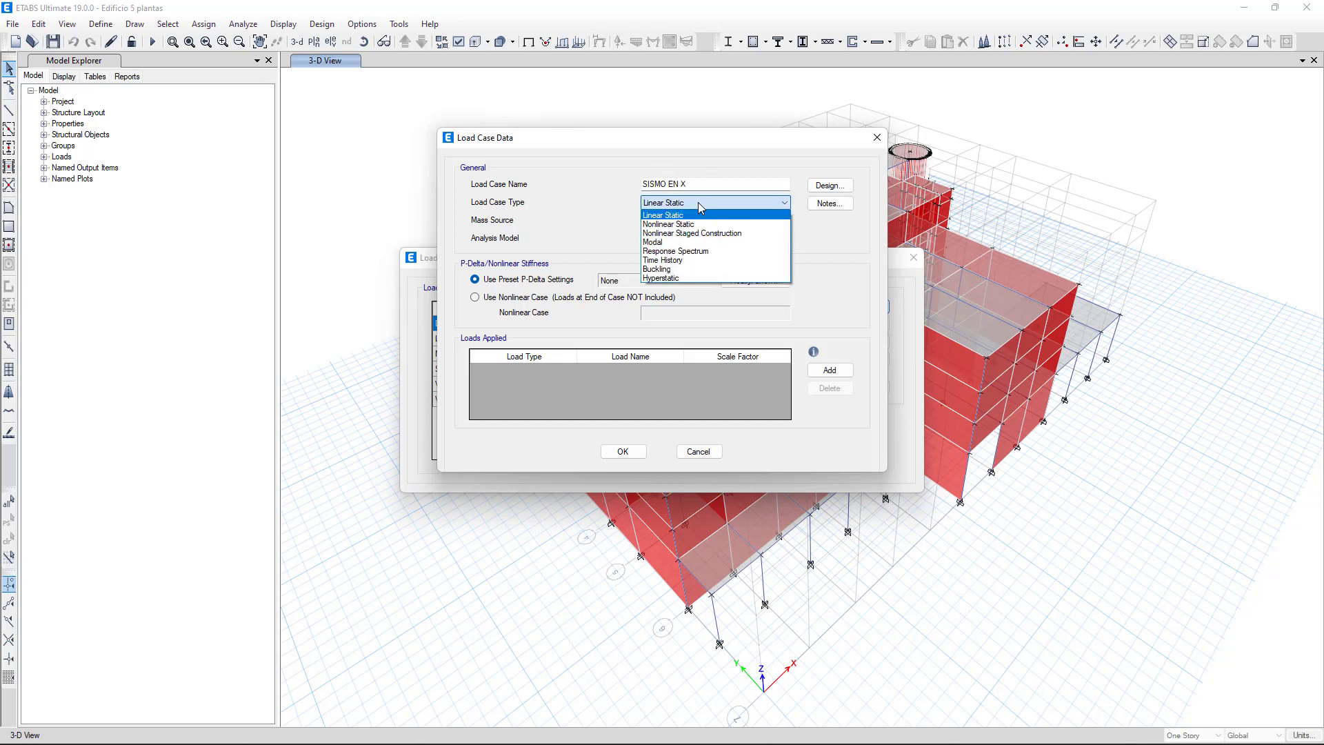
click(694, 251)
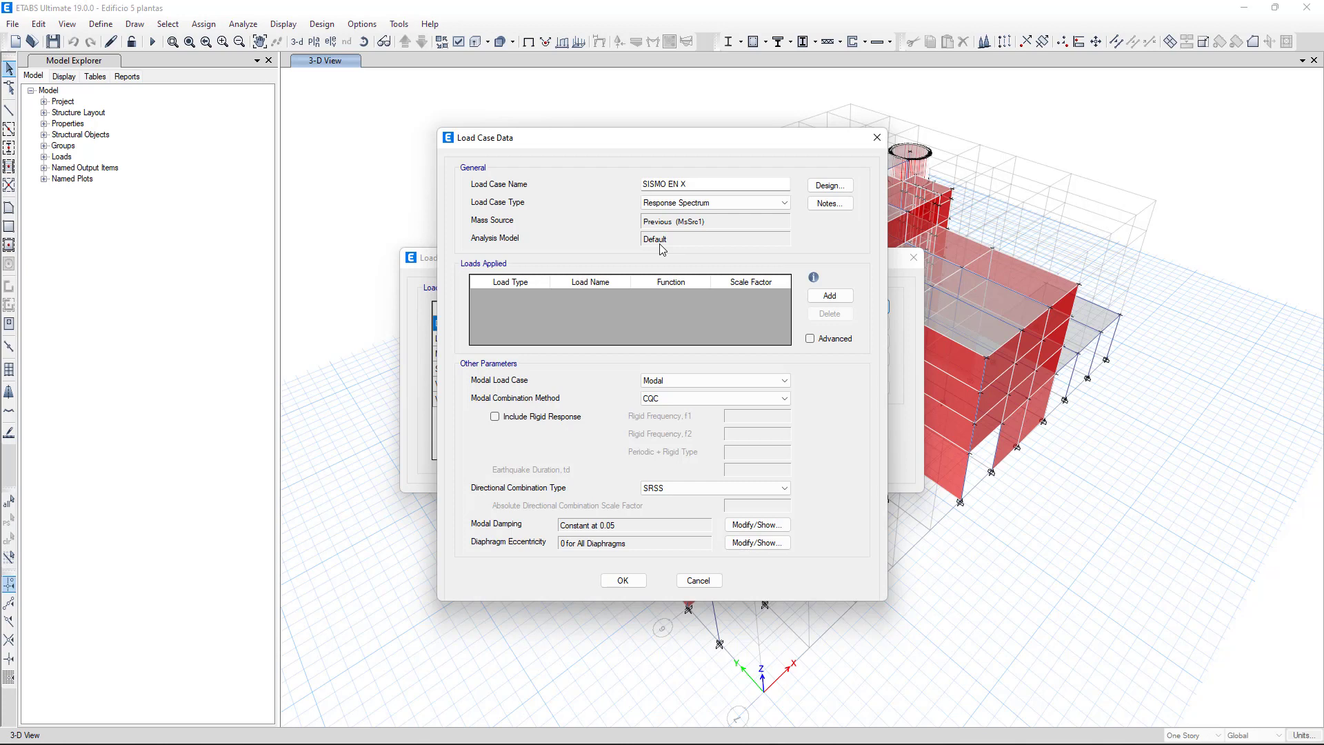
- Add two acceleration loads to the SISMO EN X case, one in U1 and the second in U2
click(827, 297)
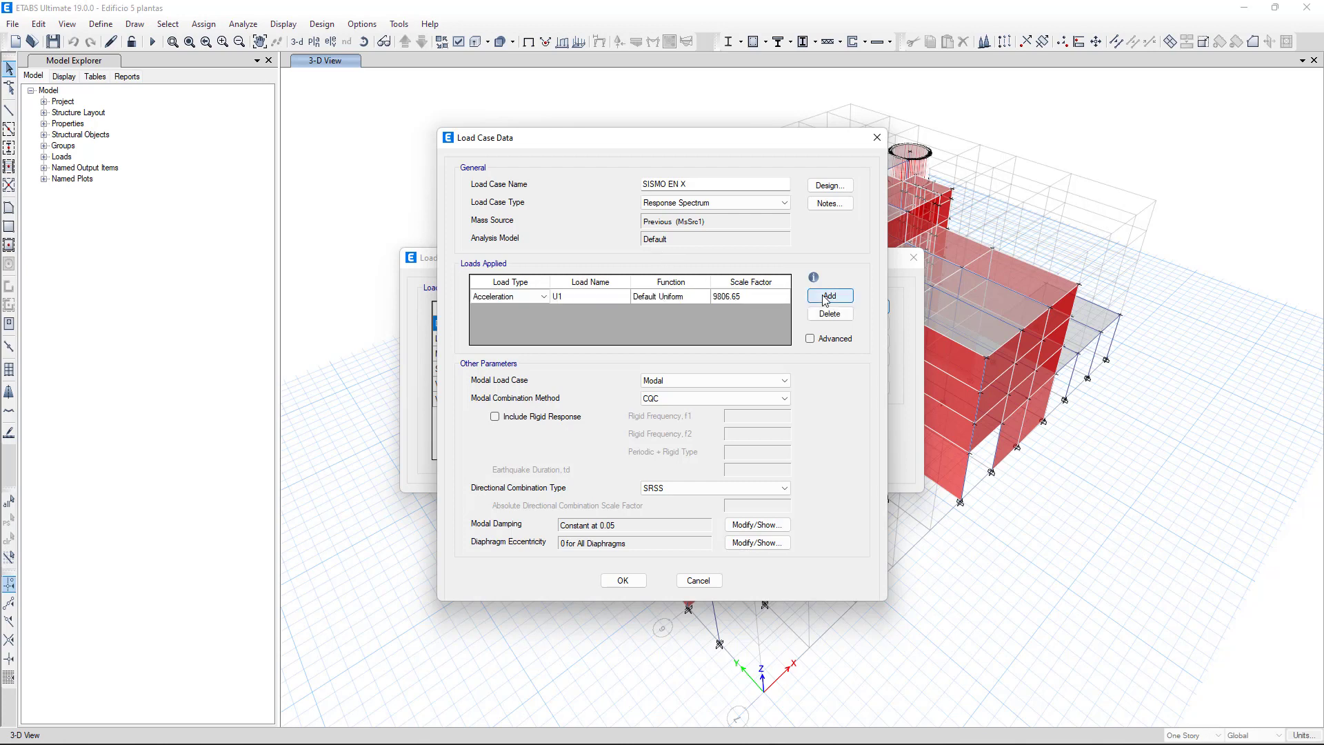
click(827, 297)
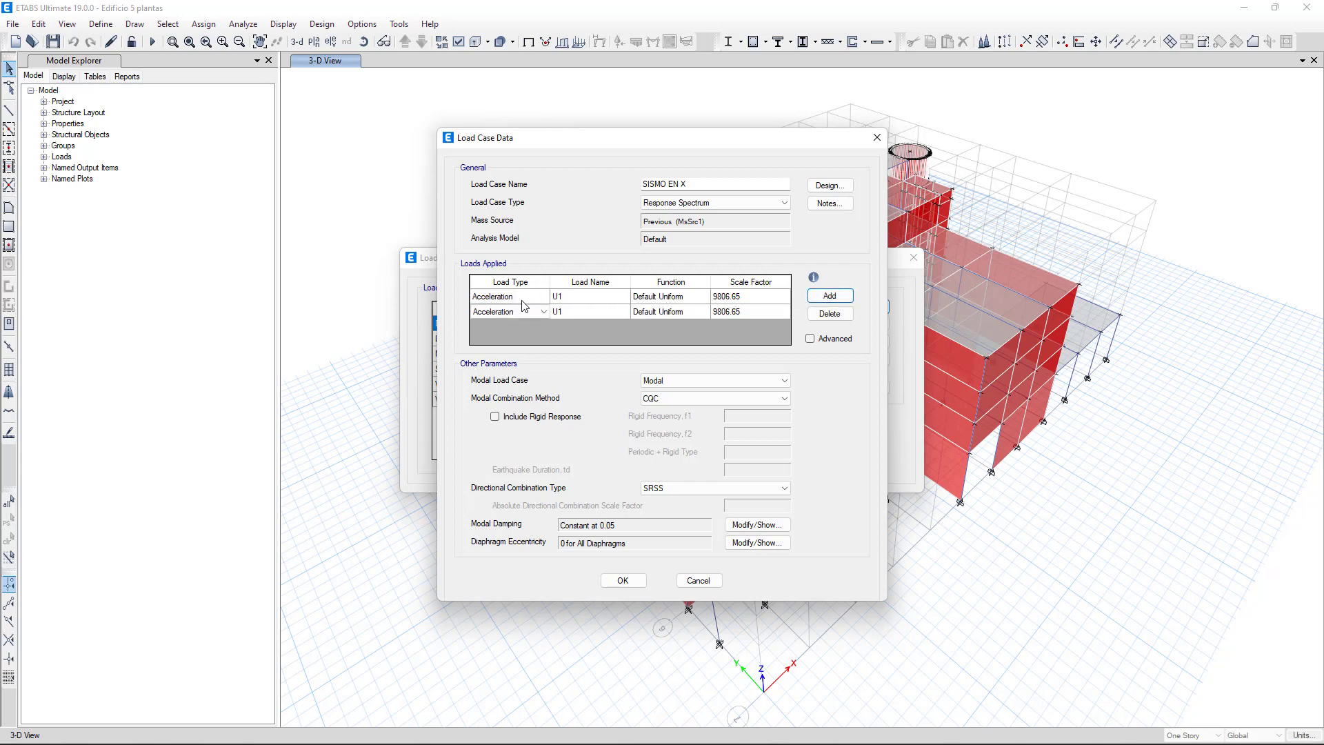
click(613, 308)
click(615, 308)
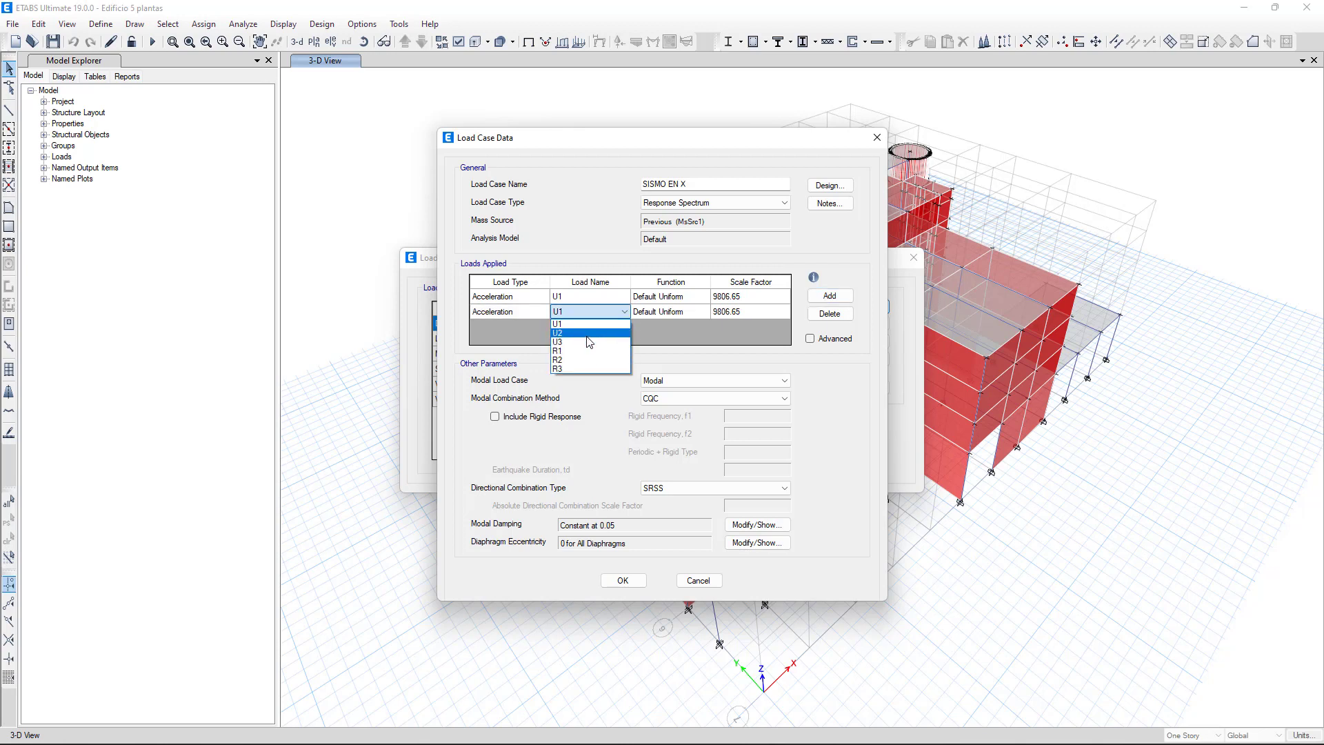
click(588, 335)
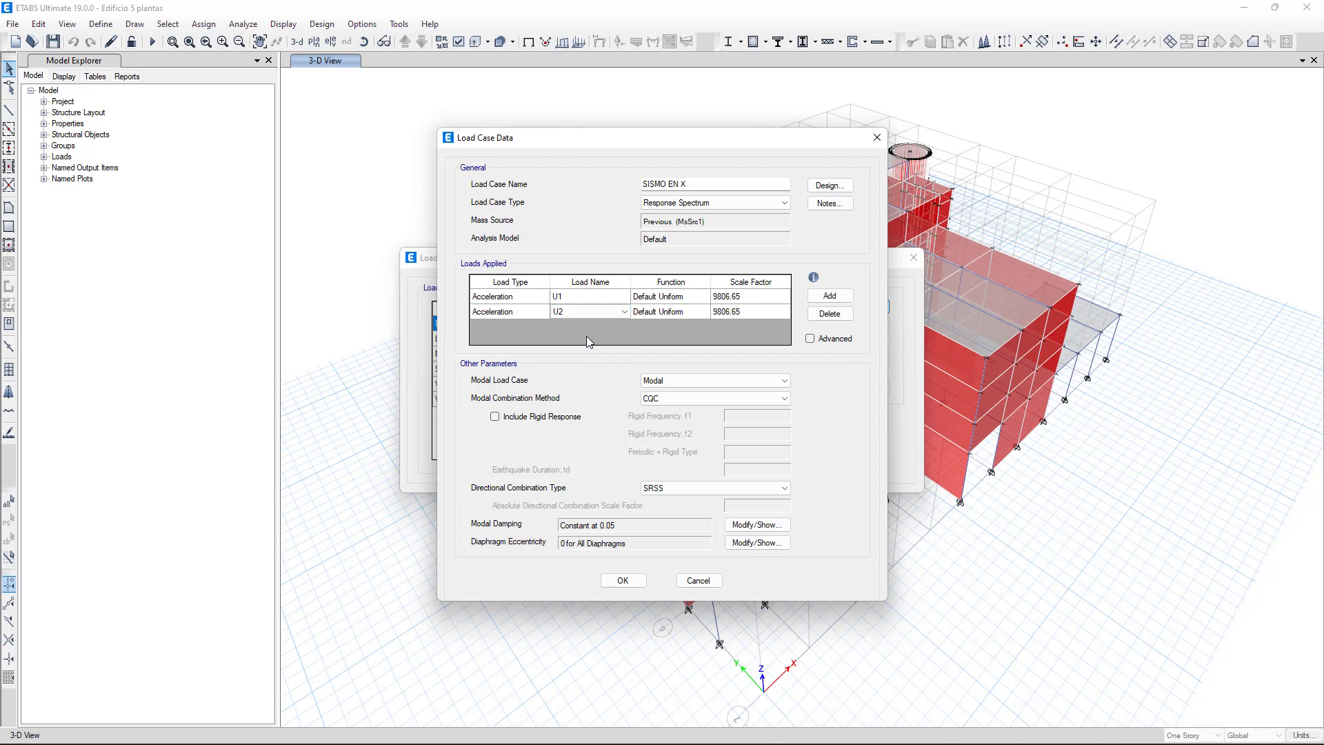
- Assign the RSNC46 spectrum function to both the U1 and U2 acceleration loads
click(683, 297)
click(698, 301)
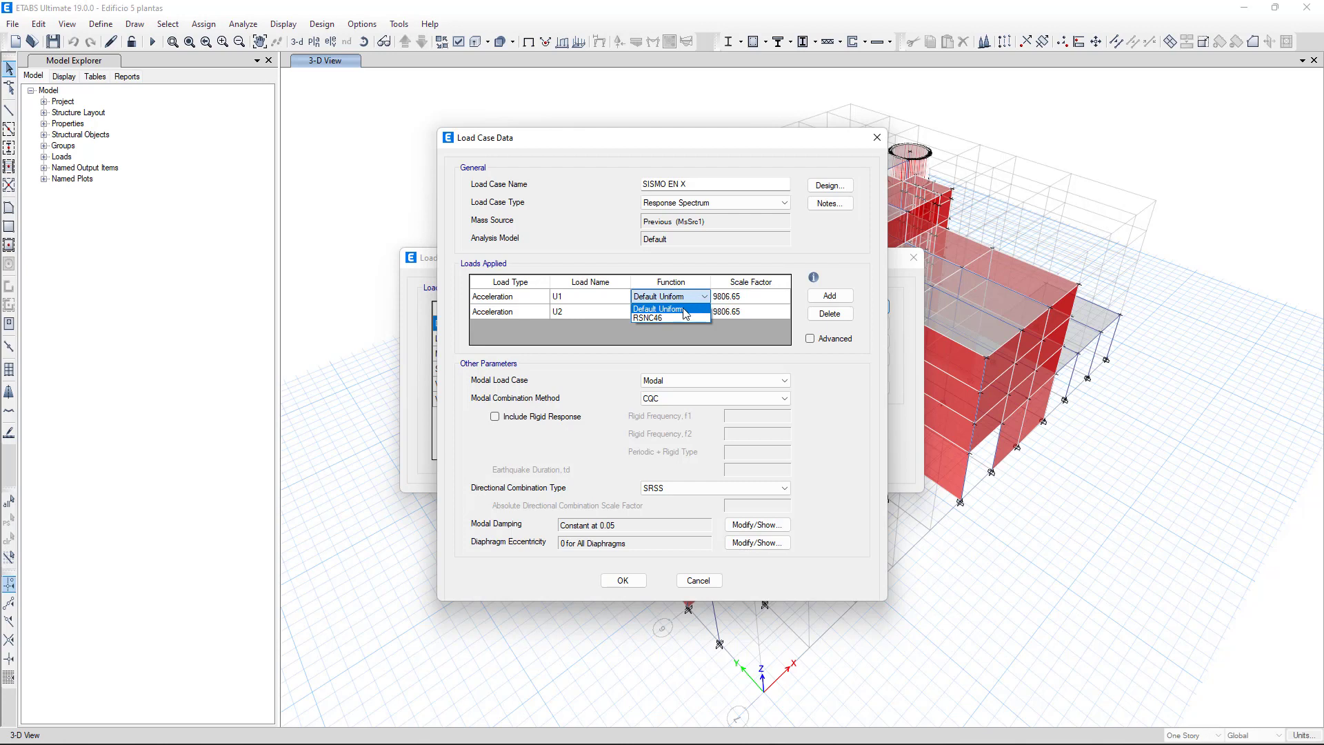
click(668, 318)
click(686, 314)
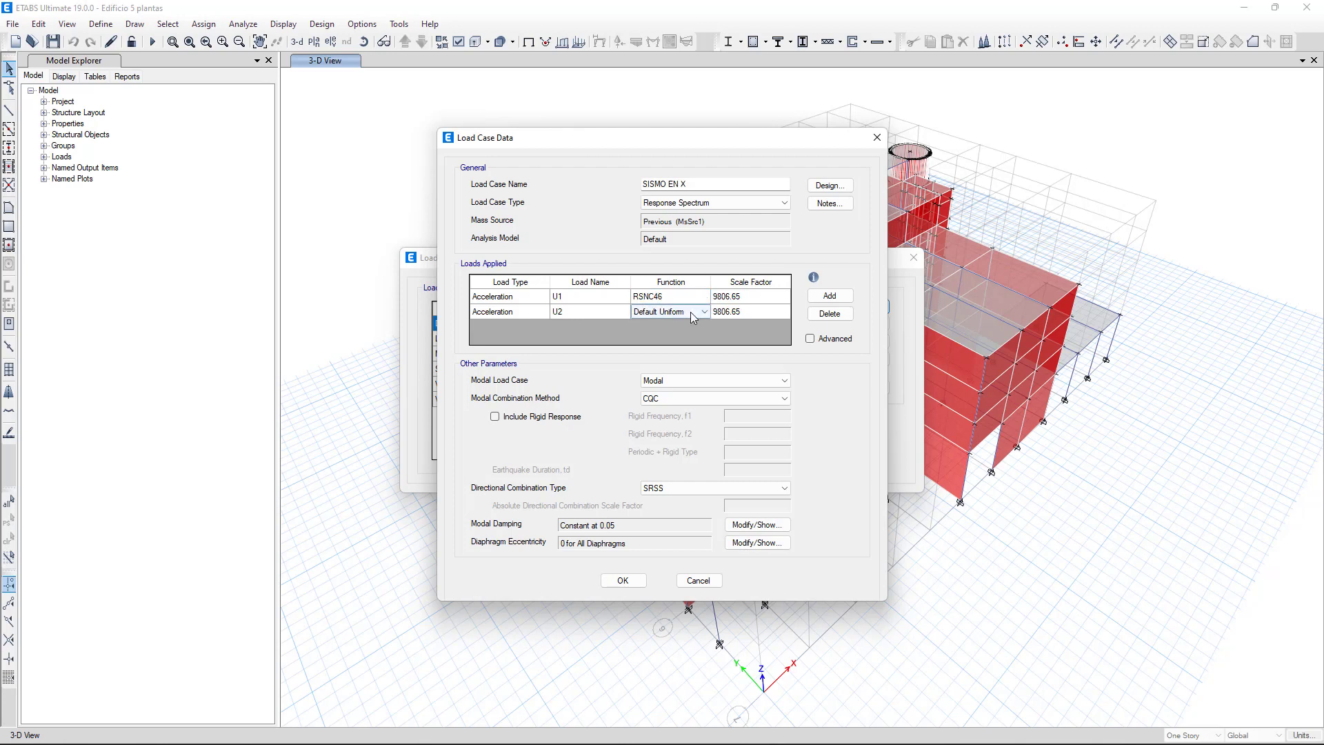
click(703, 311)
click(667, 333)
- Set the scale factor of the U2 acceleration load to 2942
click(750, 312)
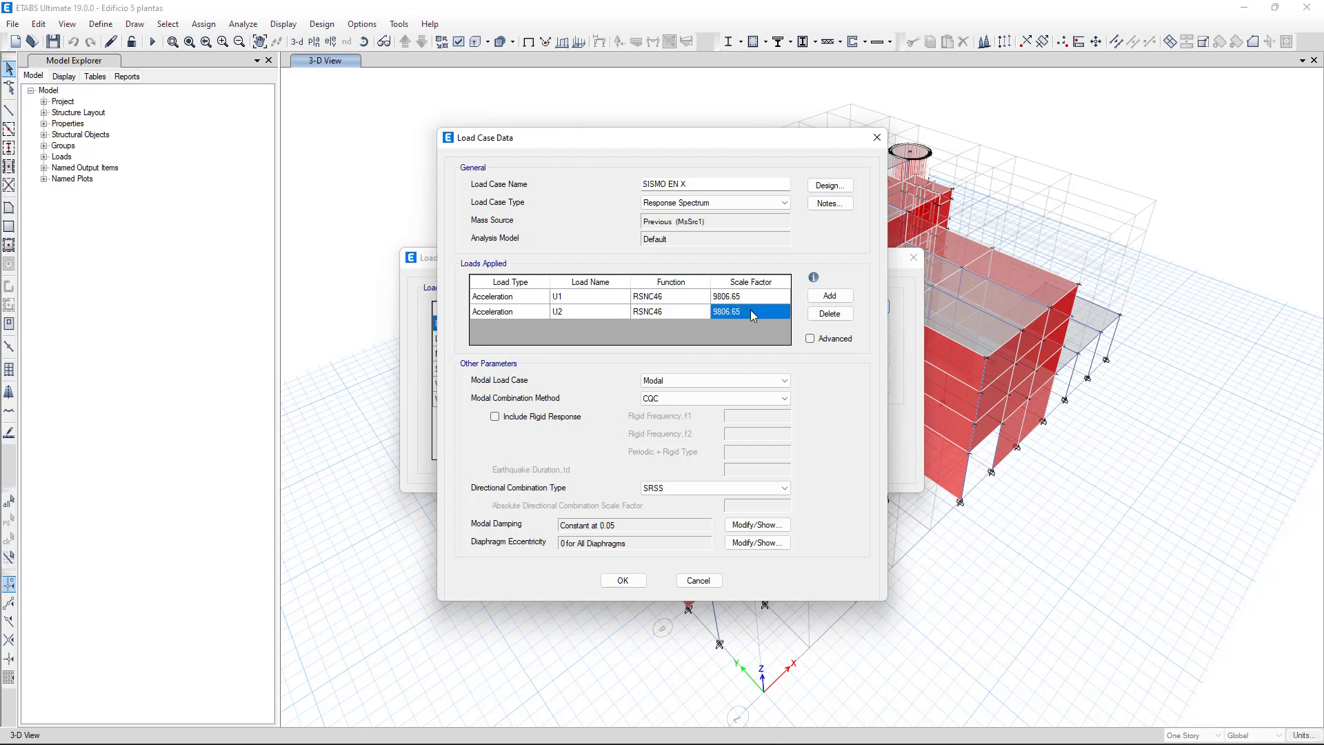
click(750, 312)
click(762, 298)
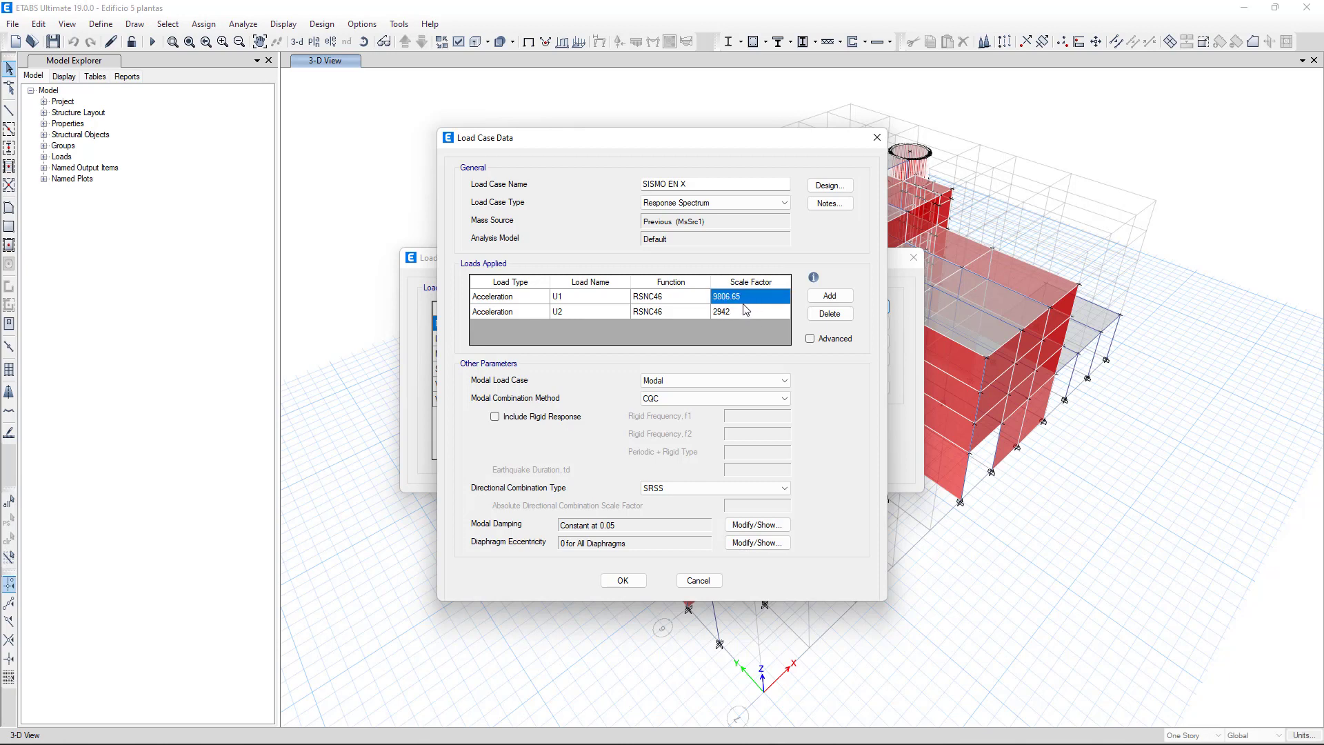
click(736, 312)
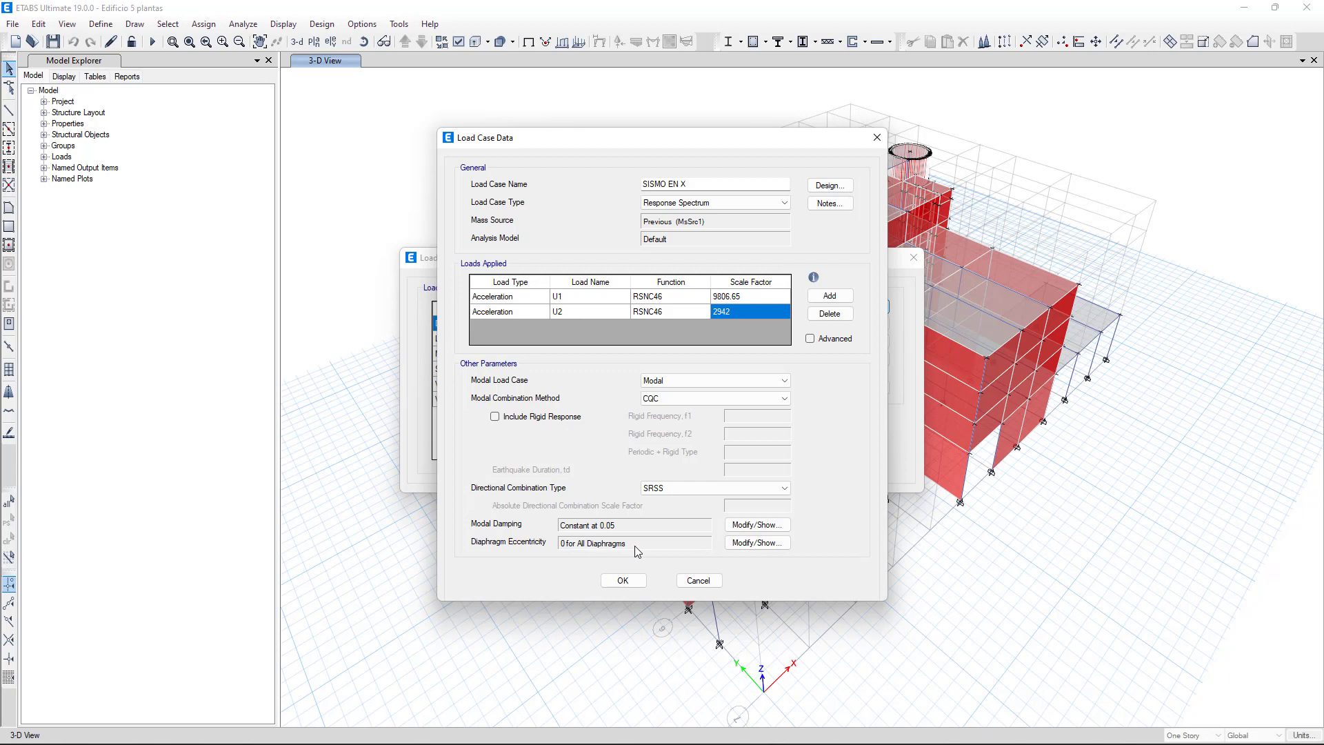
- Set the diaphragm eccentricity ratio to 0.05 for all diaphragms and accept the SISMO EN X load case
click(754, 542)
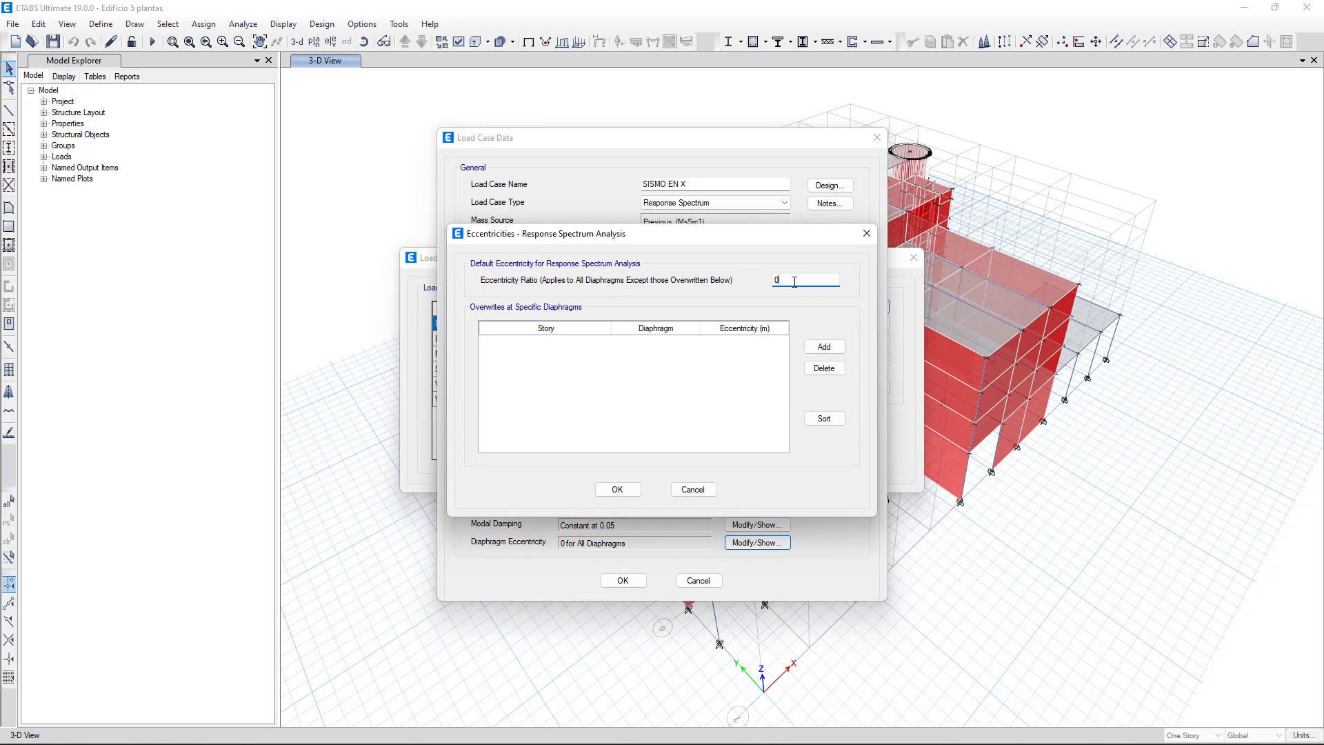
text(.05)
click(618, 490)
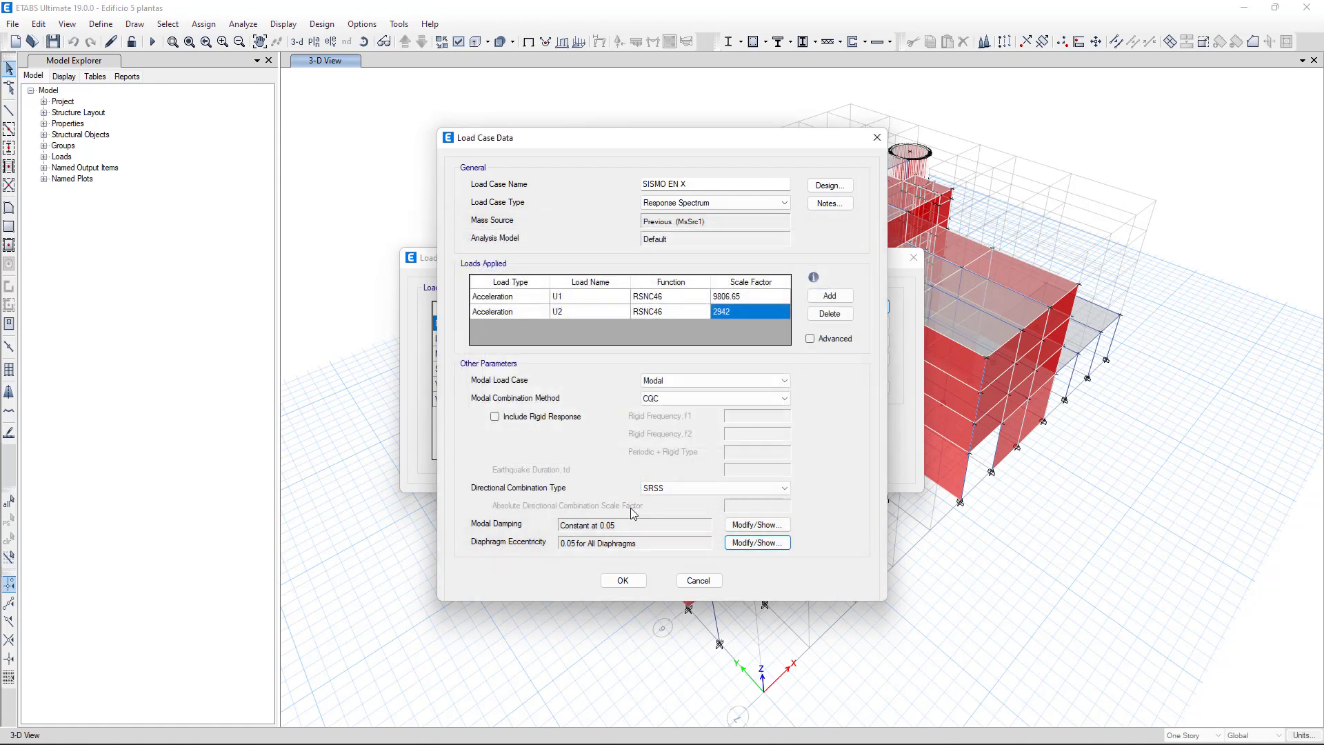
click(622, 580)
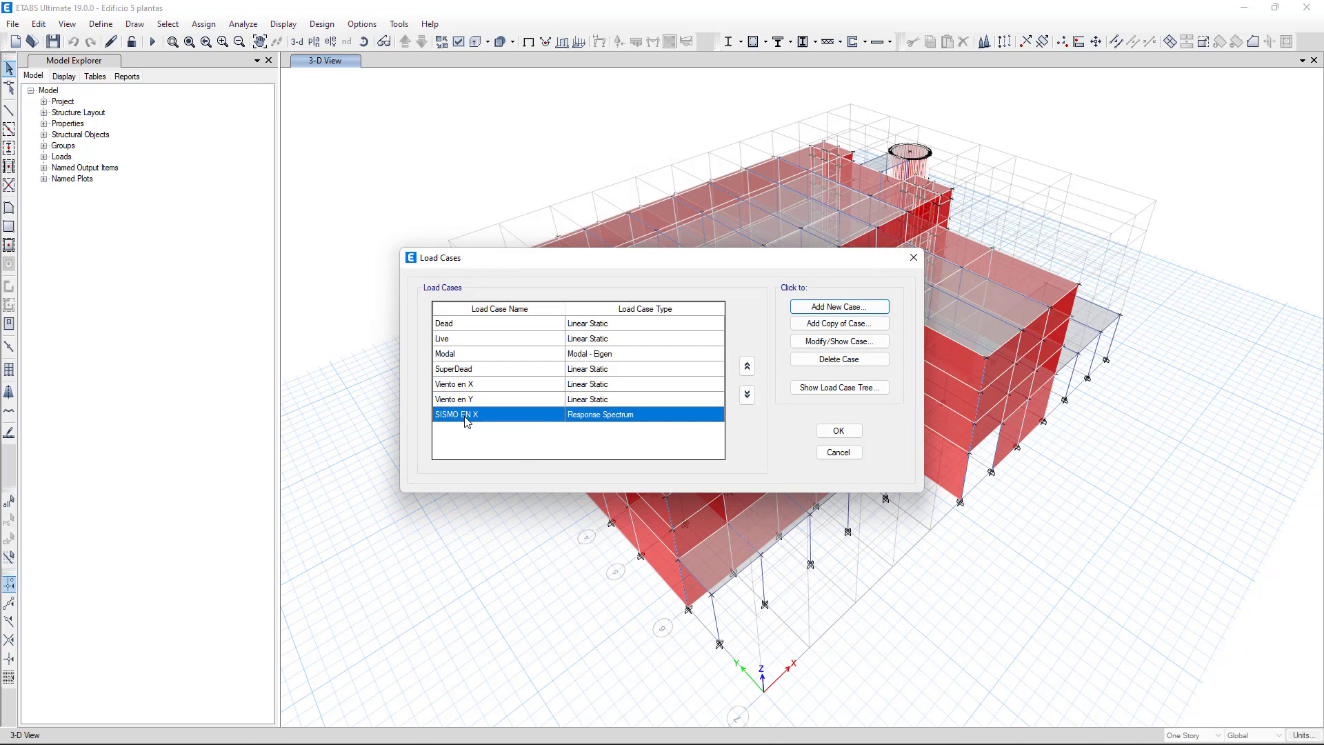
- Add a copy of the SISMO EN X case and swap its load directions, with U2 in the first row and U1 in the second
click(847, 328)
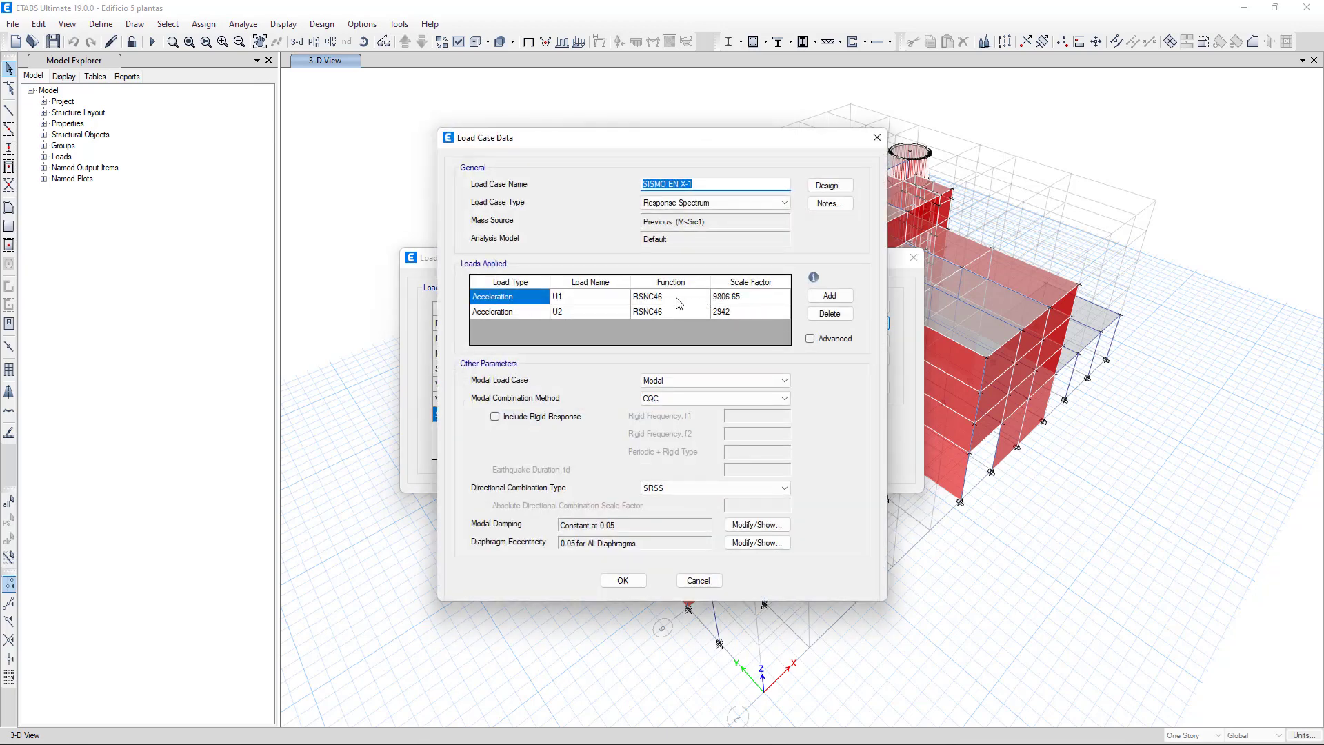
click(611, 310)
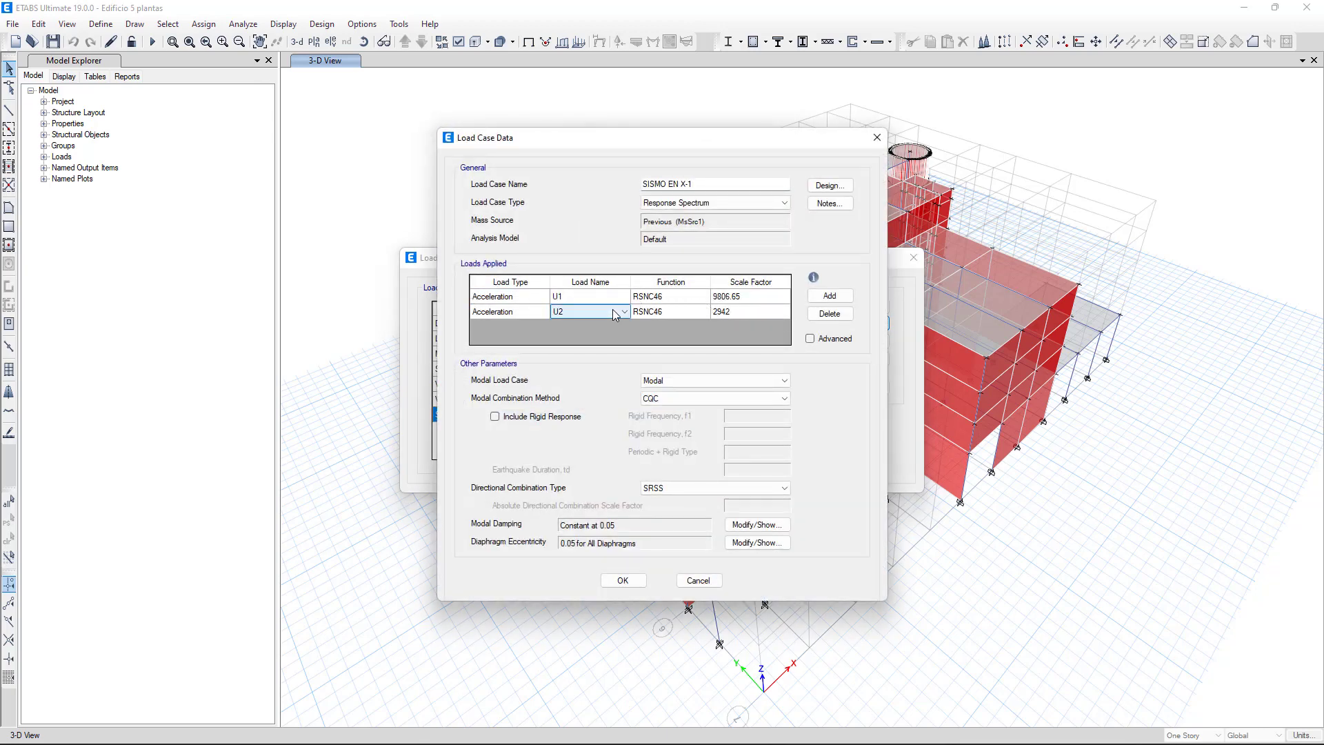
click(612, 312)
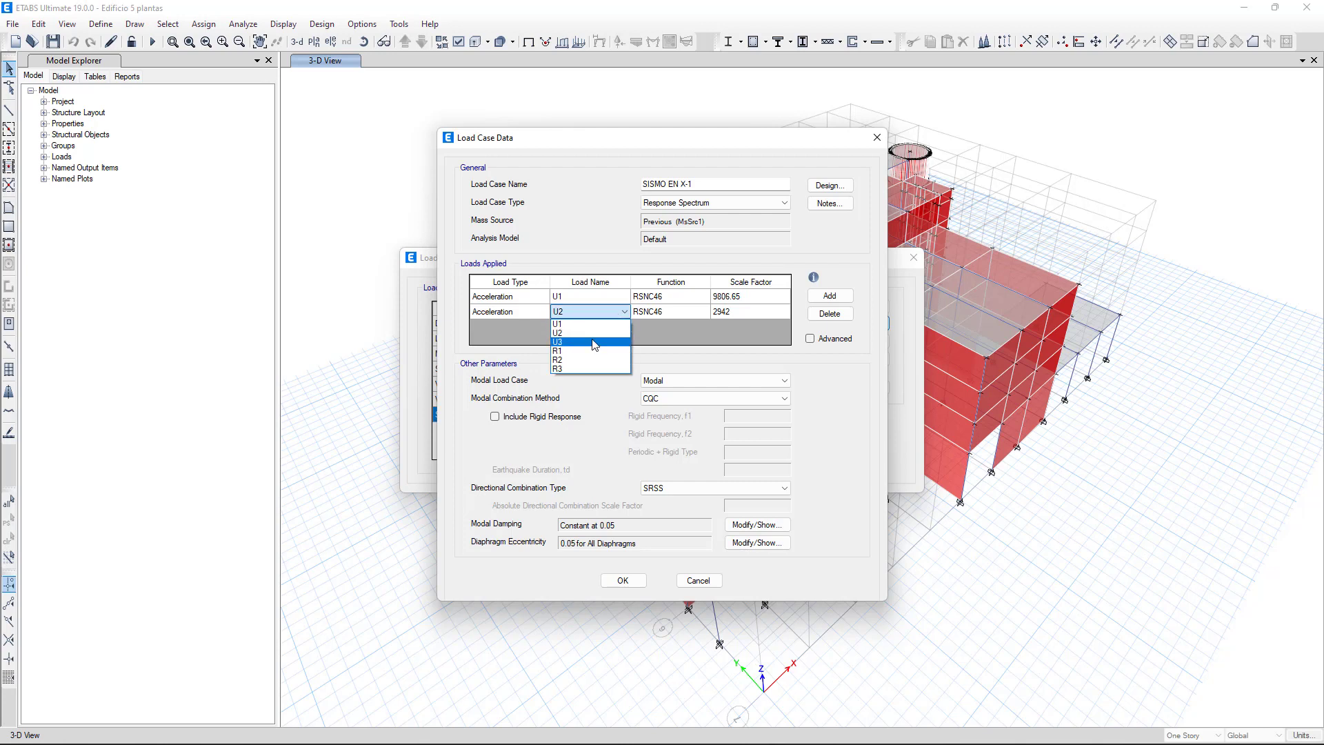
click(597, 323)
click(613, 296)
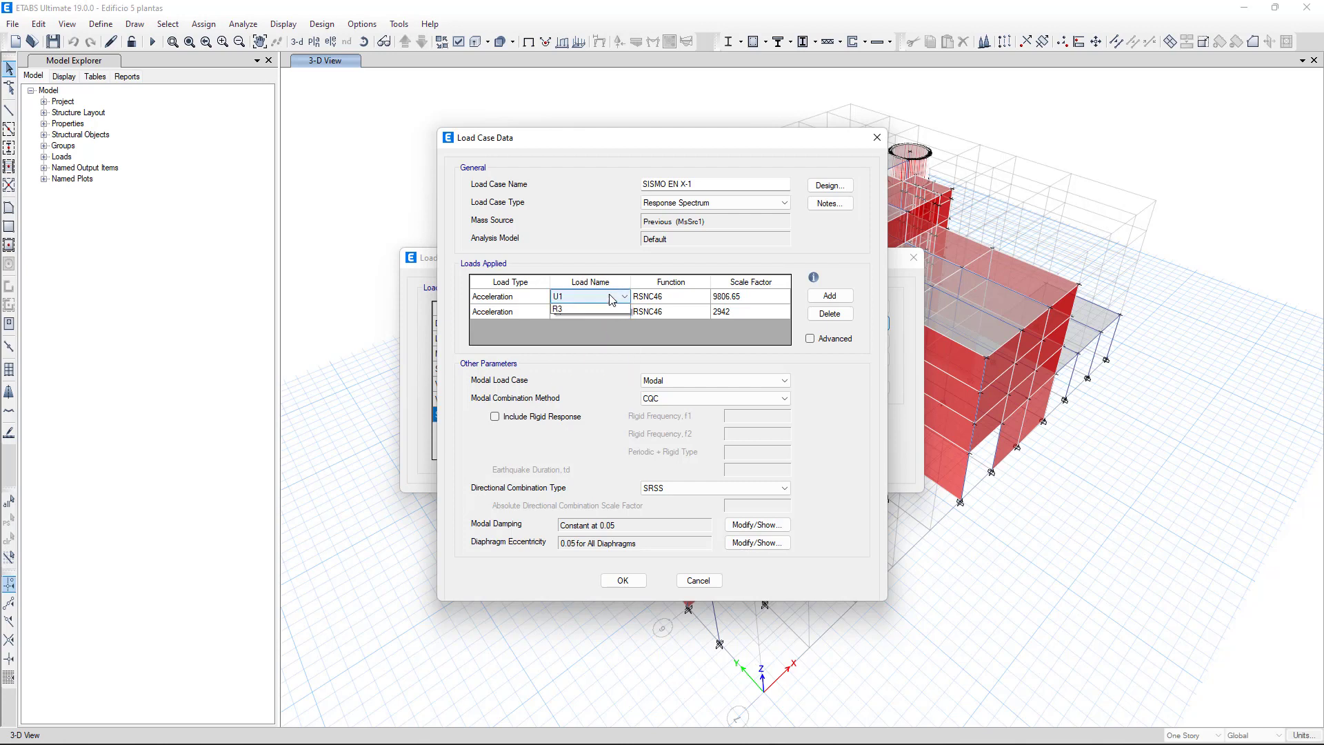
click(612, 296)
click(585, 319)
- Name the copied load case SISMO EN Y and accept the load case definitions
drag(701, 183, 684, 185)
text(Y)
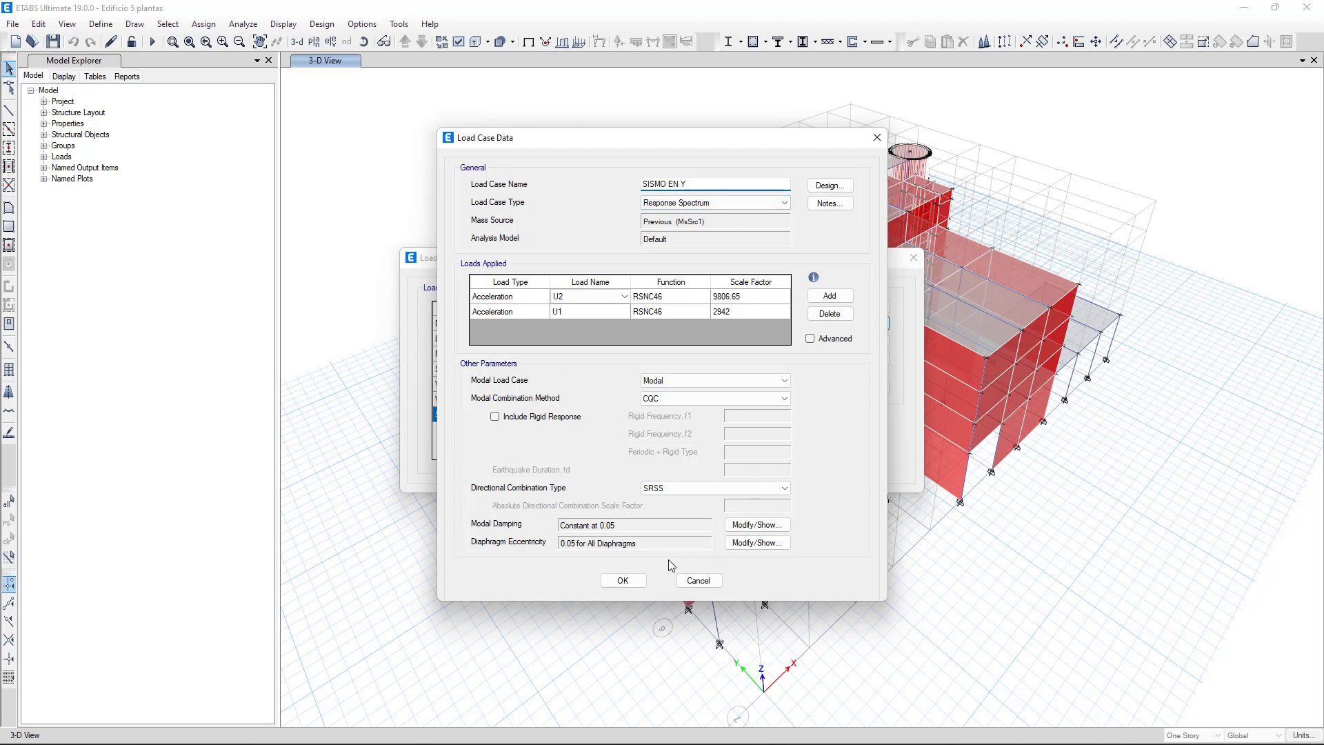
click(623, 580)
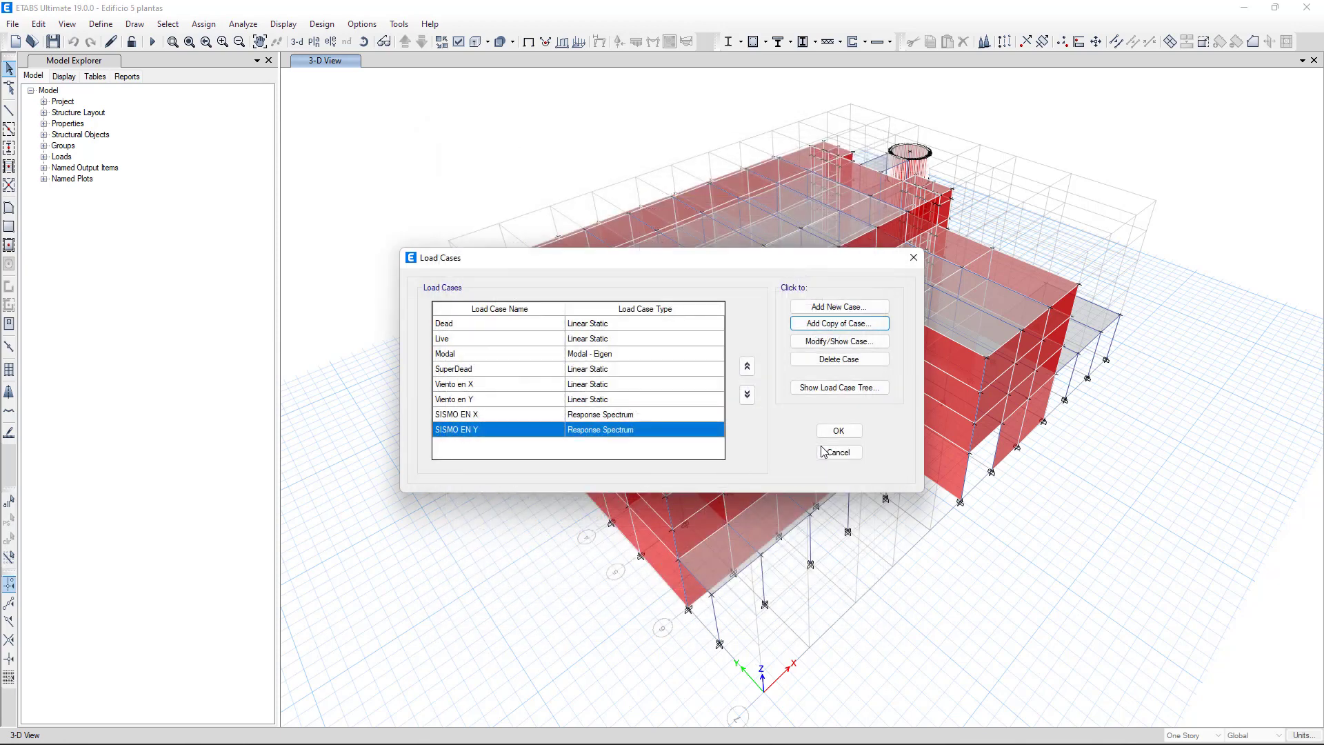
click(838, 430)
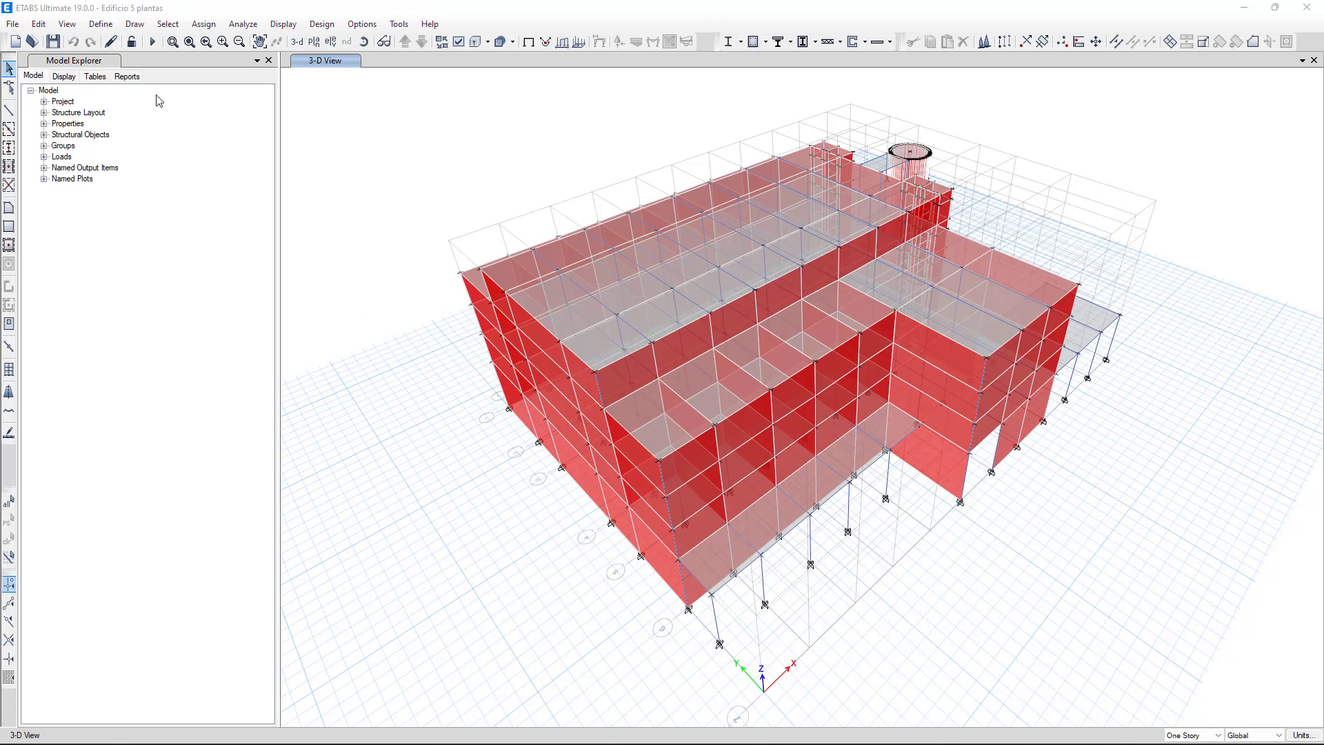
- Review the rigidity setting of diaphragm D1 in the diaphragm definitions and close them
click(100, 26)
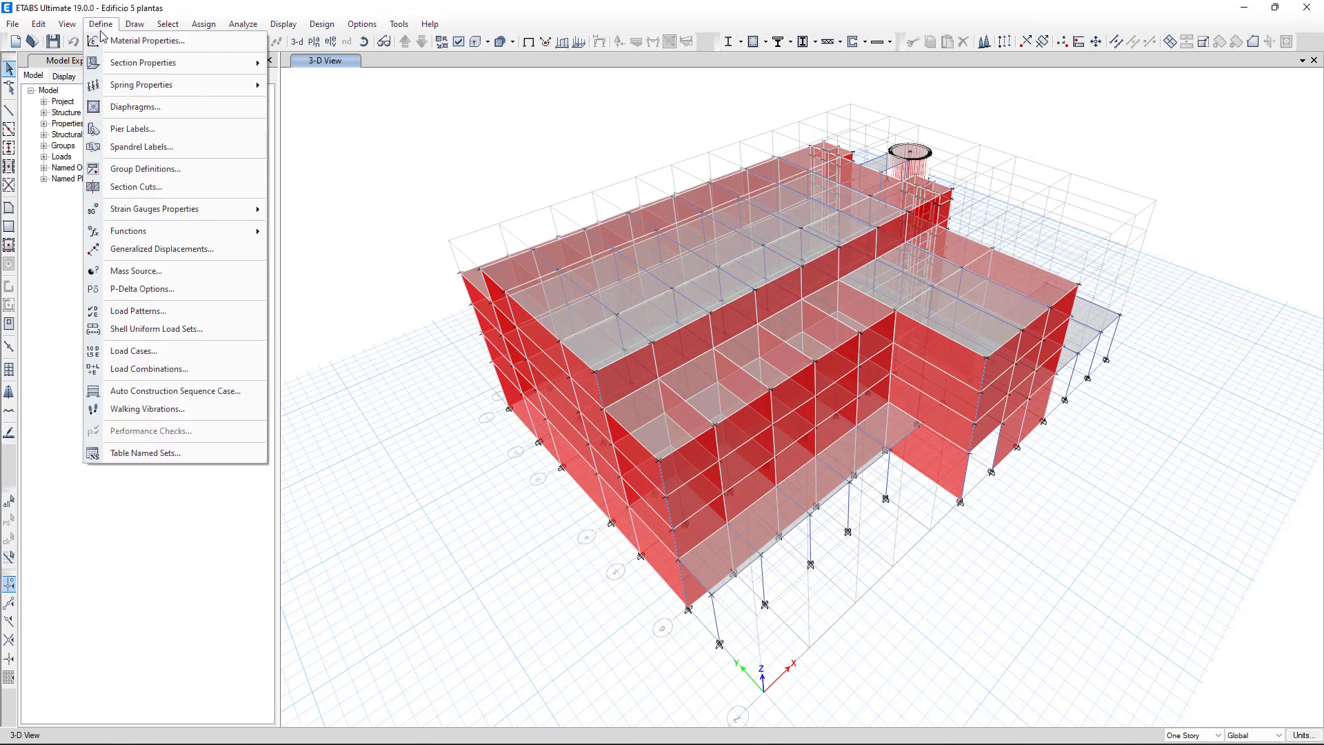
click(134, 108)
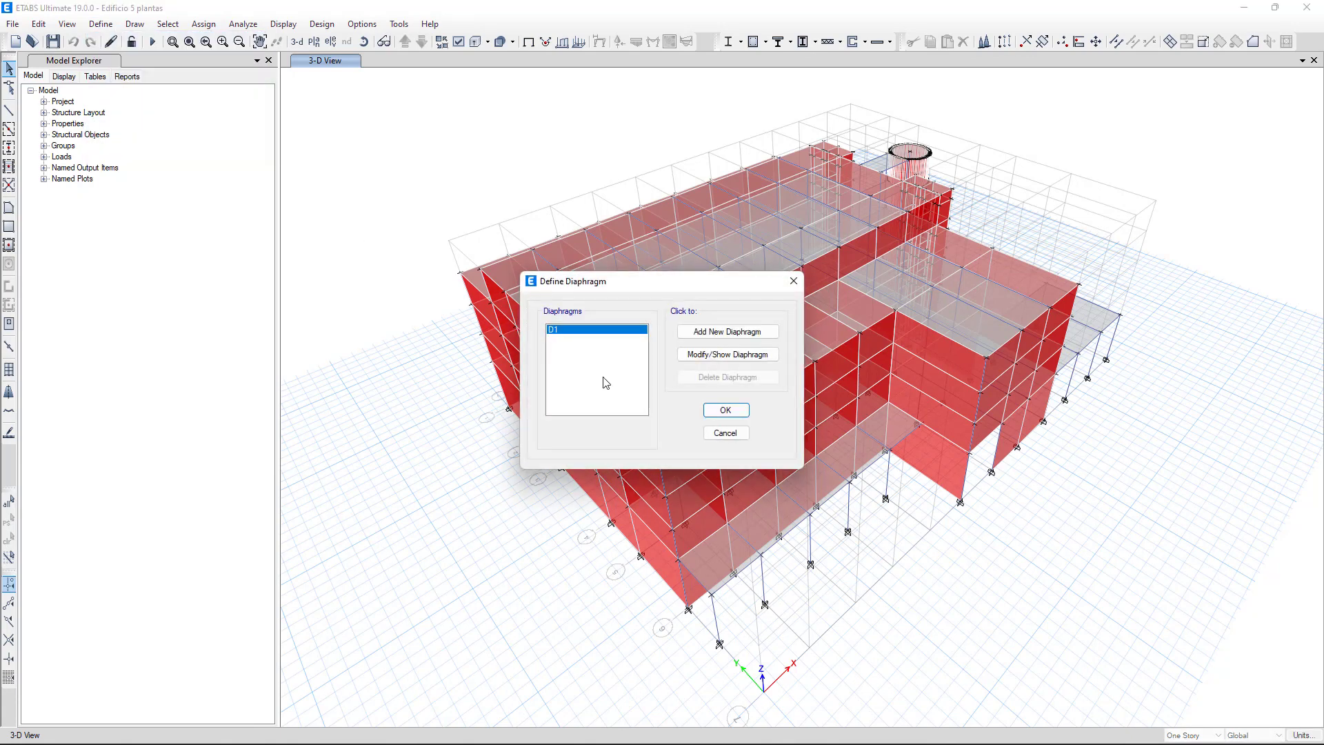
click(722, 356)
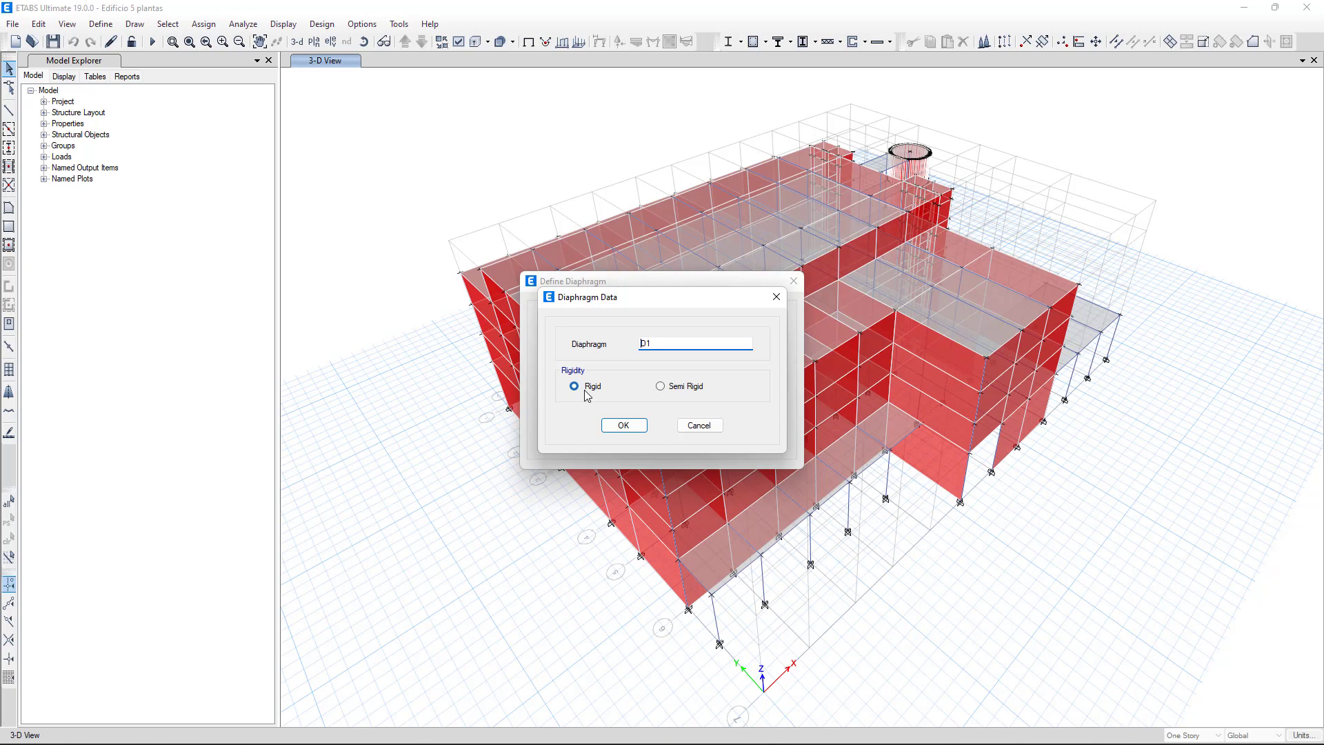
click(620, 424)
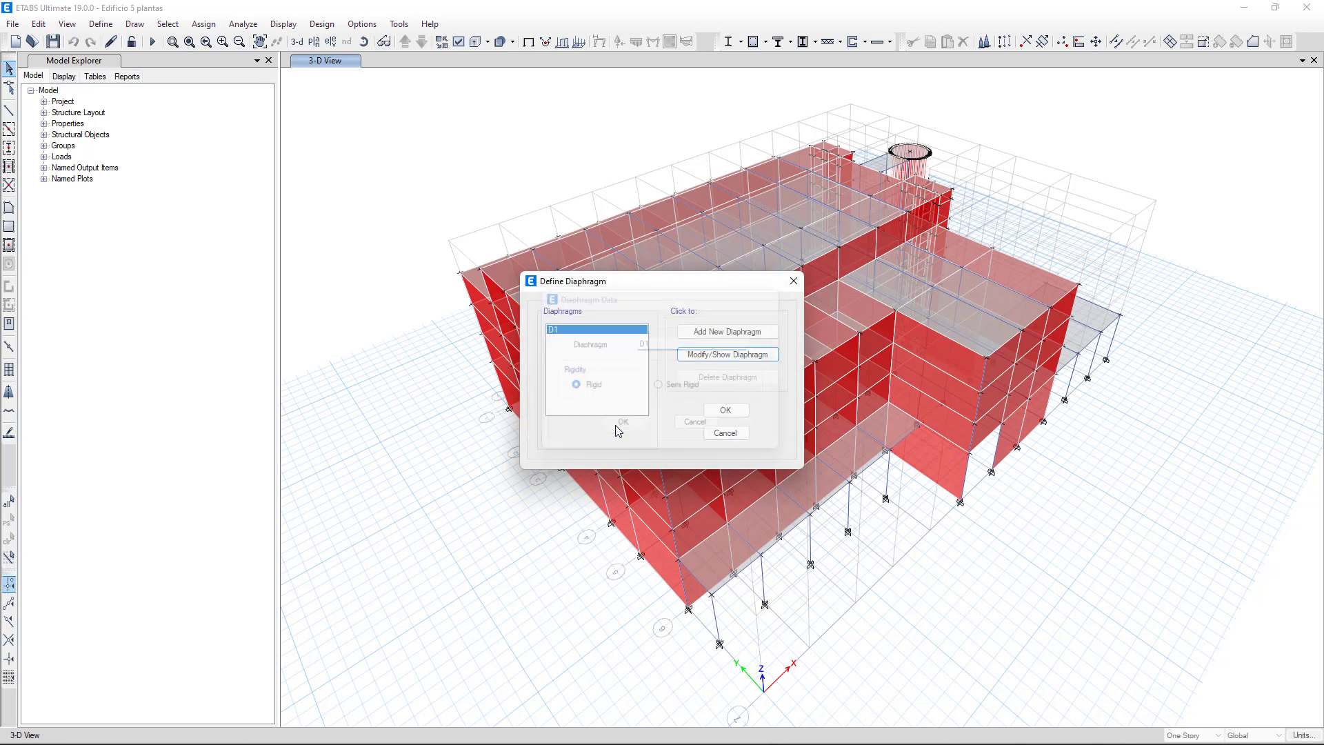
click(732, 411)
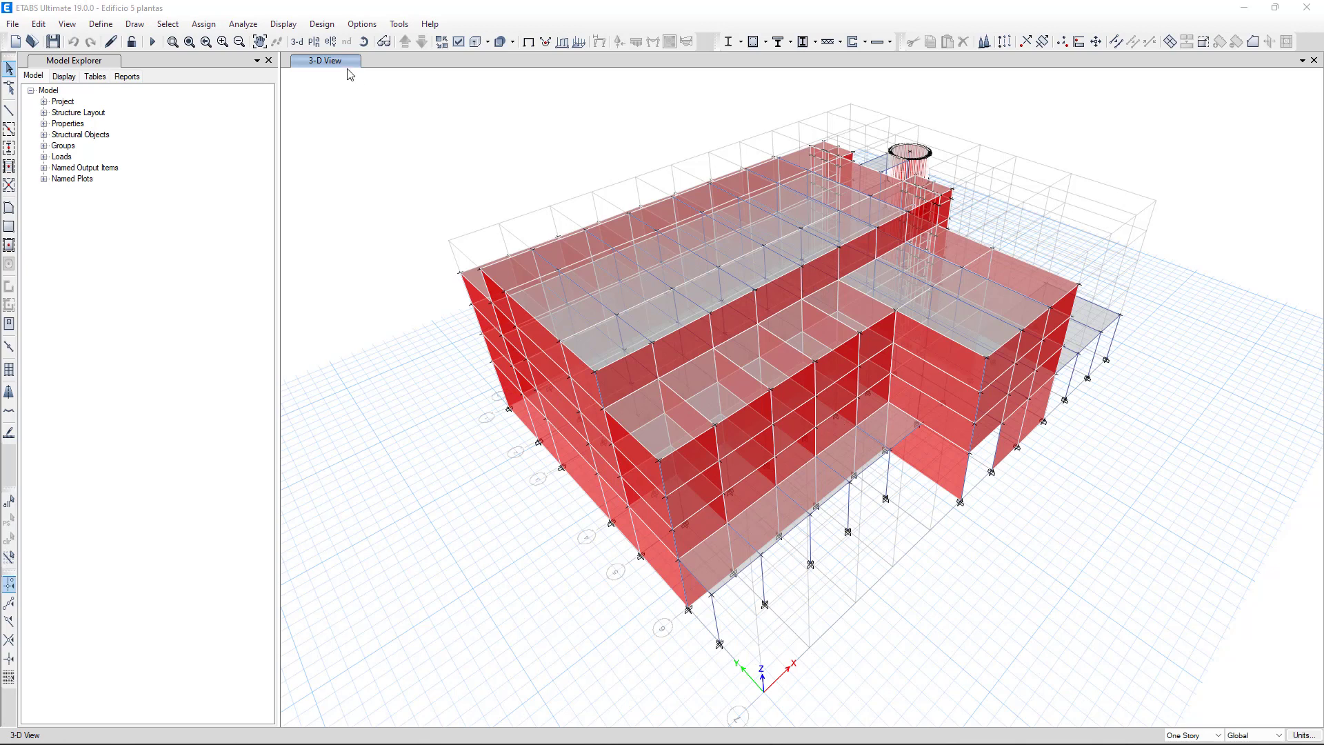
- Show the Story1 plan view and select all of the objects on that floor
click(313, 41)
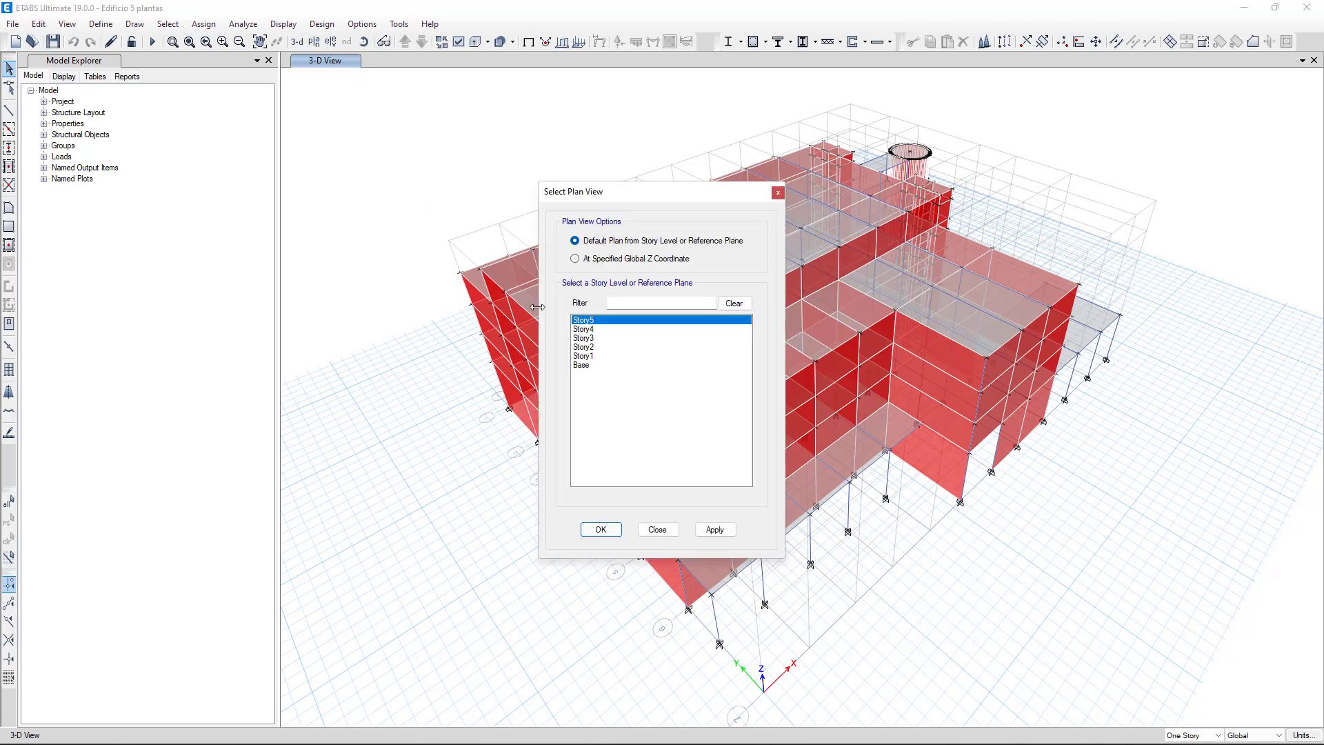
click(589, 356)
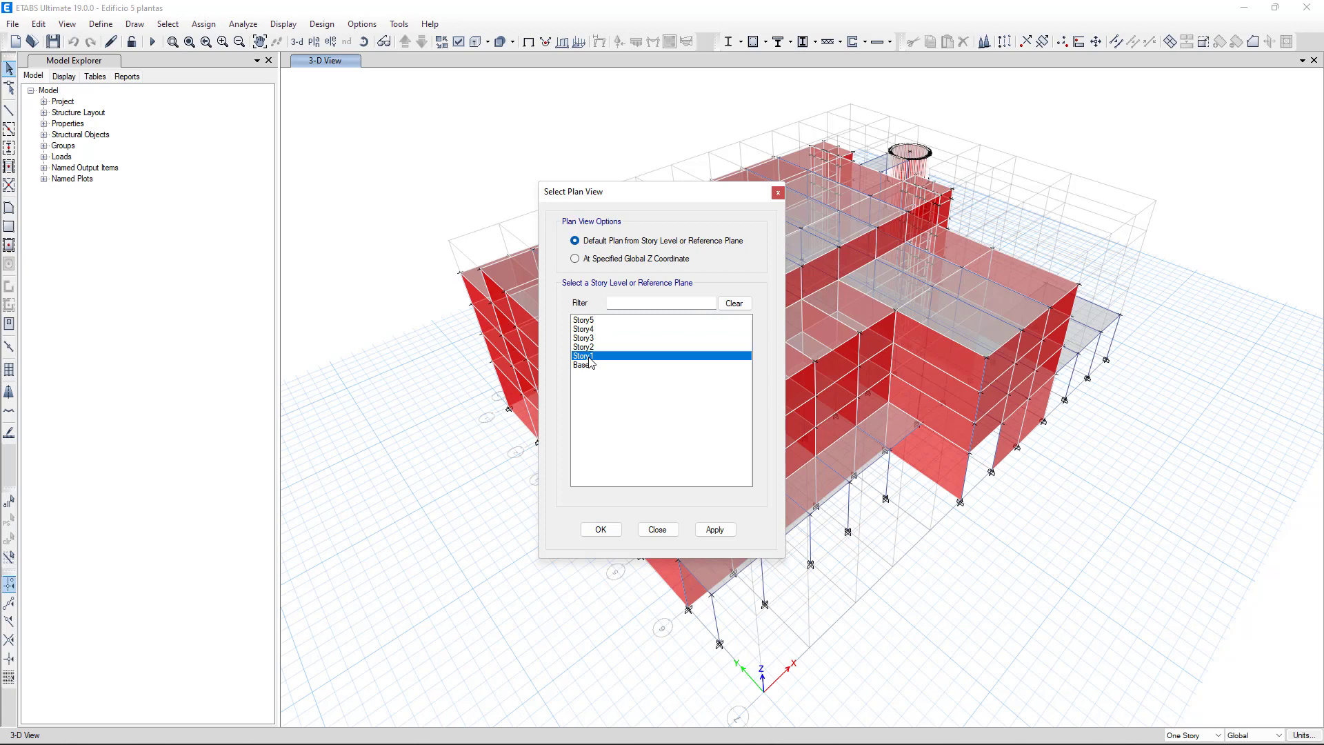
click(714, 530)
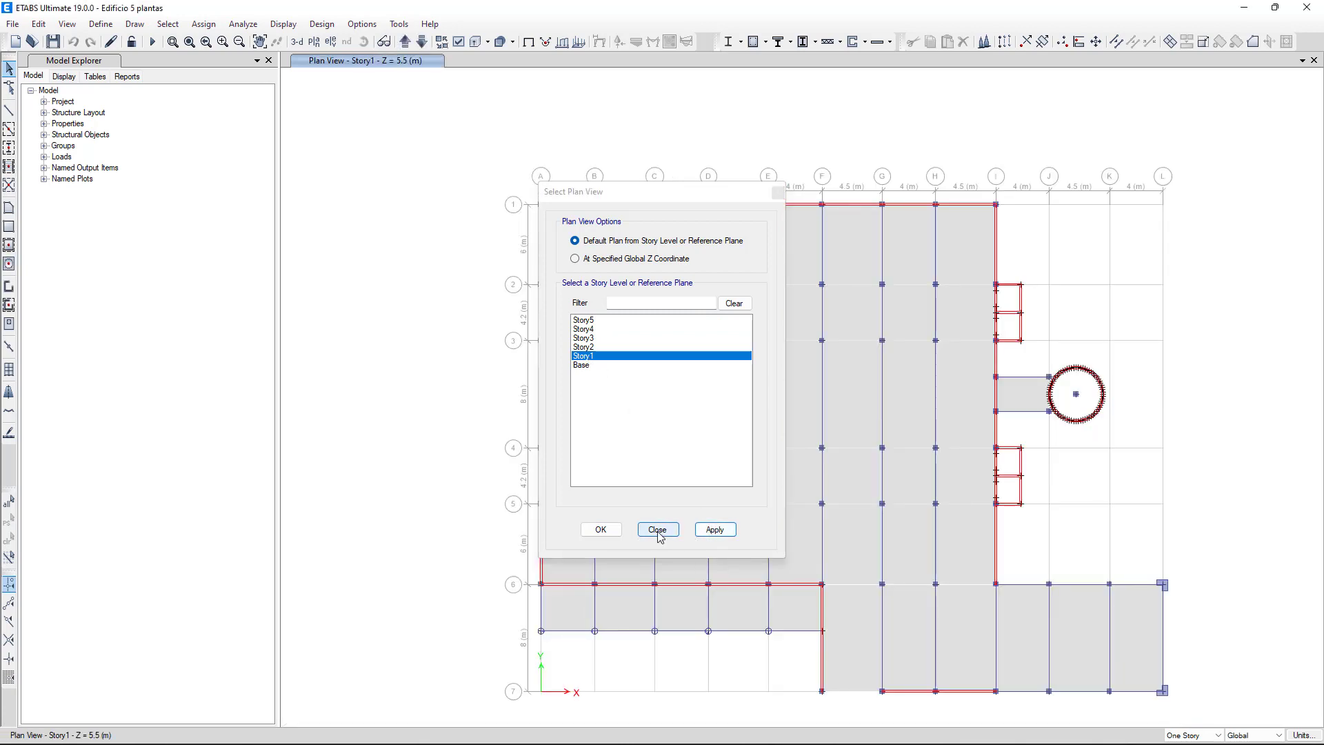
click(657, 531)
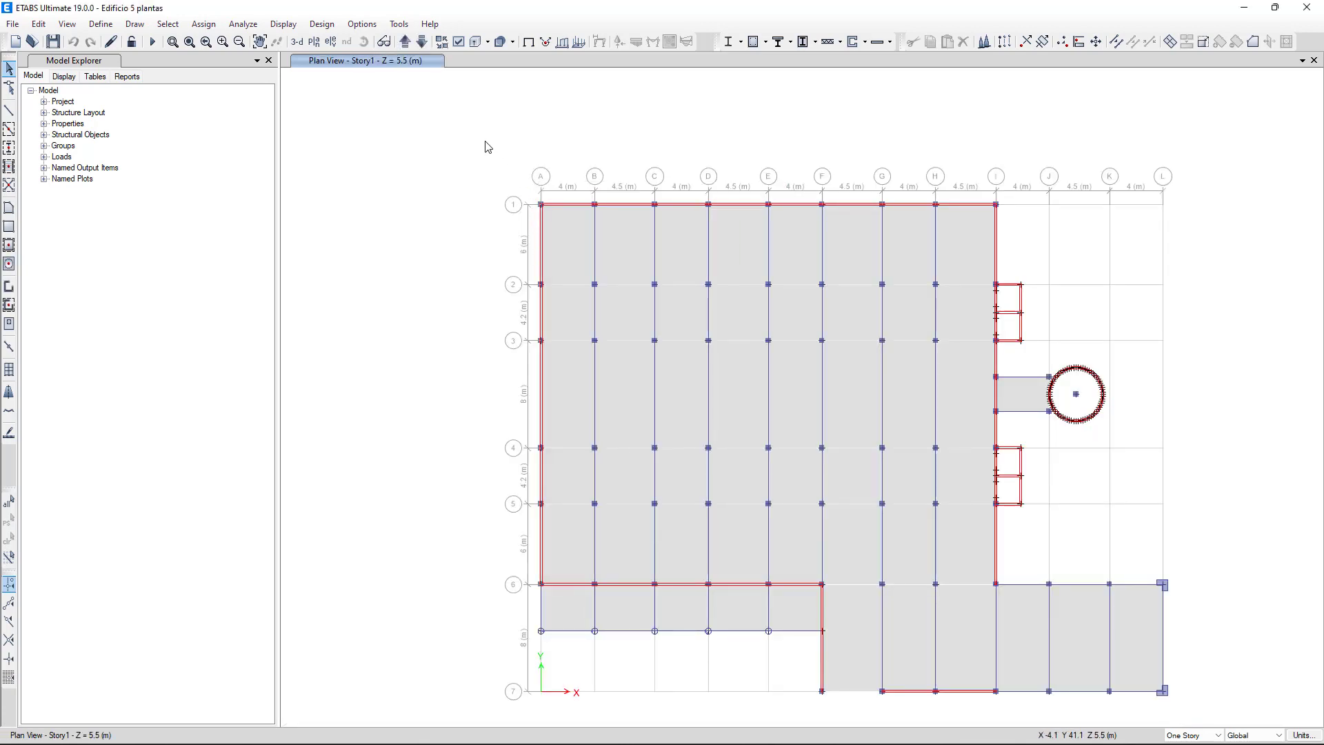
drag(485, 141, 1186, 717)
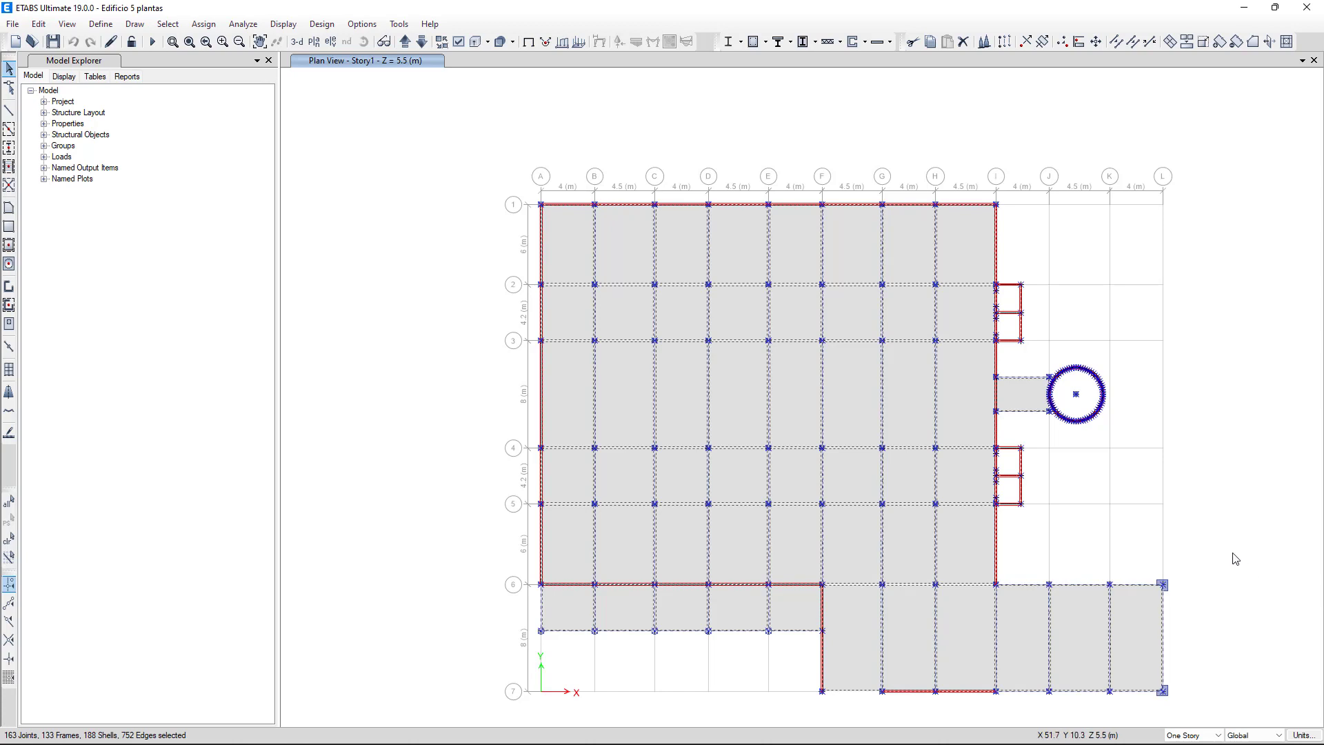
- Assign diaphragm D1 to the selected Story1 floor shells
click(204, 24)
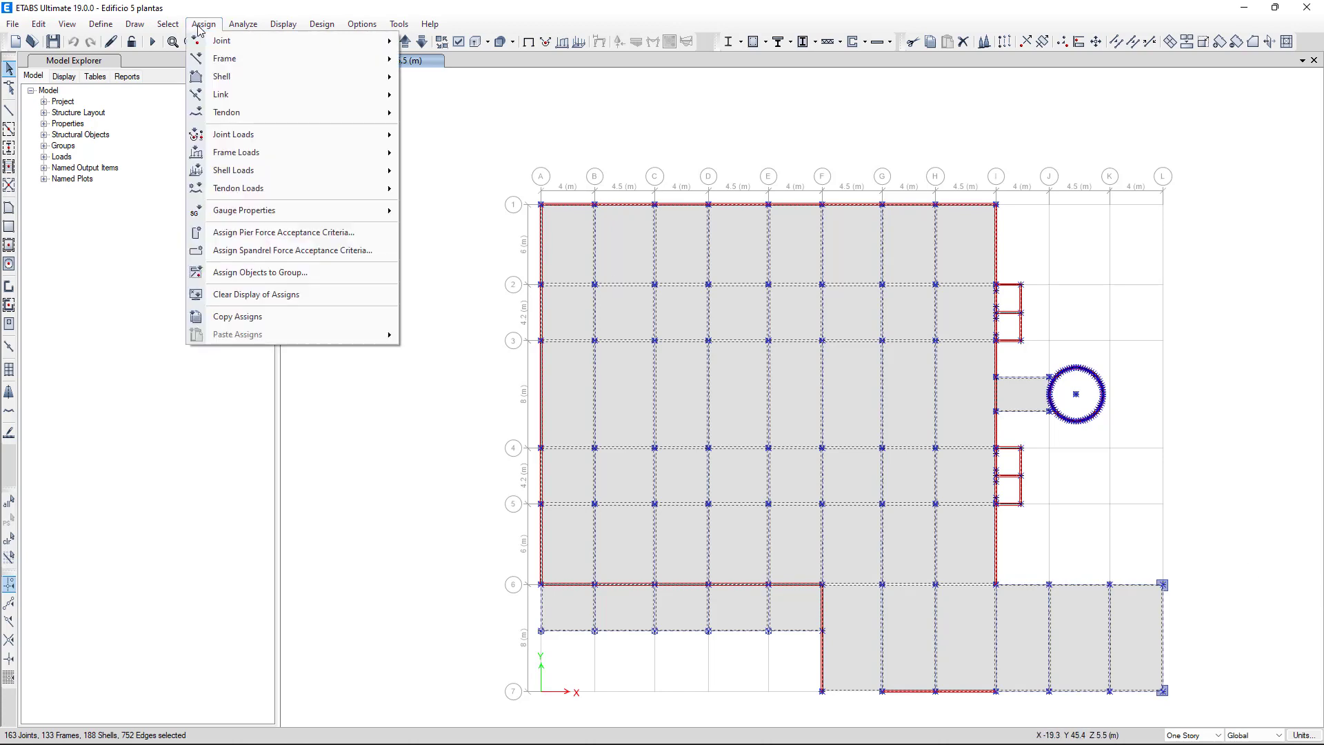
mouse_move(221, 77)
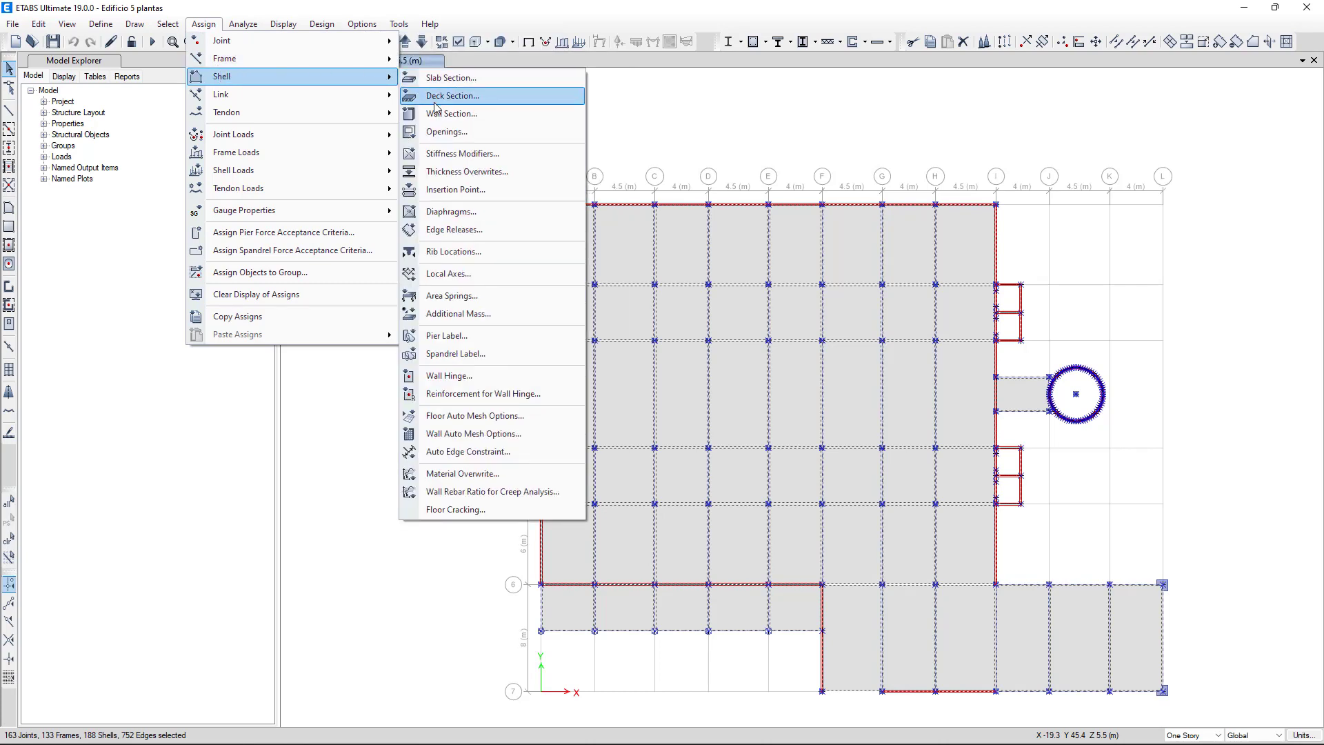
click(461, 218)
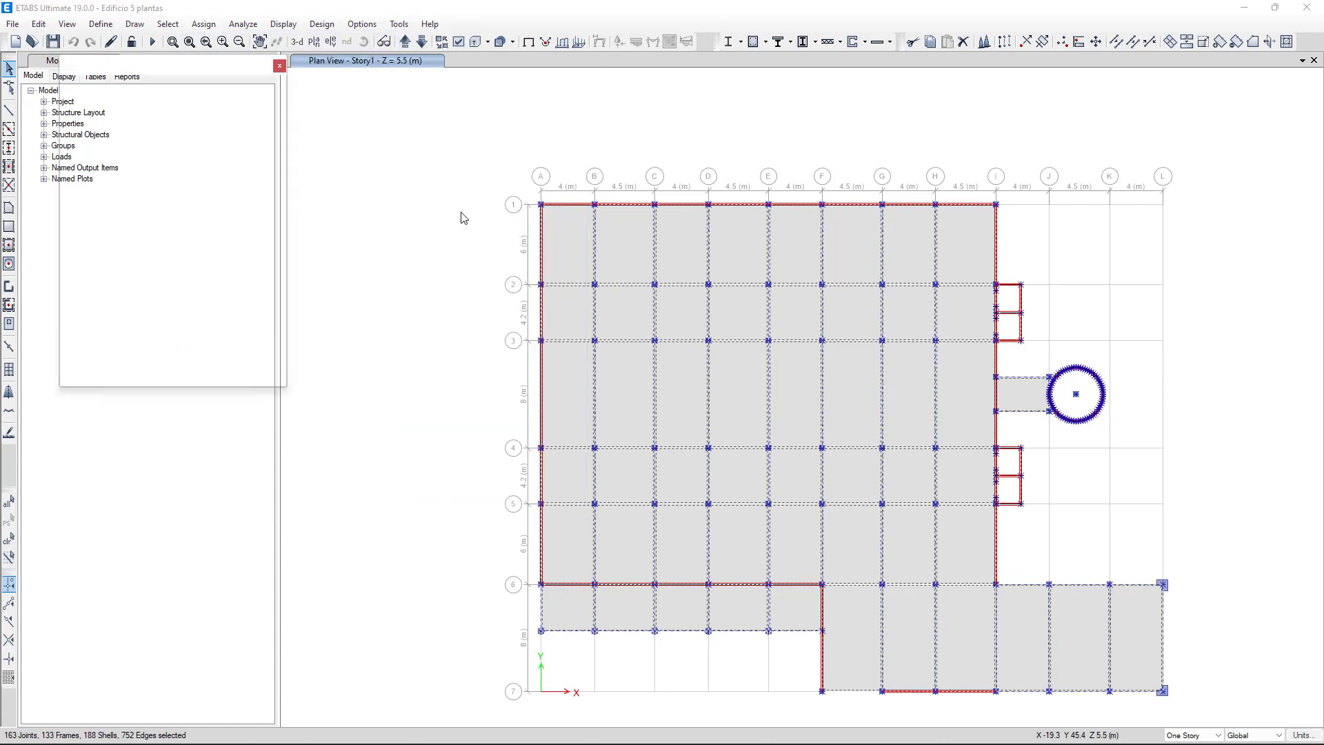
click(583, 269)
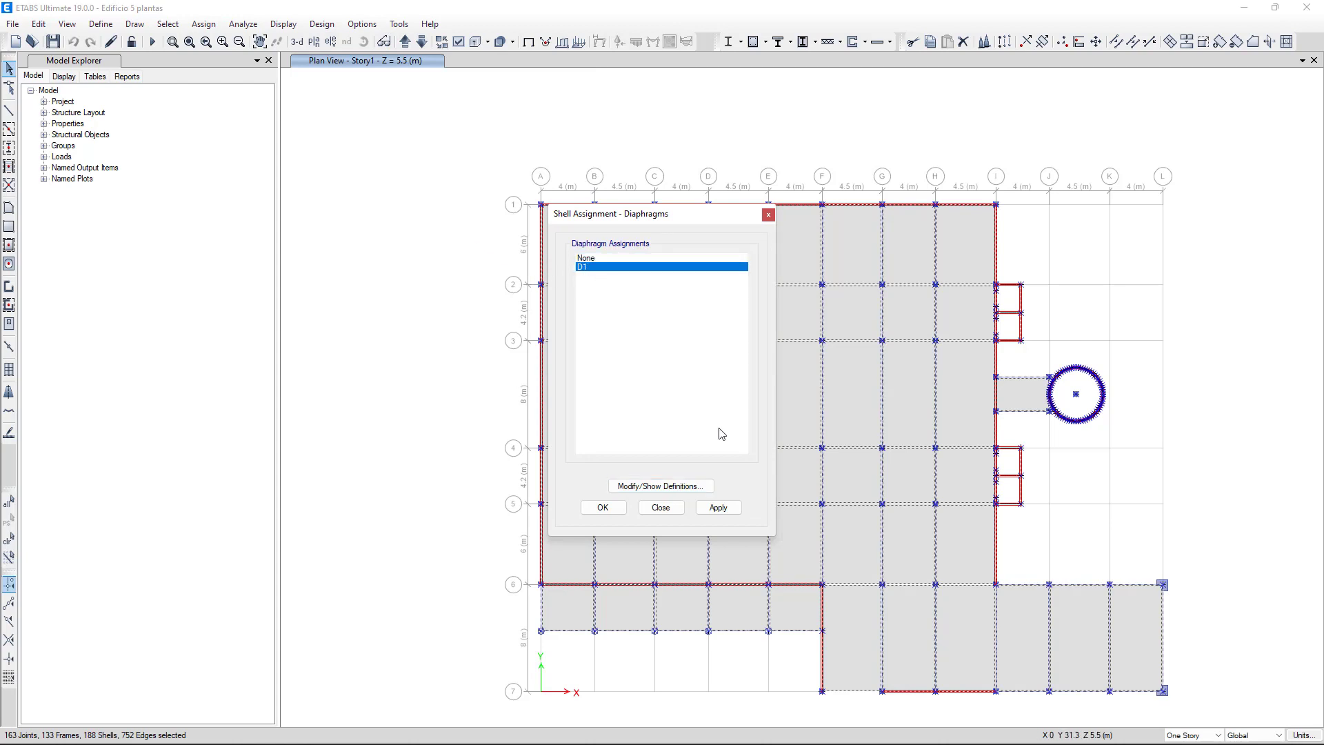
click(732, 508)
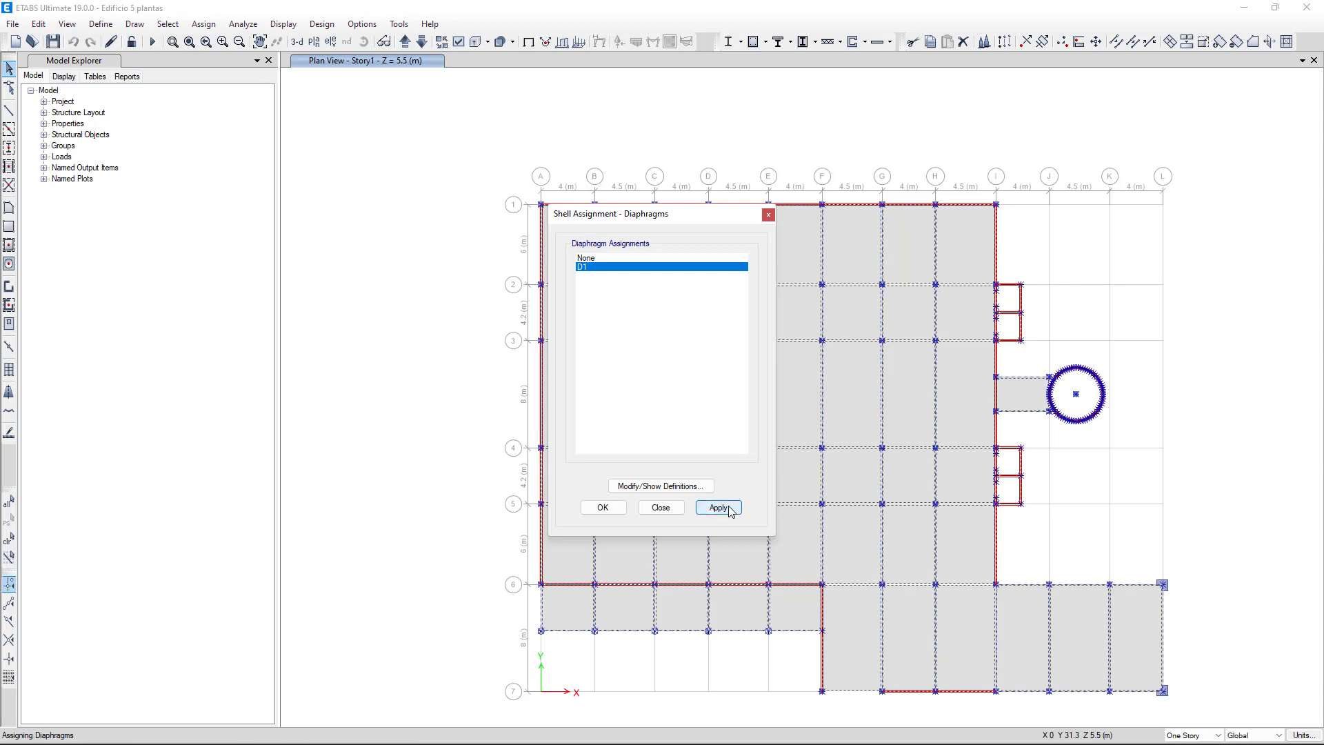
click(603, 507)
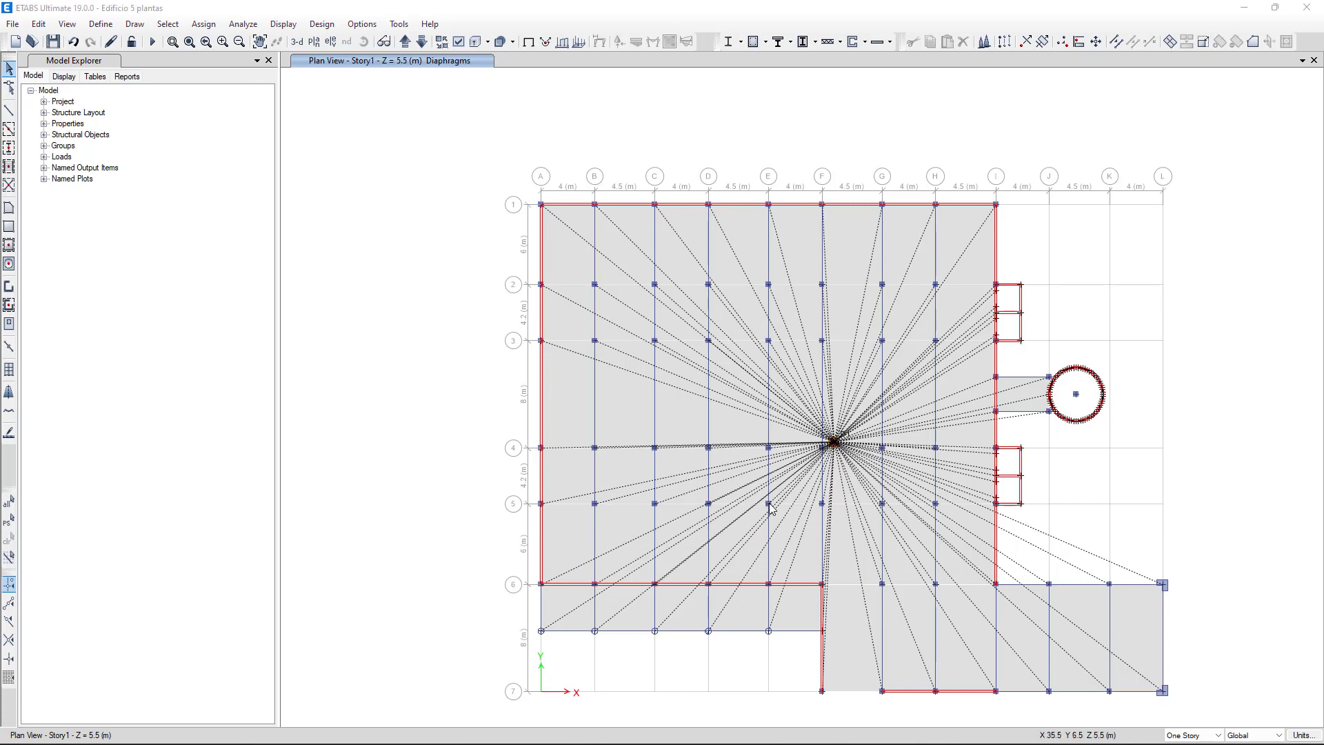
- Examine the diaphragm assignments in the plan views from Story2 up to Story5
click(406, 43)
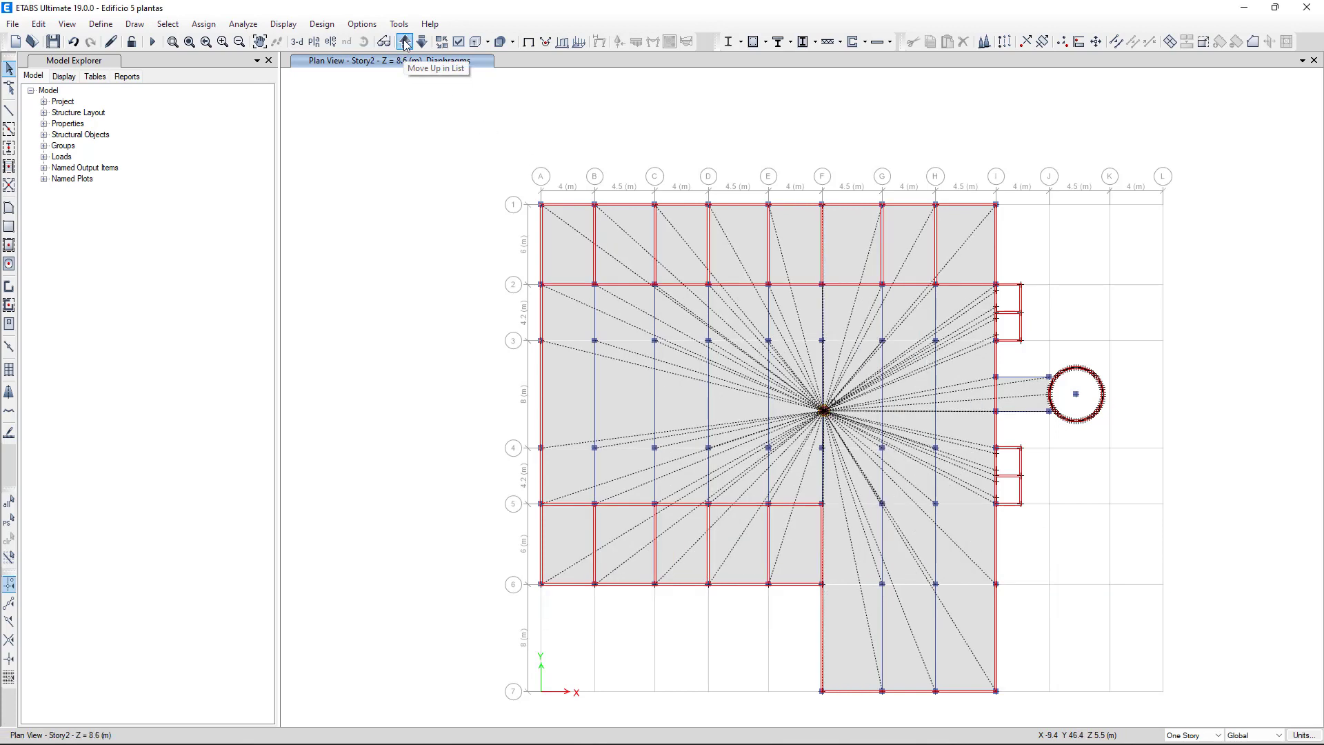
click(406, 43)
click(406, 43)
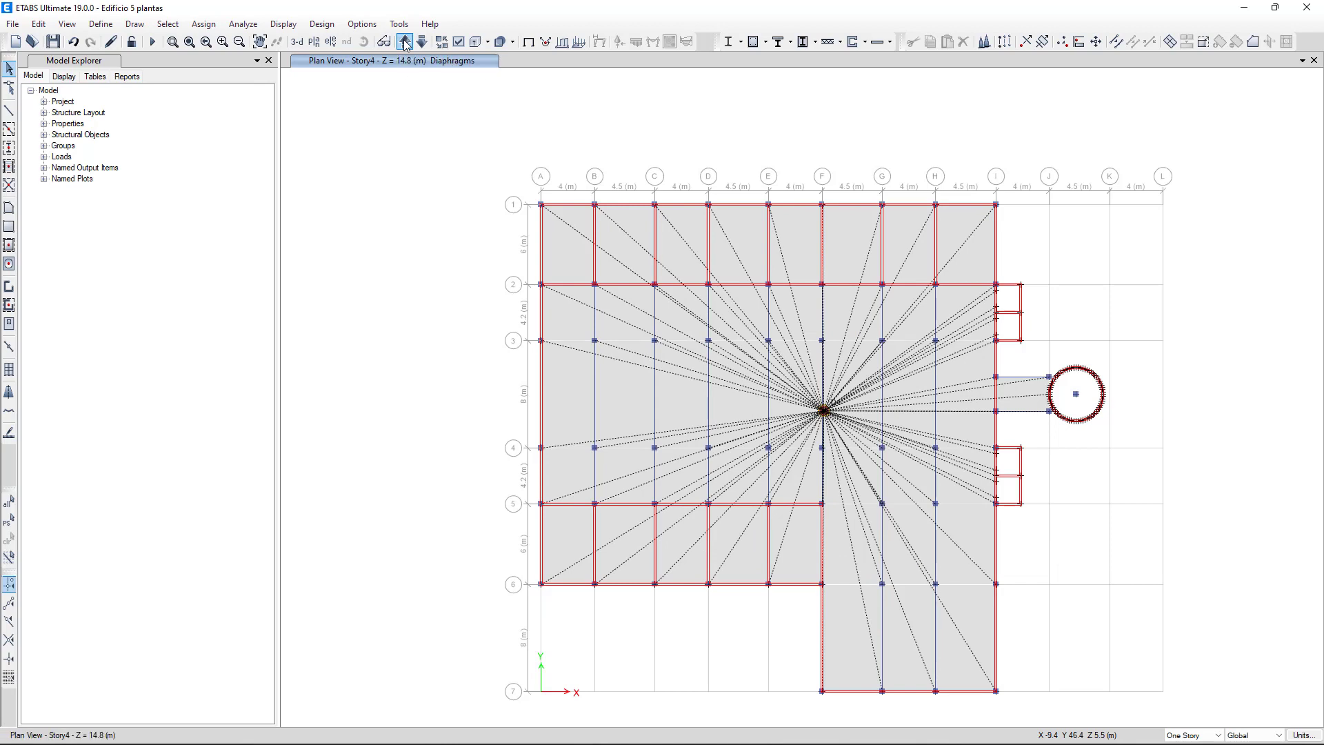
click(405, 43)
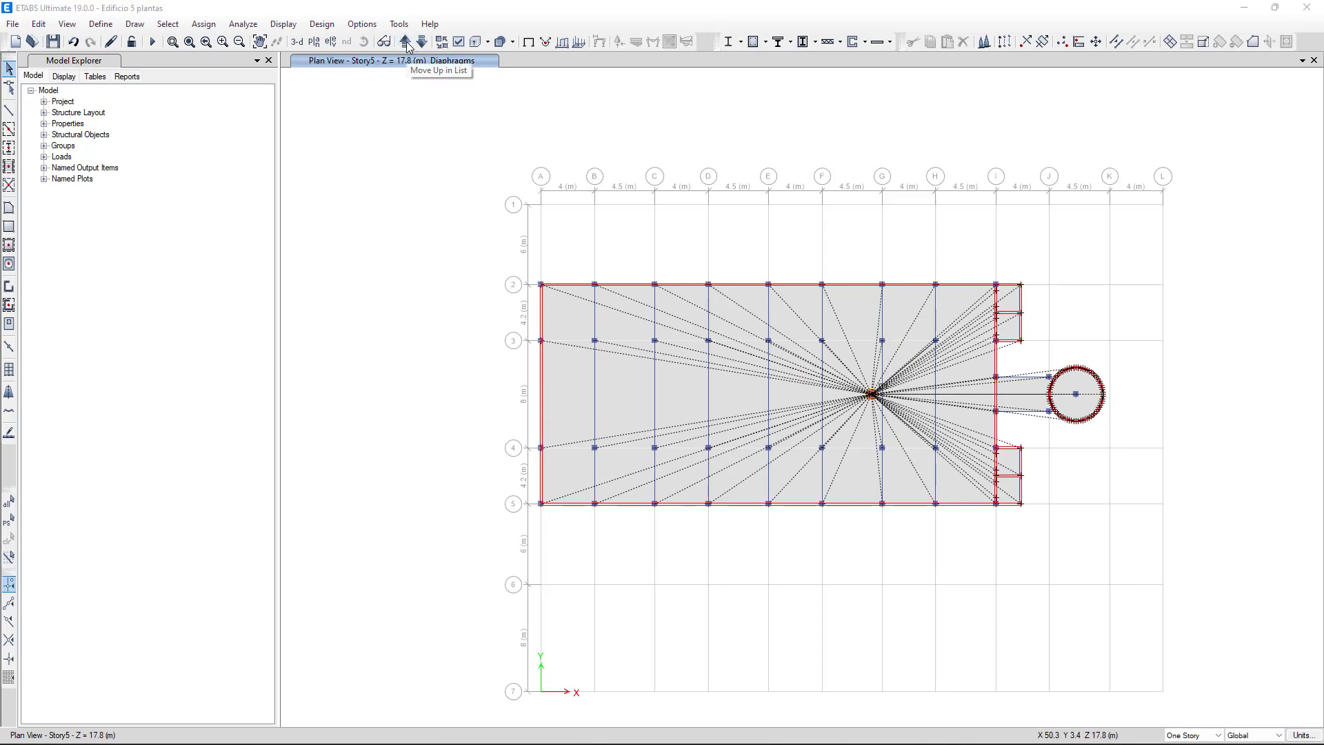
click(405, 44)
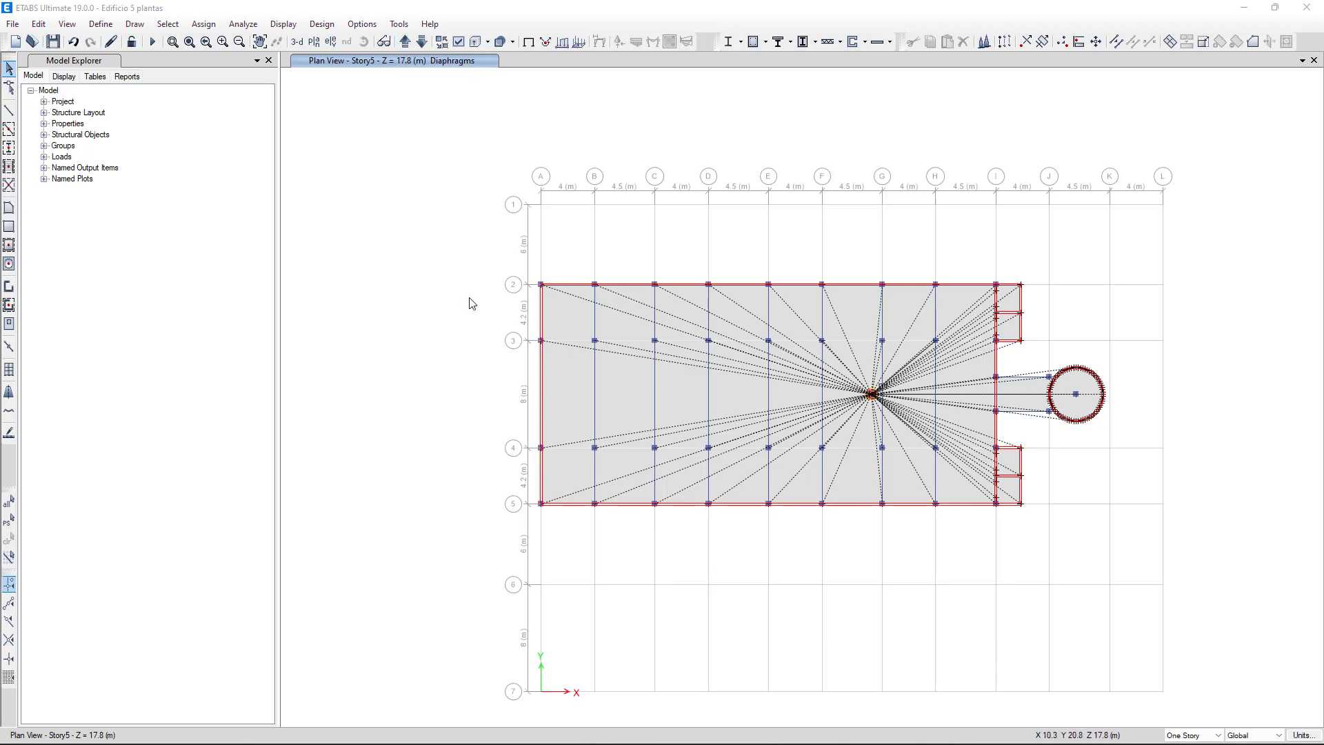
- Modify mass source MsSrc1 to use specified load patterns only, excluding element self mass and additional mass
click(109, 27)
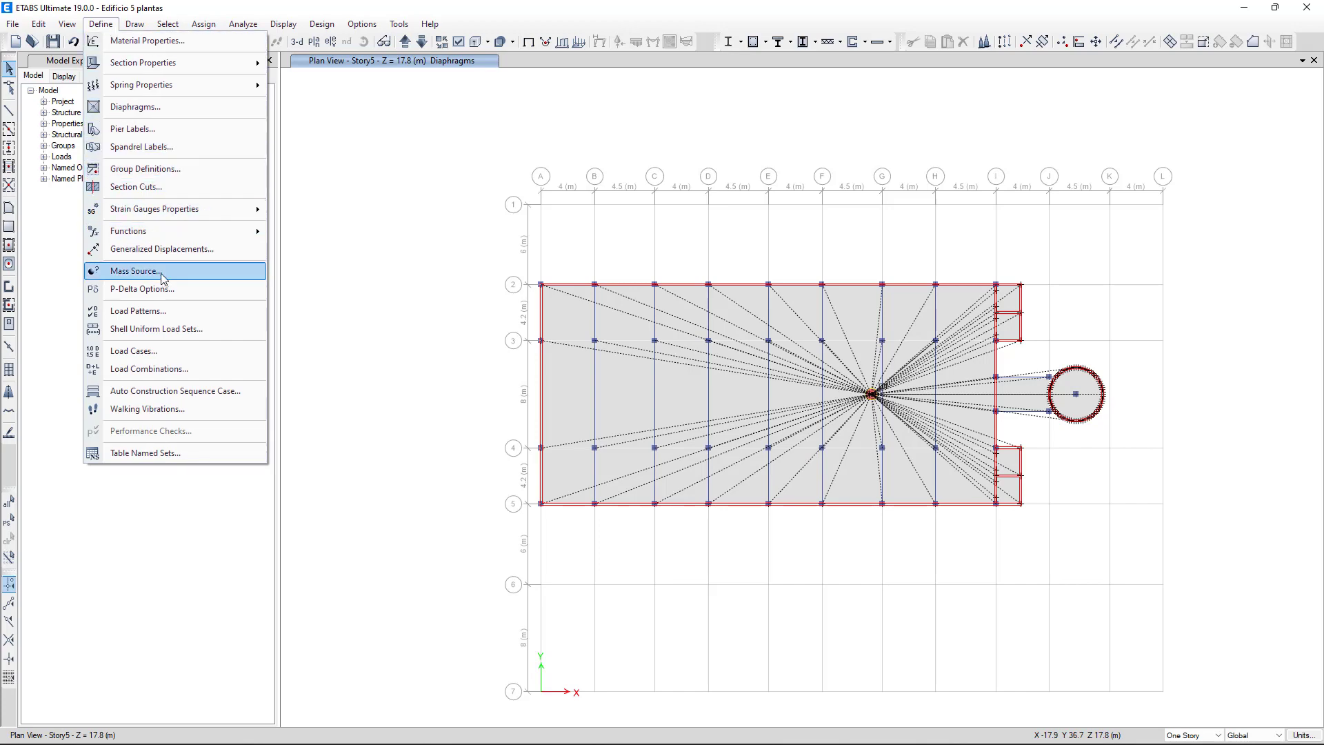
click(135, 271)
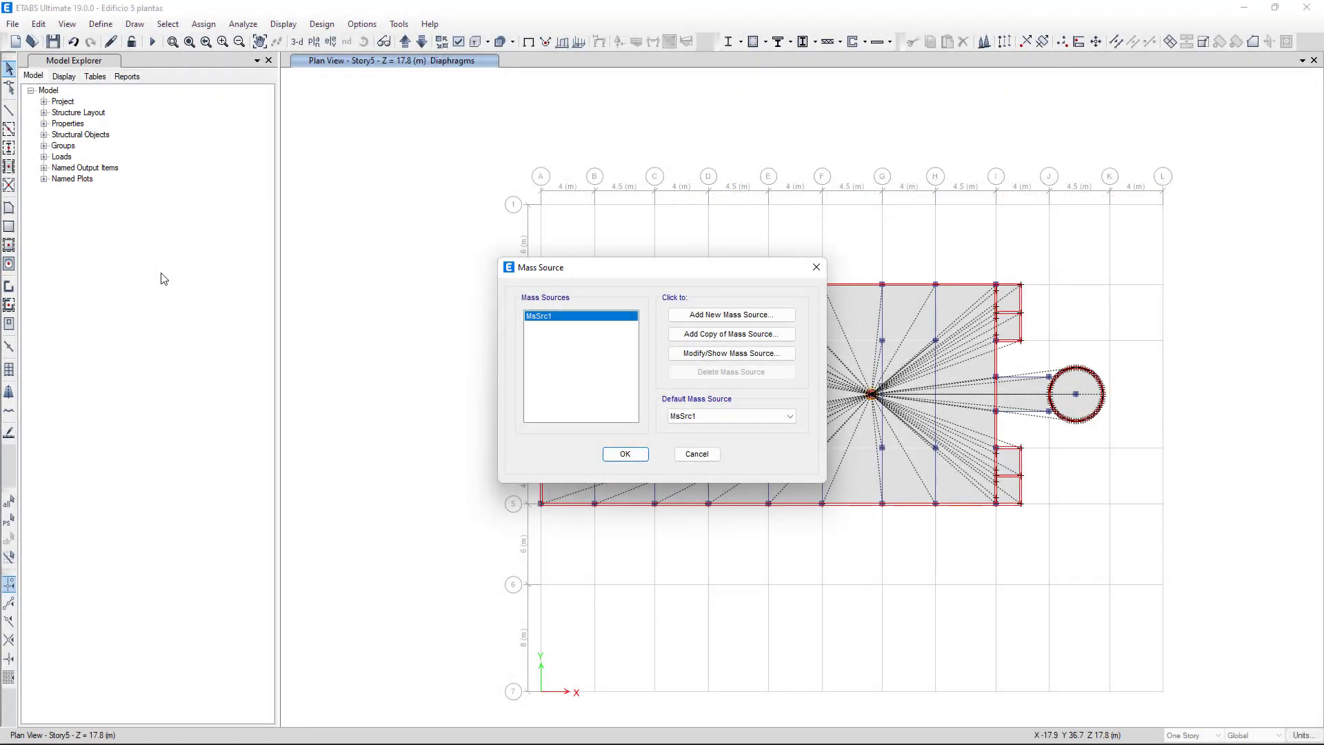
click(717, 353)
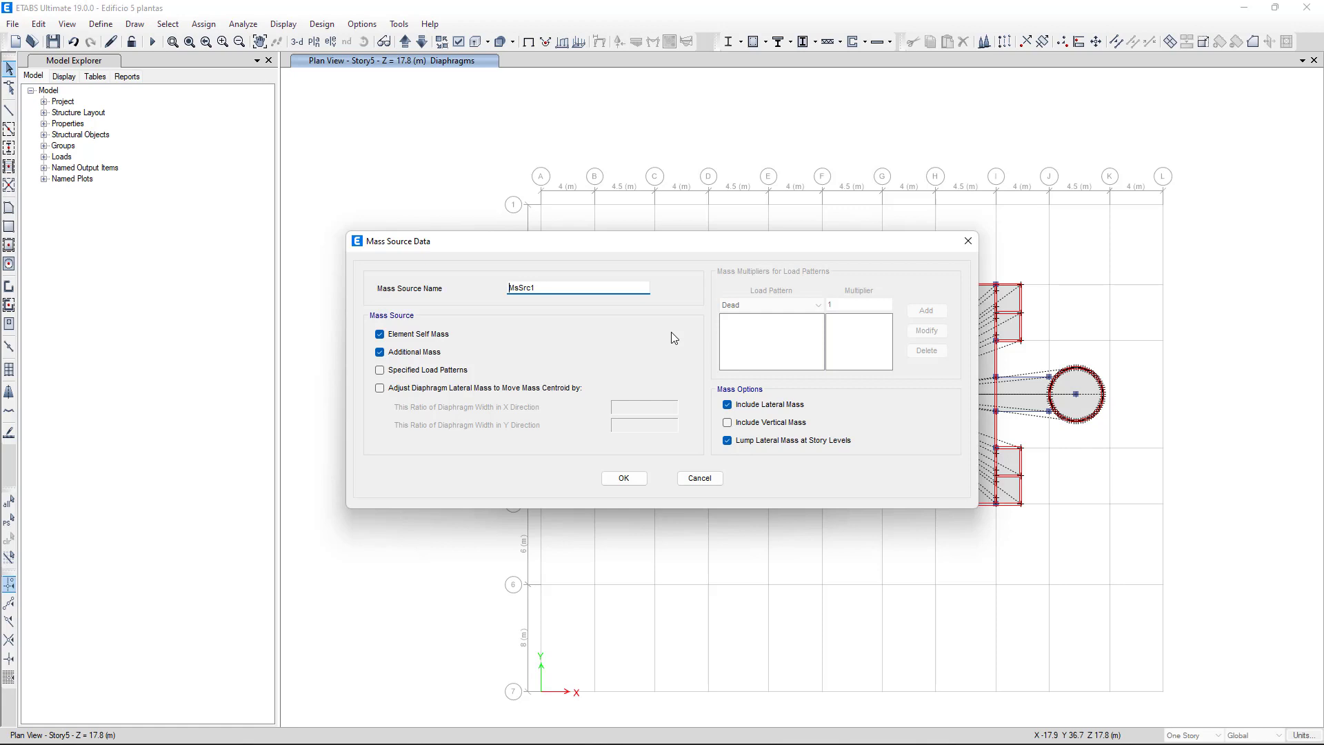
click(380, 335)
click(380, 352)
click(380, 371)
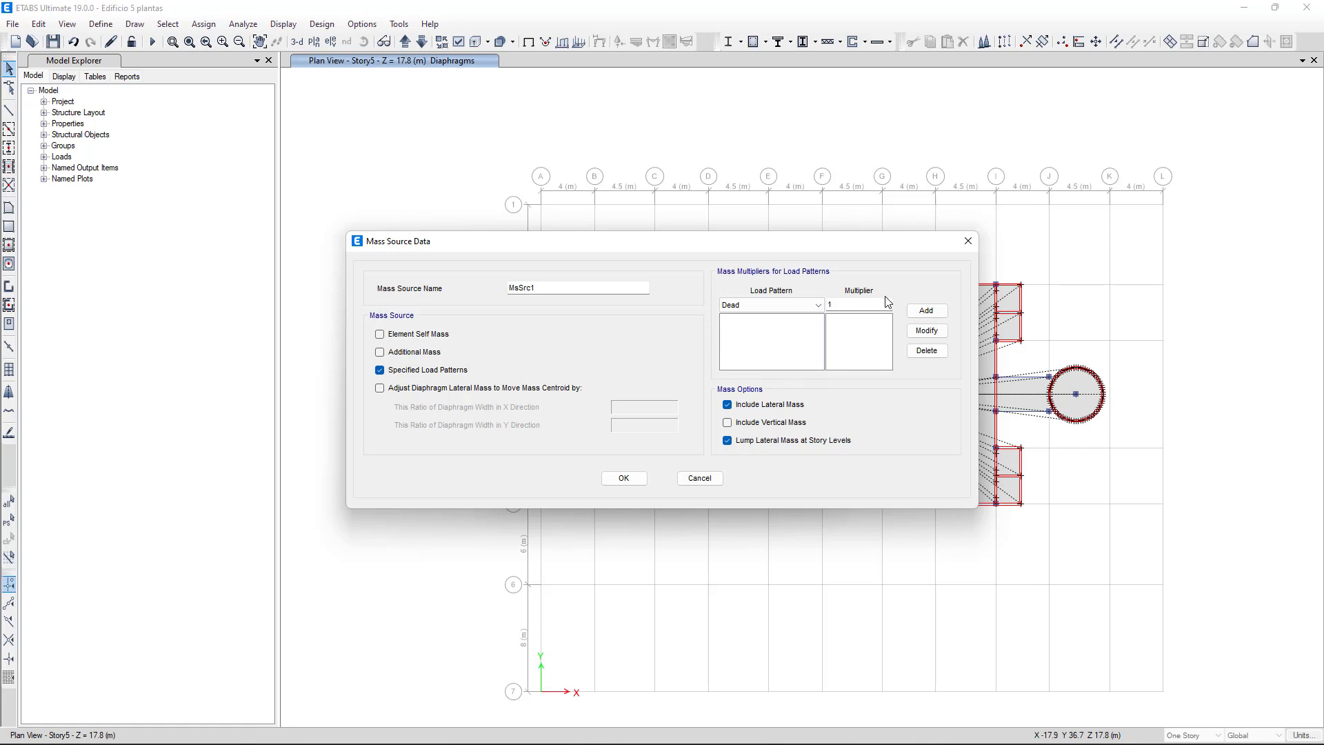
- Add the Dead and SuperDead load patterns to the mass source with a multiplier of 1 each
click(921, 313)
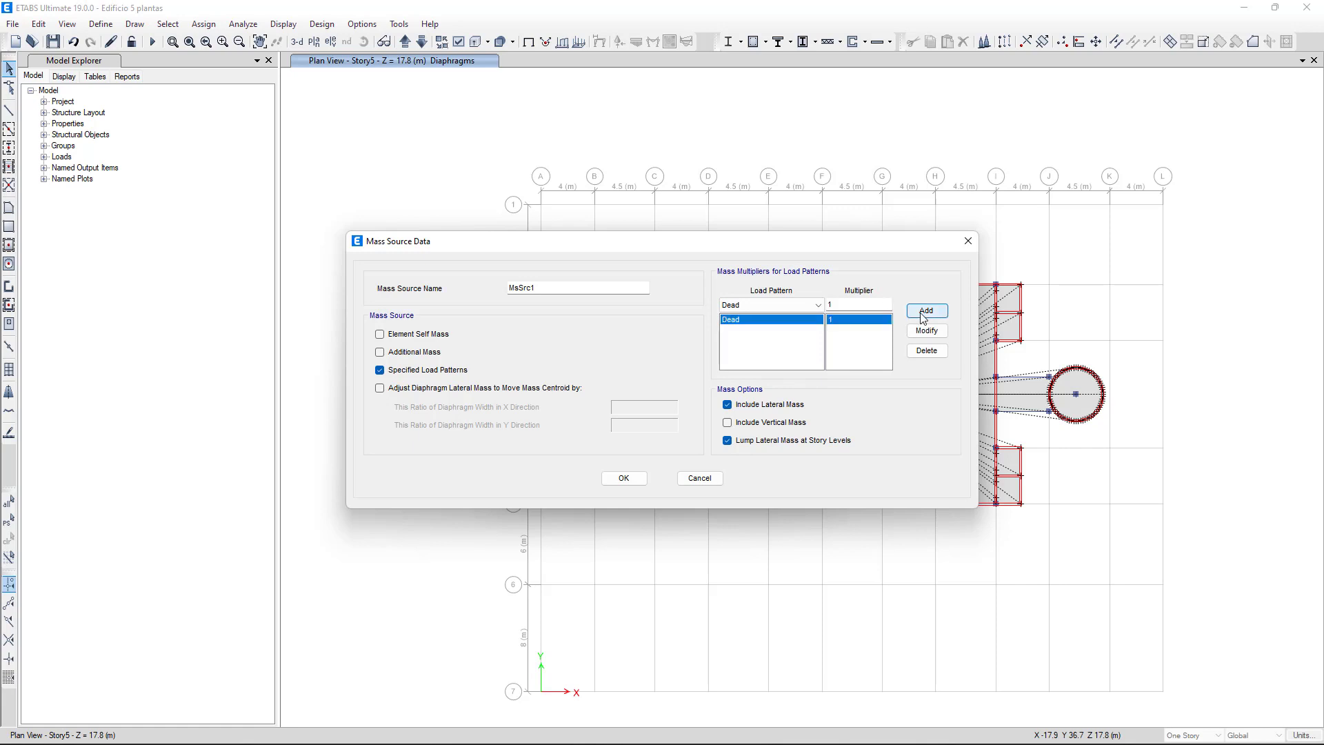
click(767, 304)
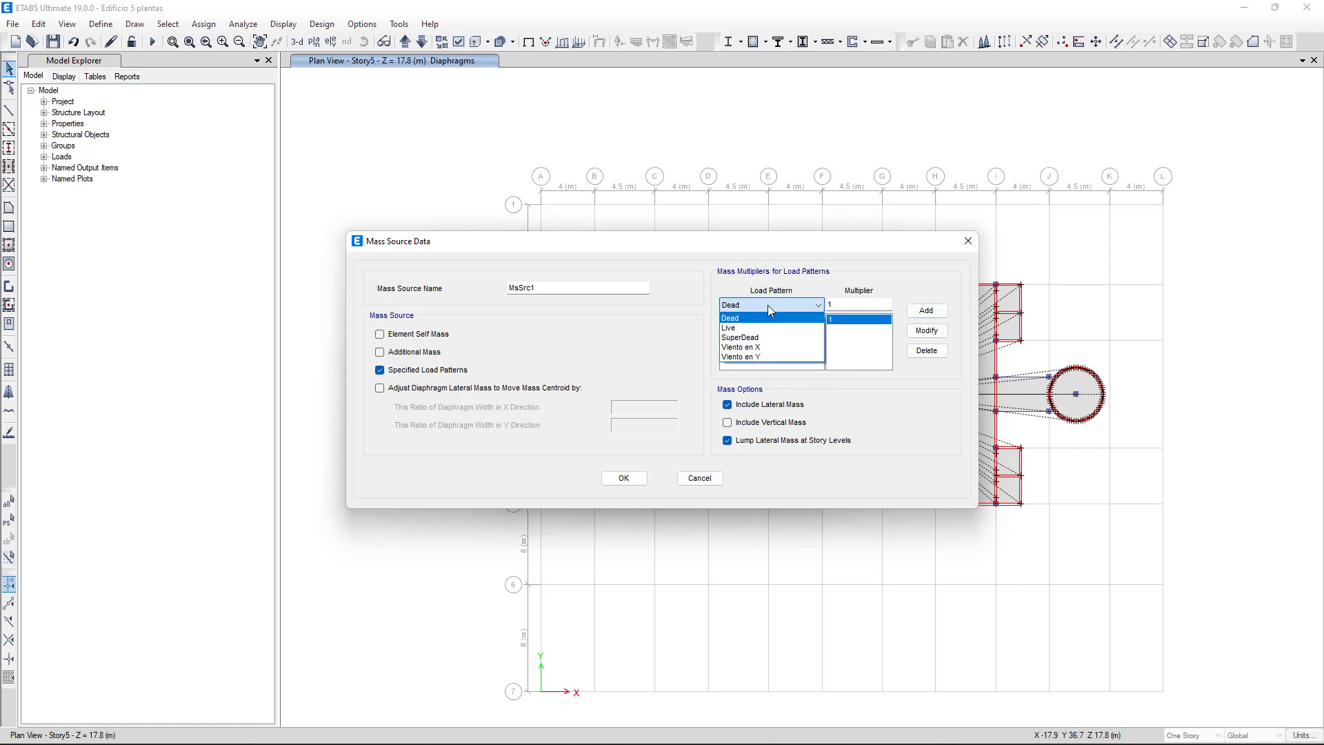
click(753, 337)
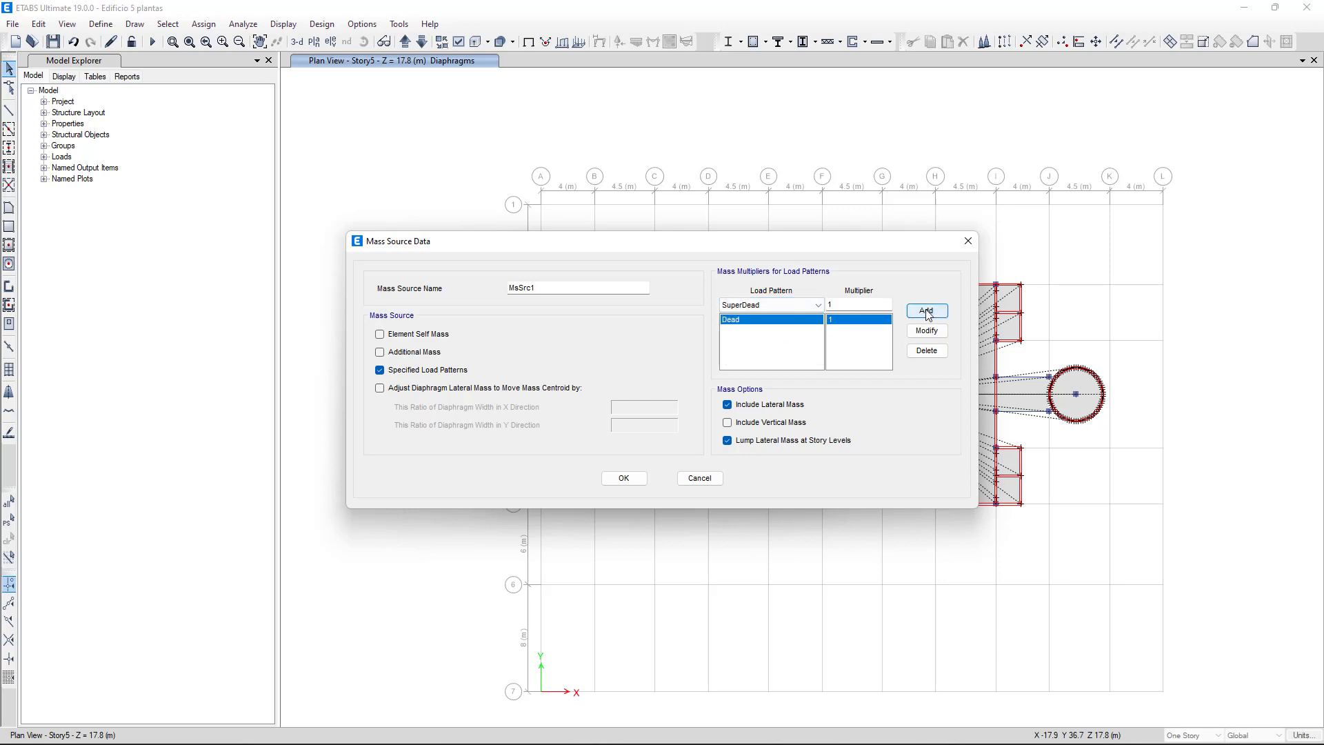
click(929, 314)
- Add the Live load pattern with a multiplier of 0.25 and accept the mass source definition
click(773, 306)
click(759, 328)
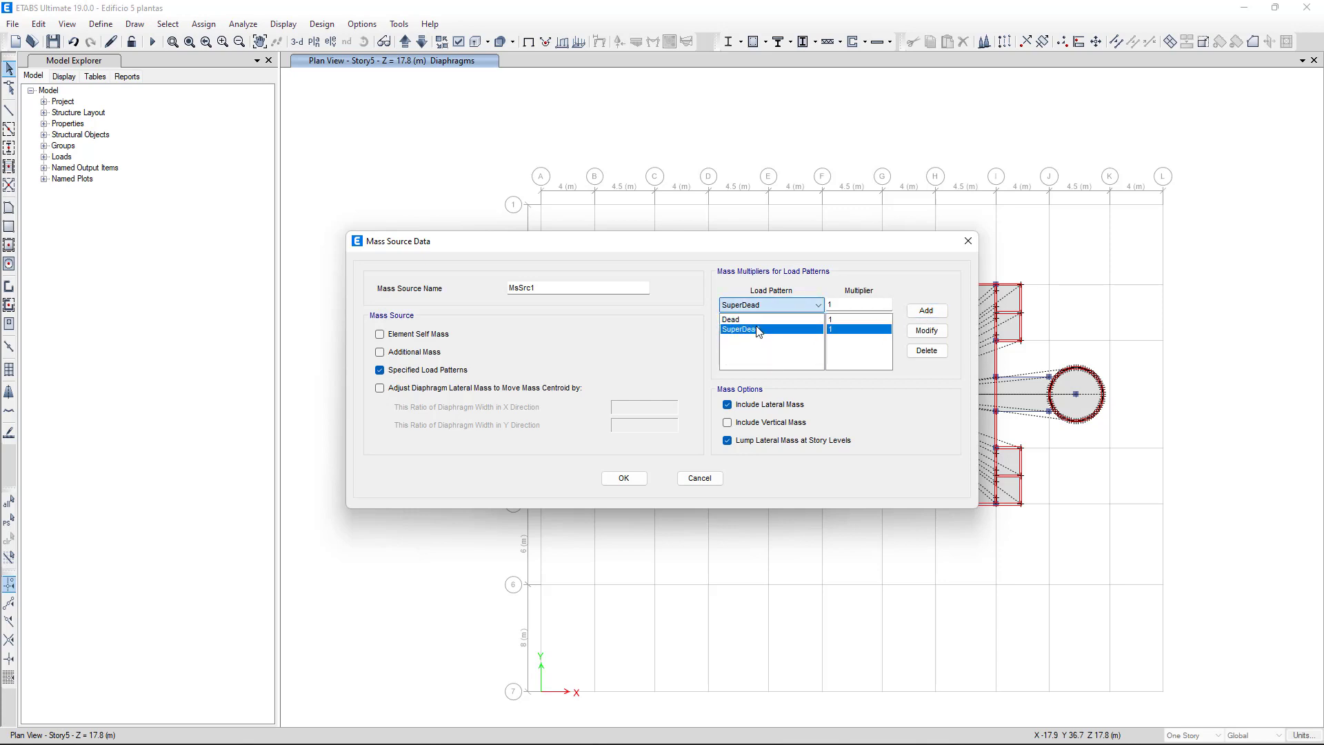
drag(855, 306, 828, 309)
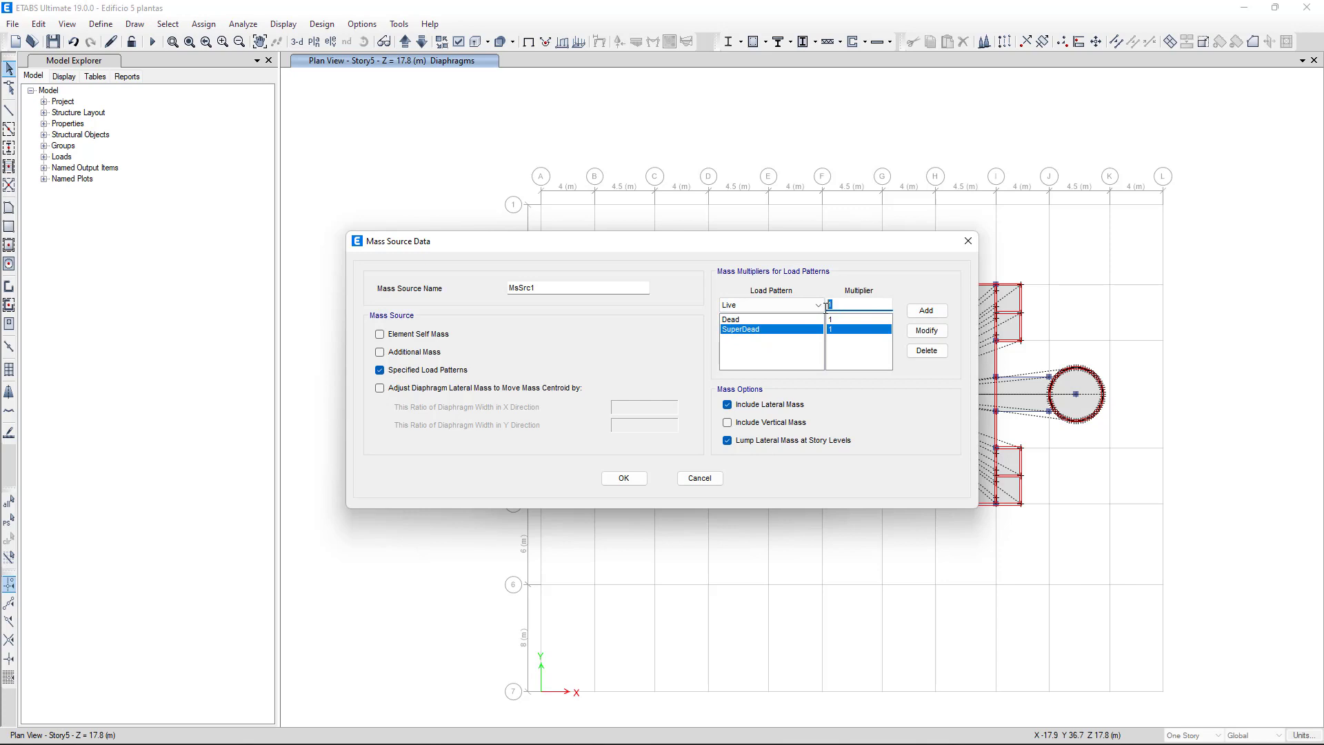
text(0.)
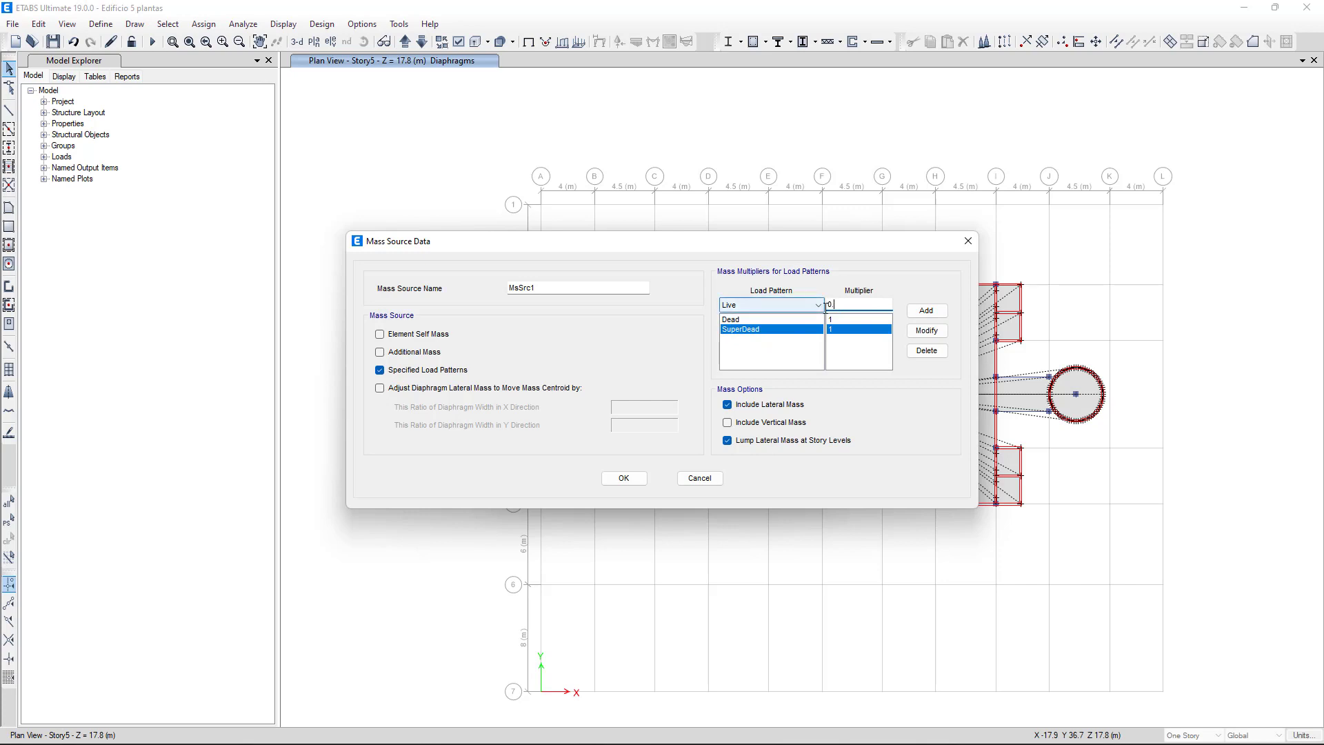
text(25)
click(927, 312)
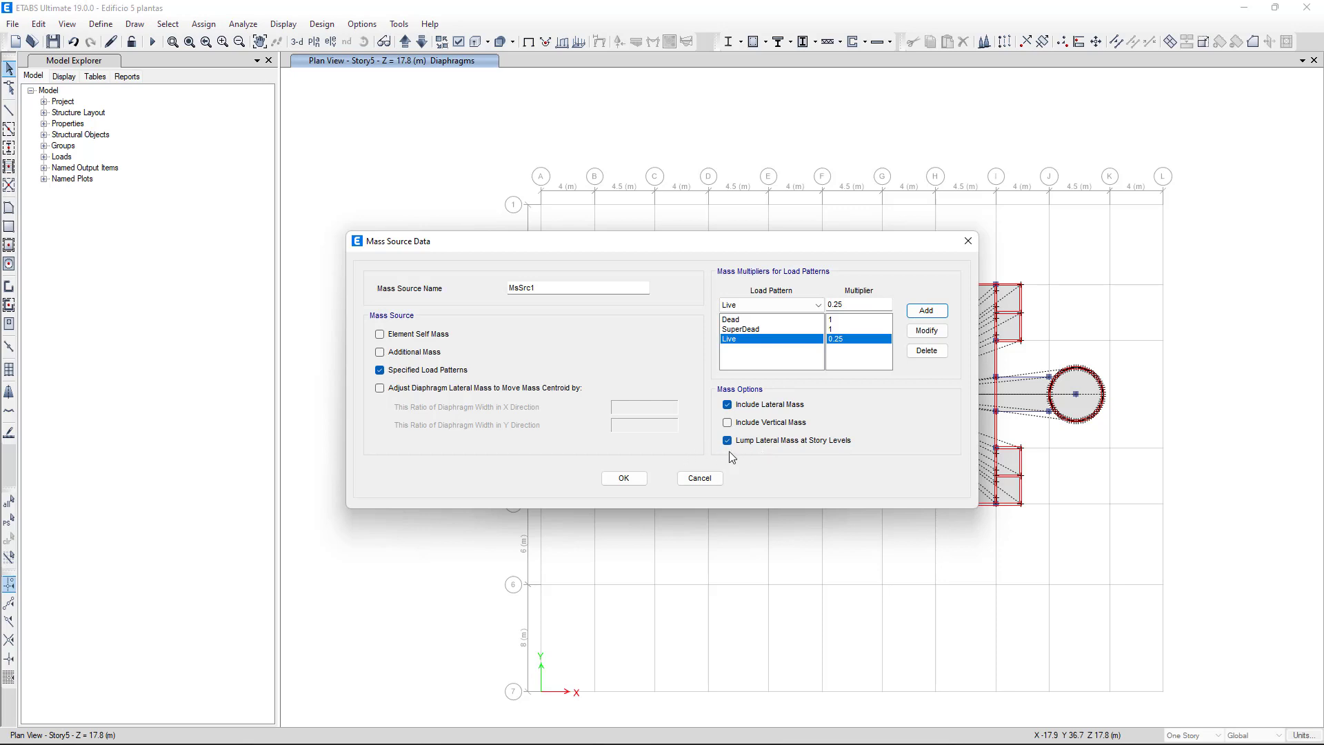
click(624, 478)
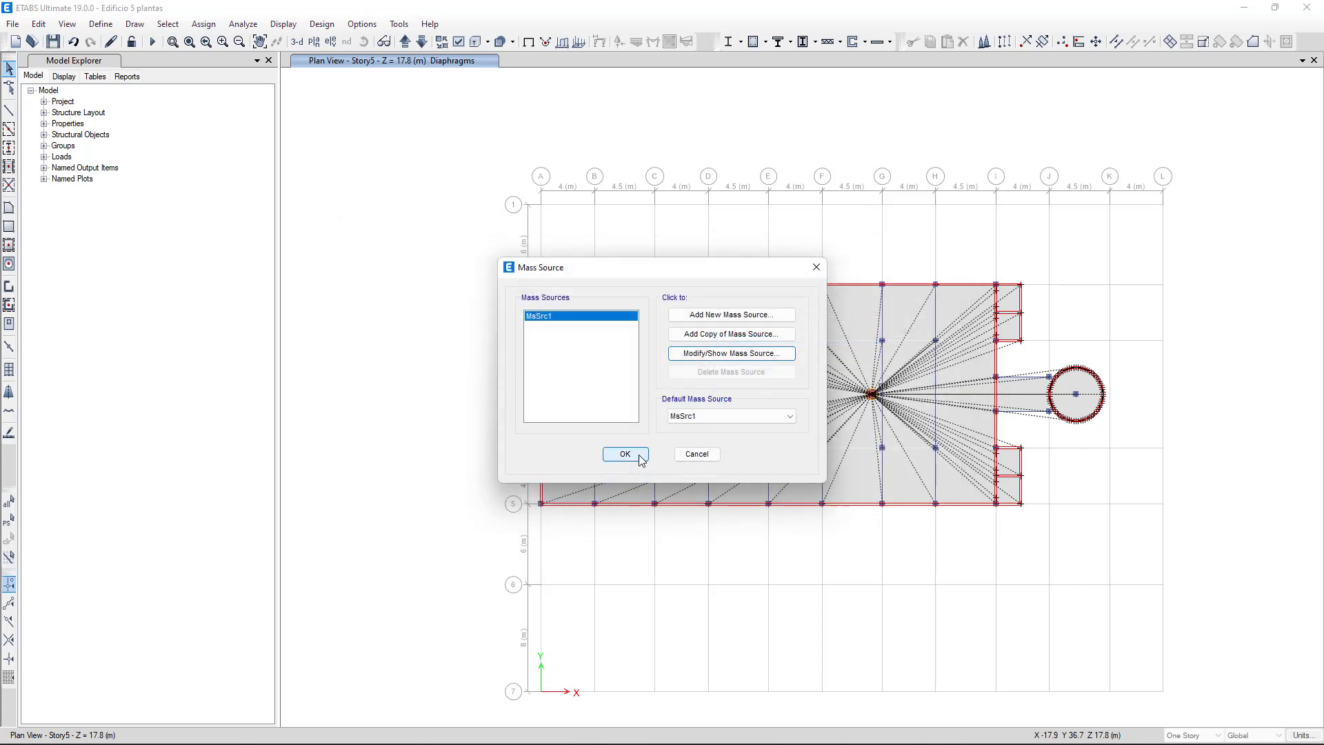
click(624, 454)
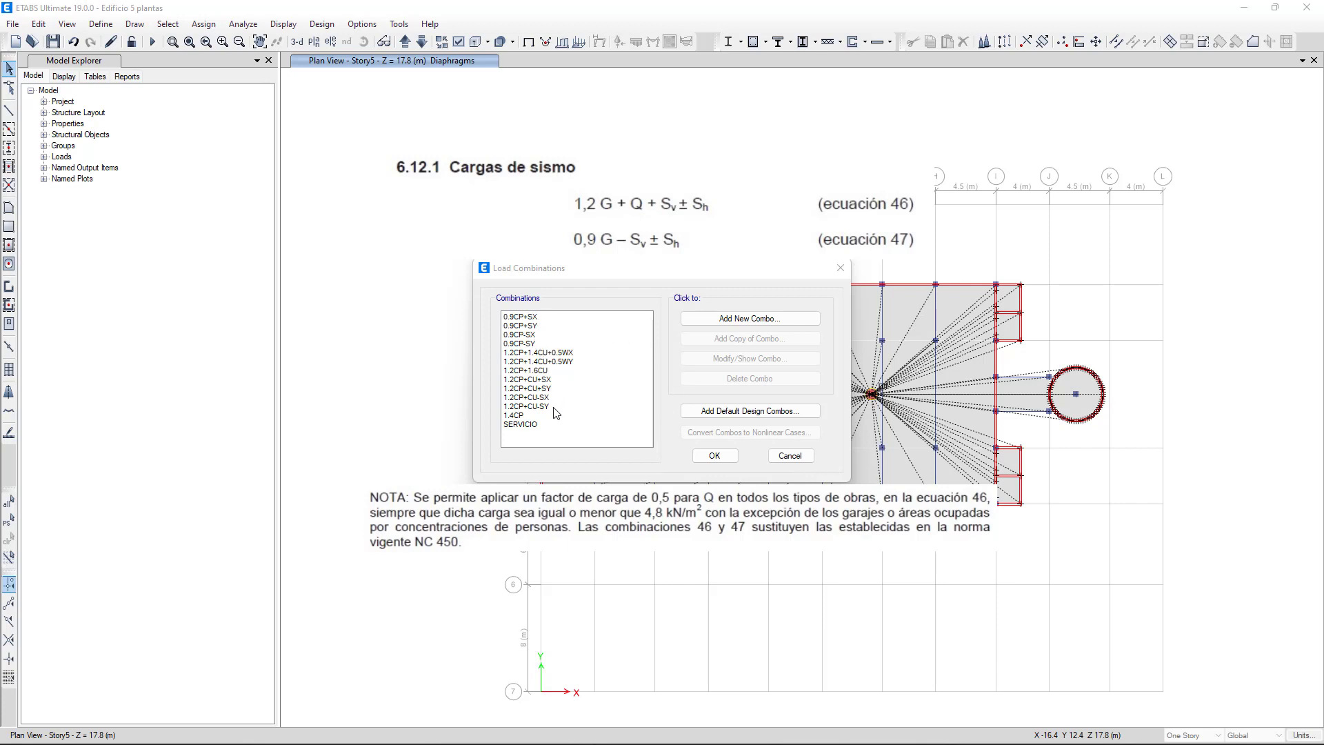
- Accept the existing load combinations and run the analysis of the model
click(706, 459)
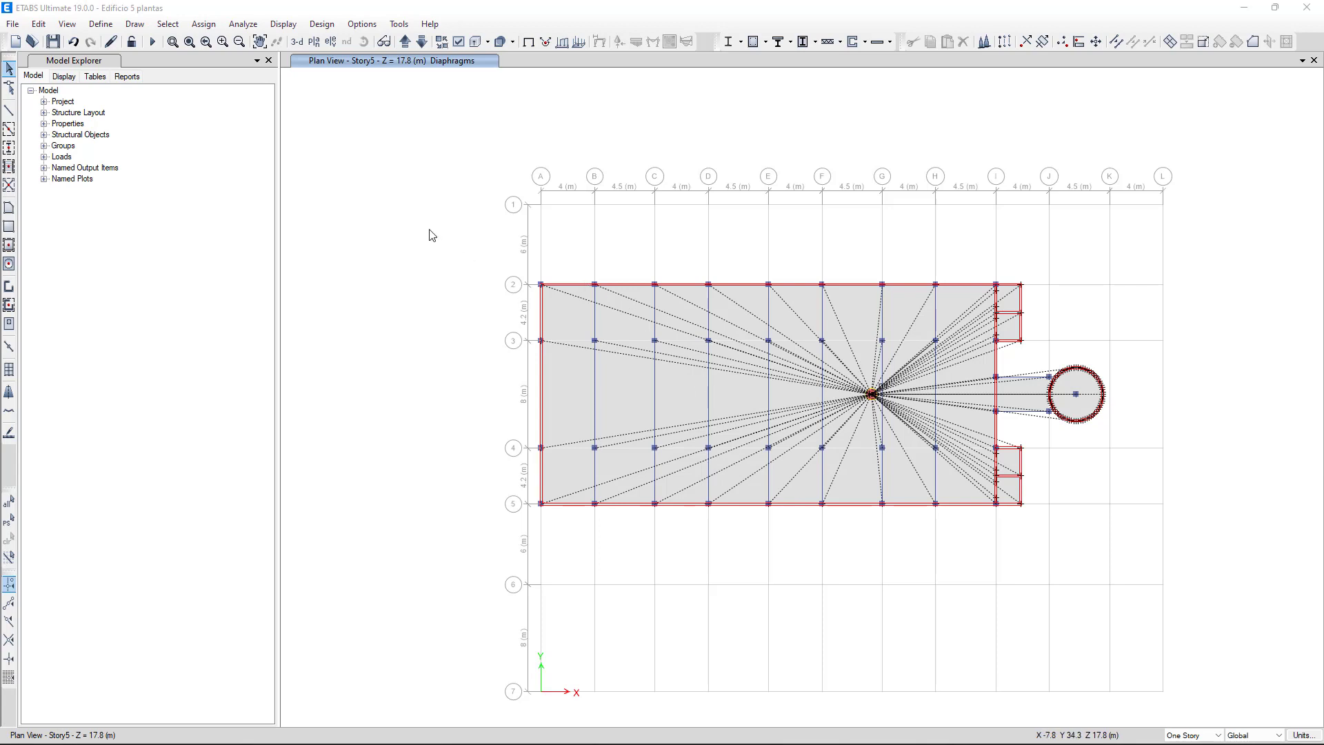
click(154, 45)
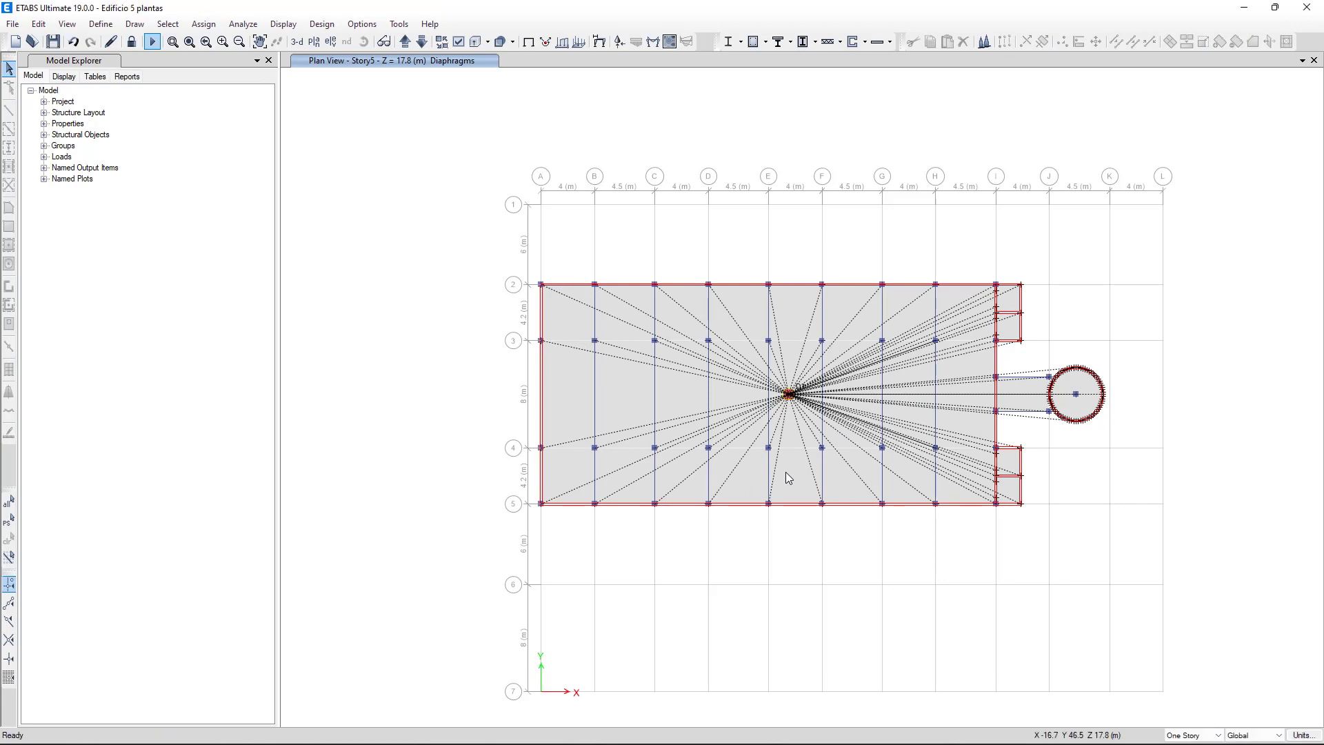
mouse_move(779, 465)
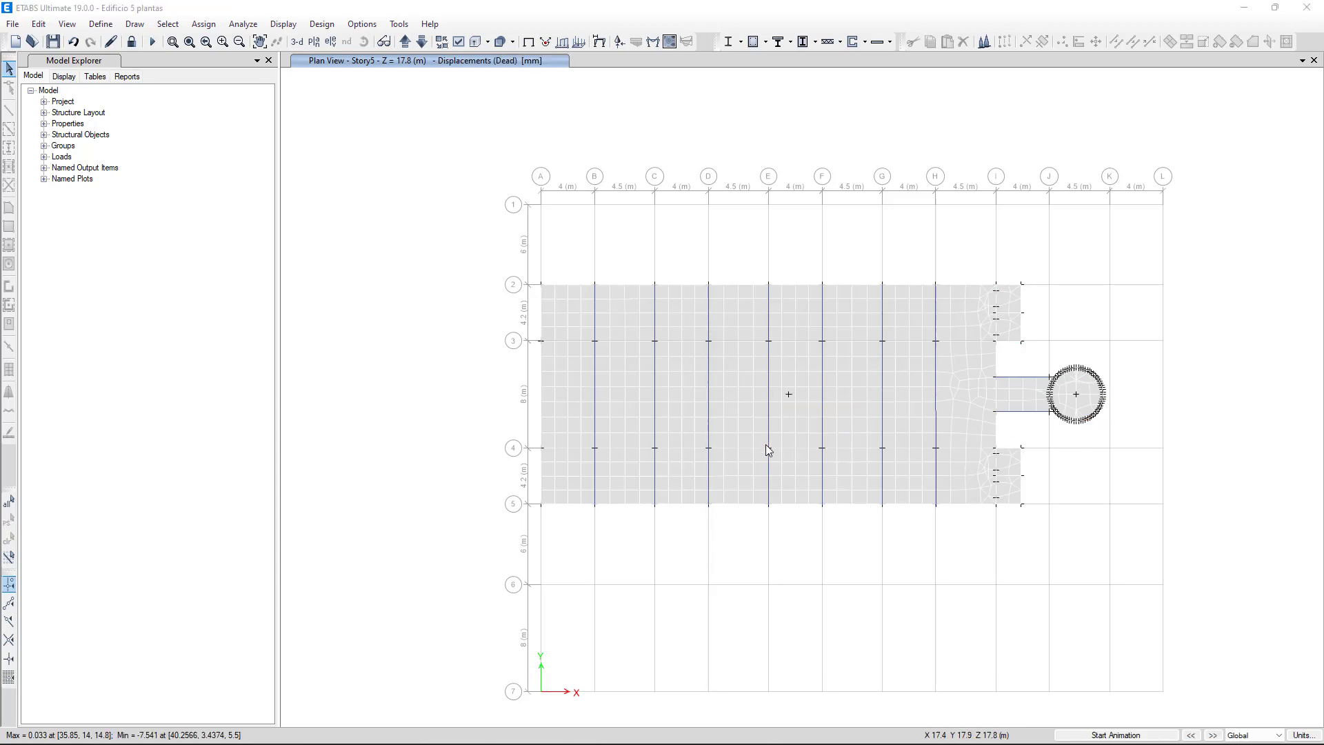
- Show the story response plot of maximum story displacement for the 0.9CP+SX combination
click(280, 25)
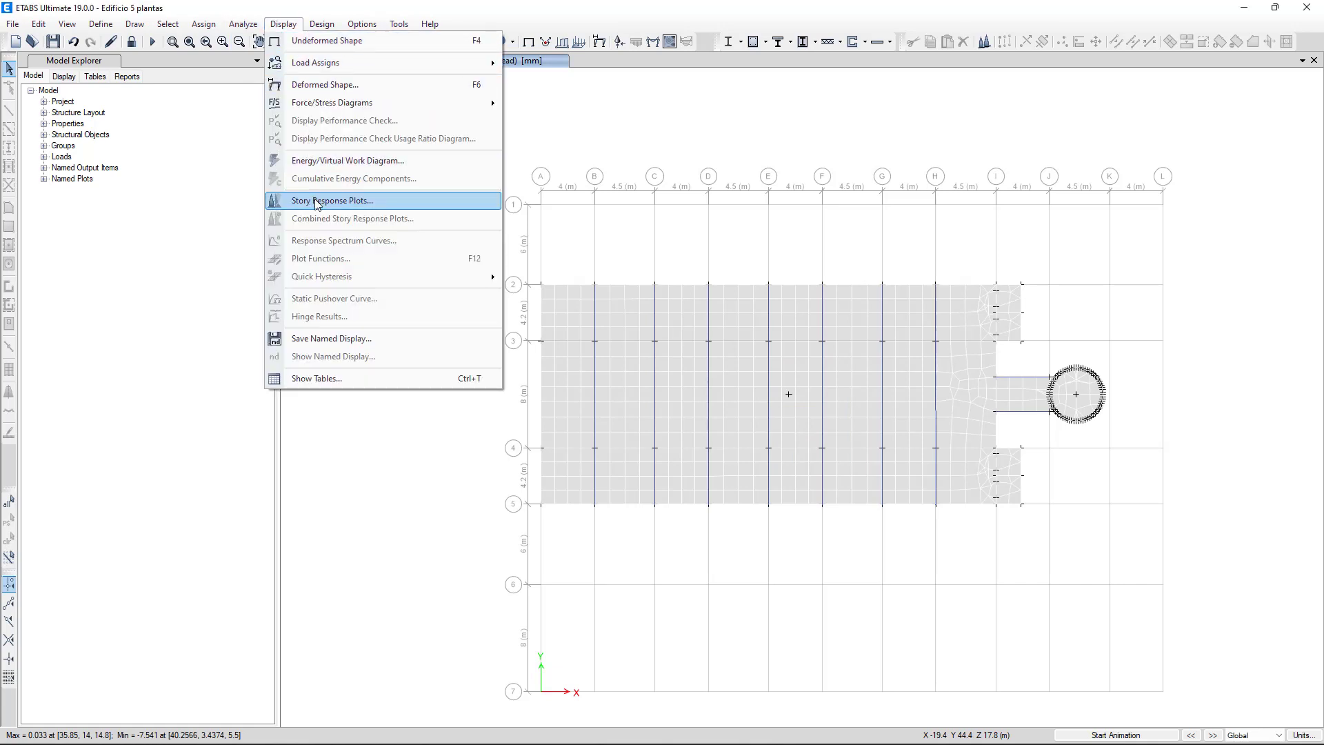
click(358, 201)
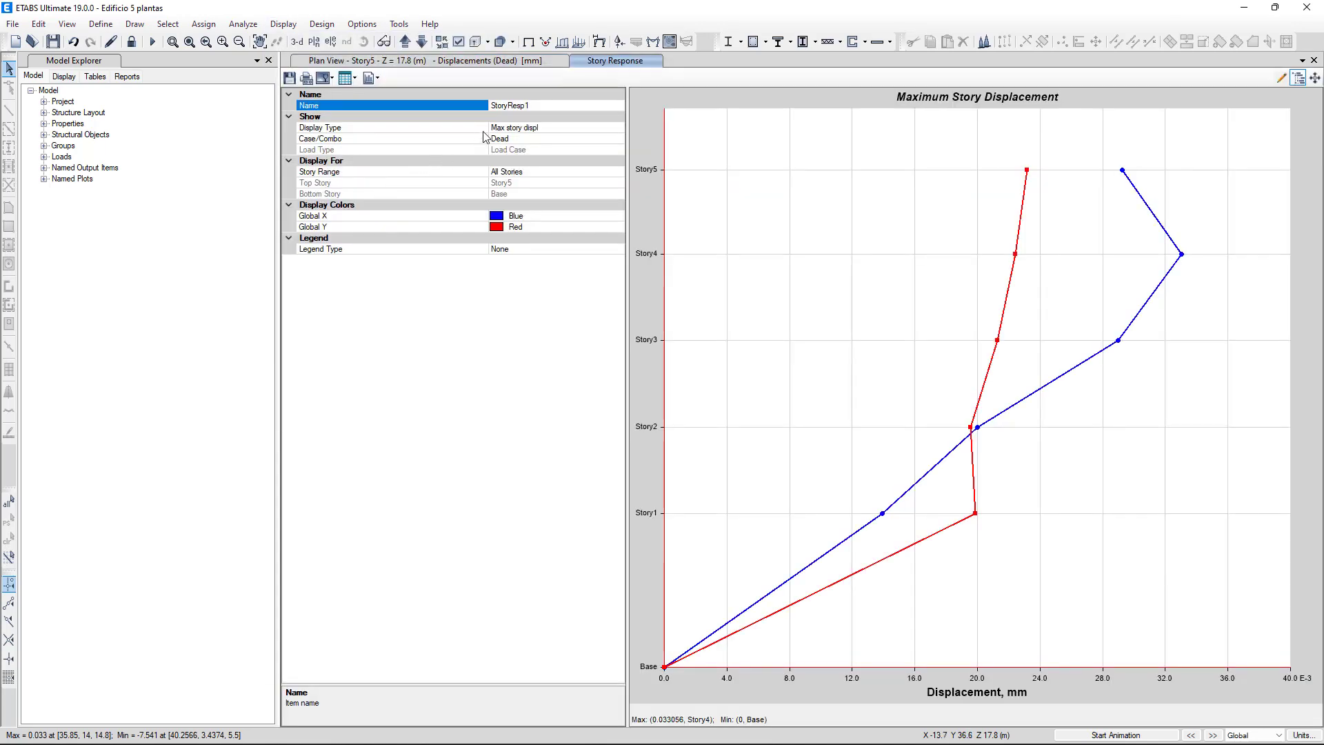
click(525, 140)
click(617, 139)
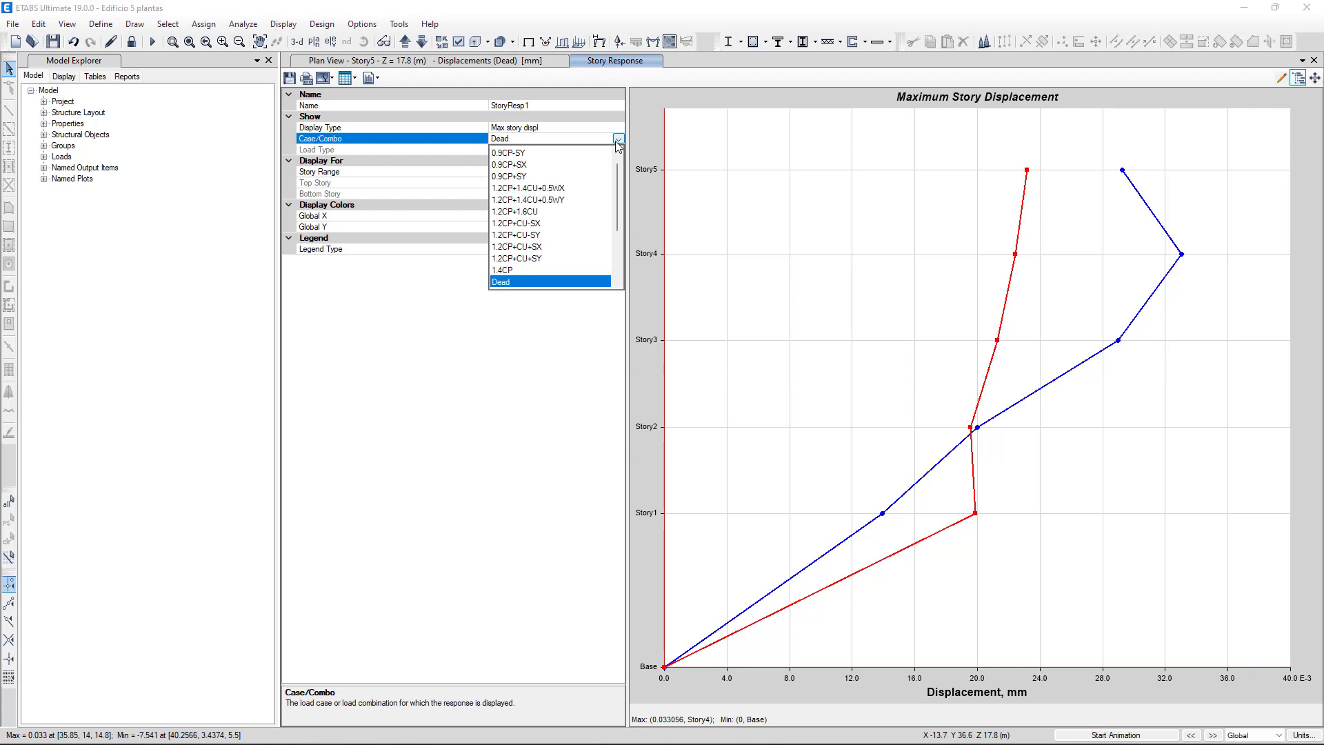
click(515, 167)
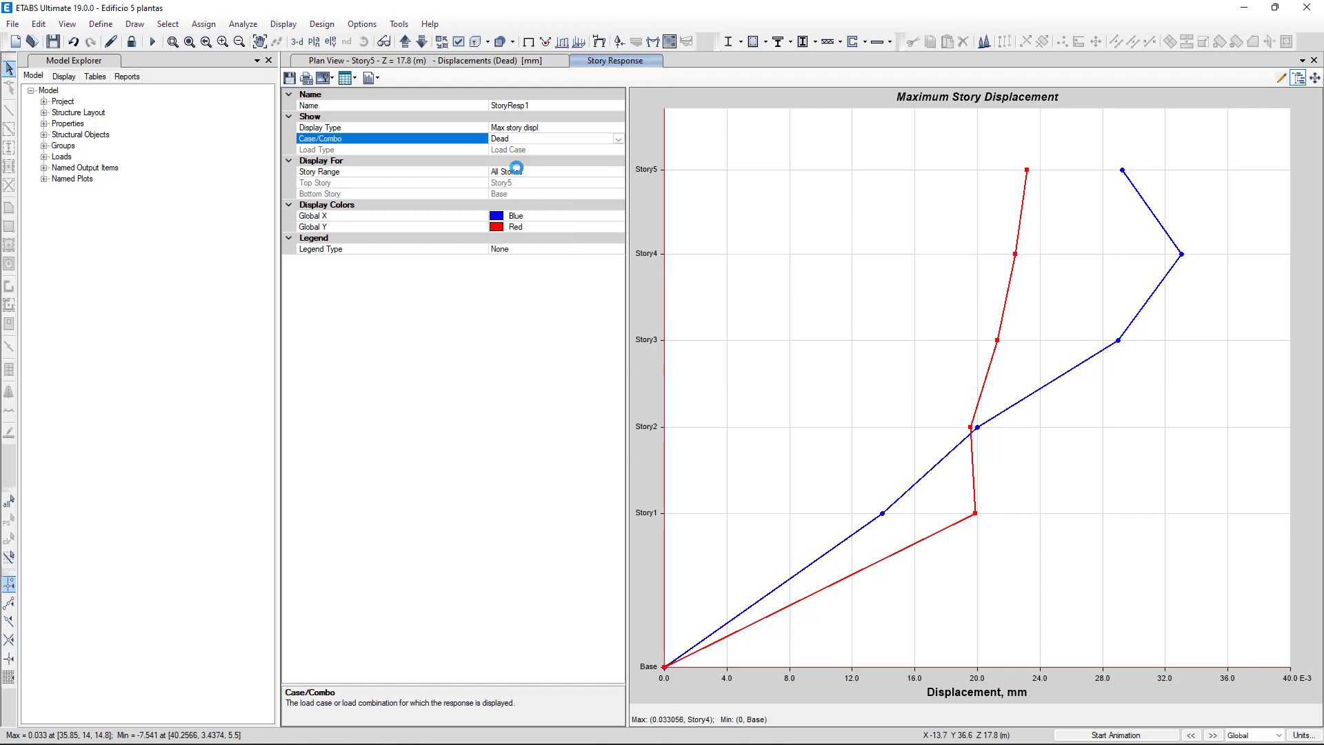
- Switch the story response plot's display type to Diaph CM displ to examine diaphragm D1's centre-of-mass displacements
click(564, 127)
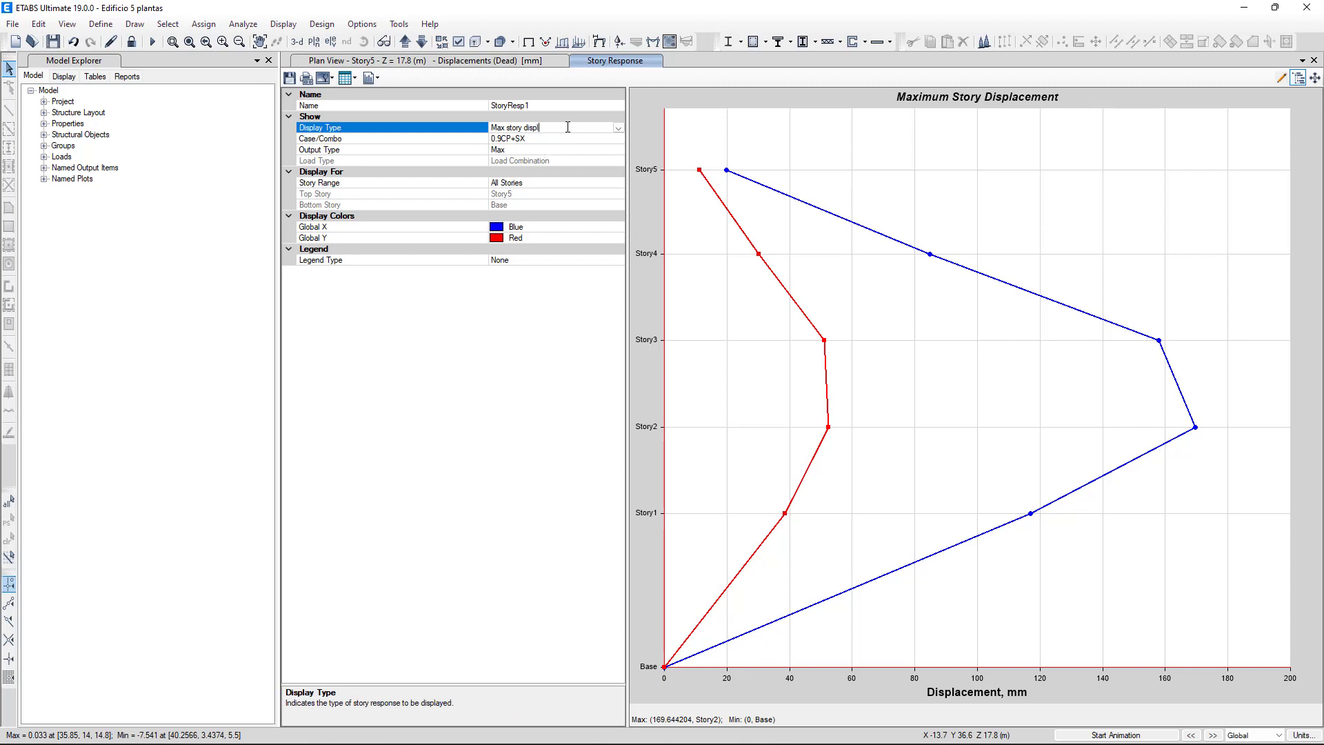
click(617, 127)
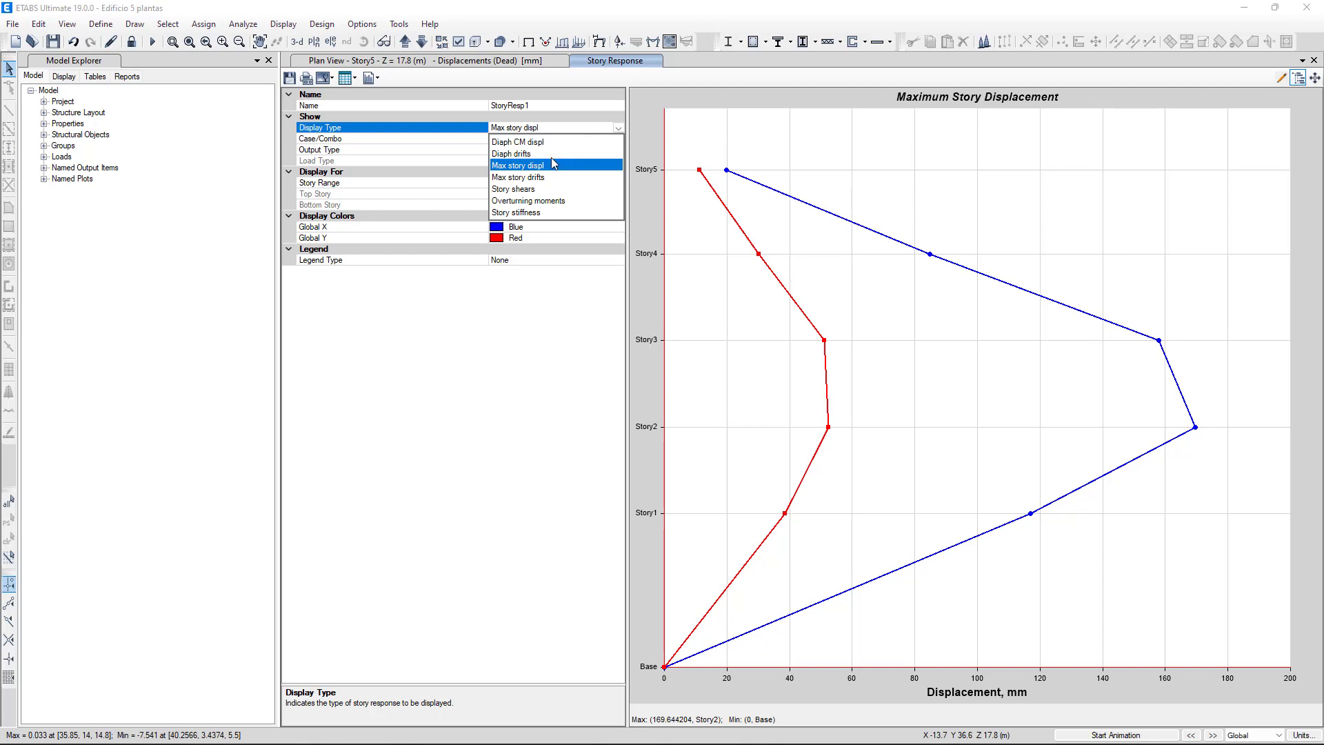
click(515, 178)
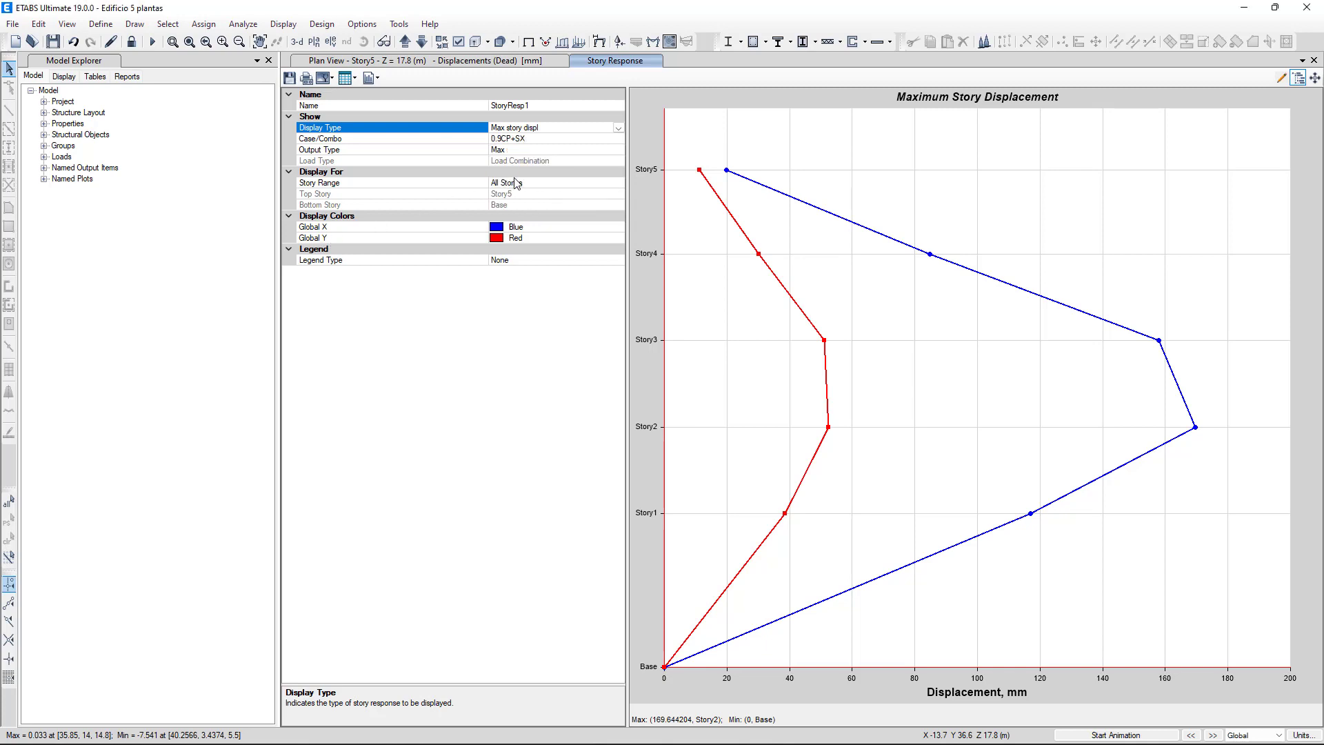
click(618, 128)
click(535, 143)
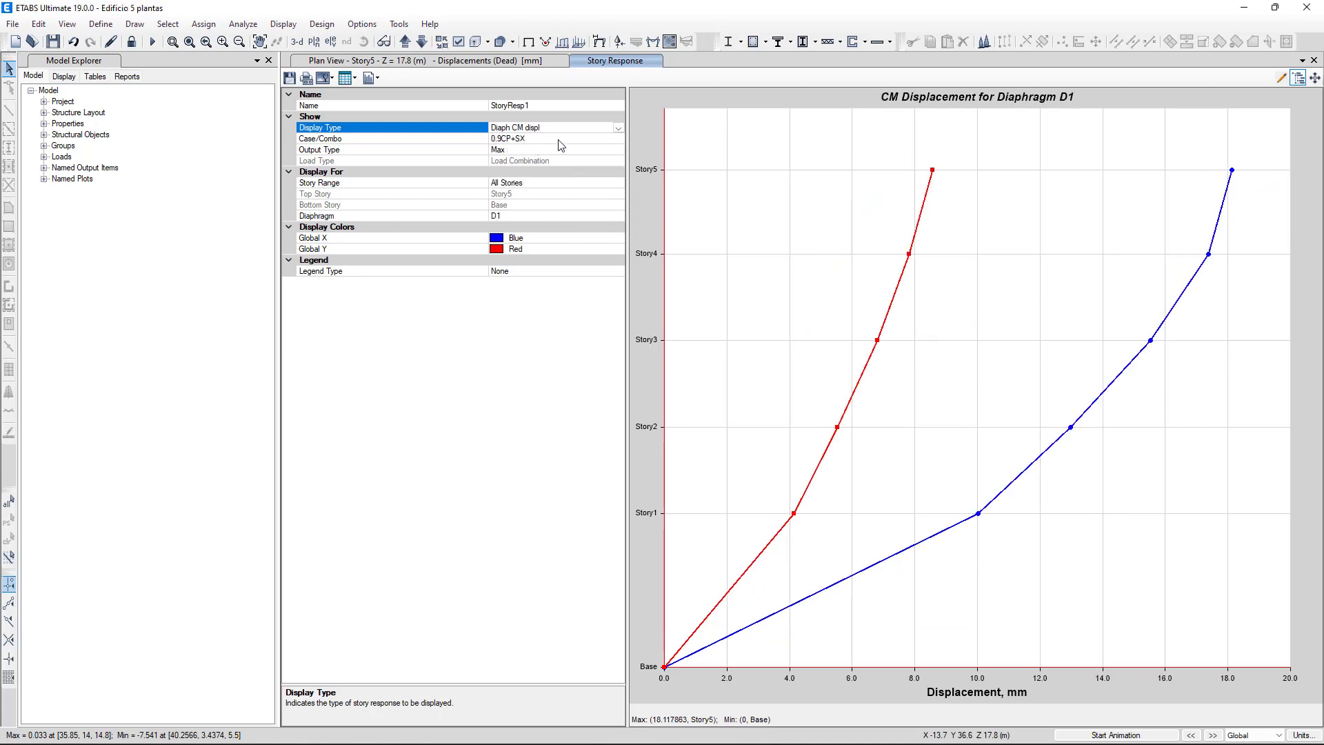
- Examine the diaphragm drifts and the maximum story drifts for 0.9CP+SX in the story response plot
click(617, 131)
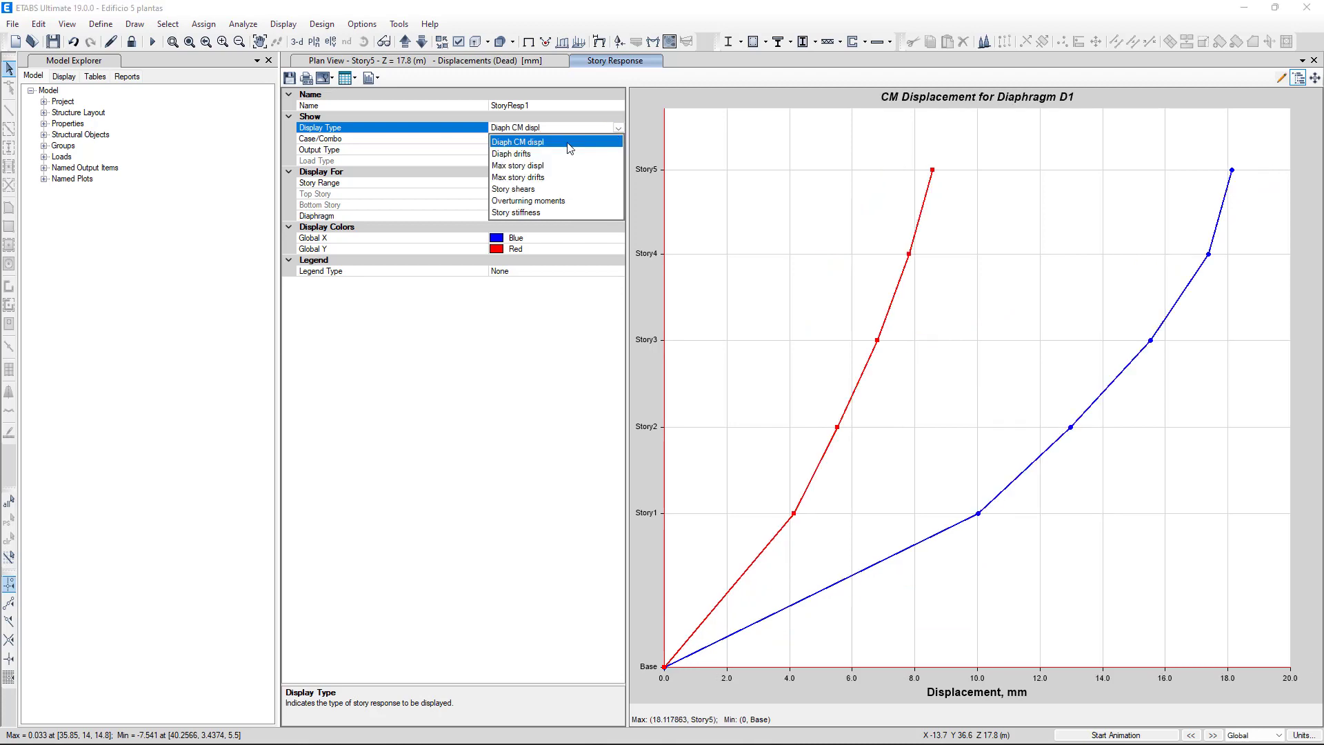
click(531, 154)
click(618, 130)
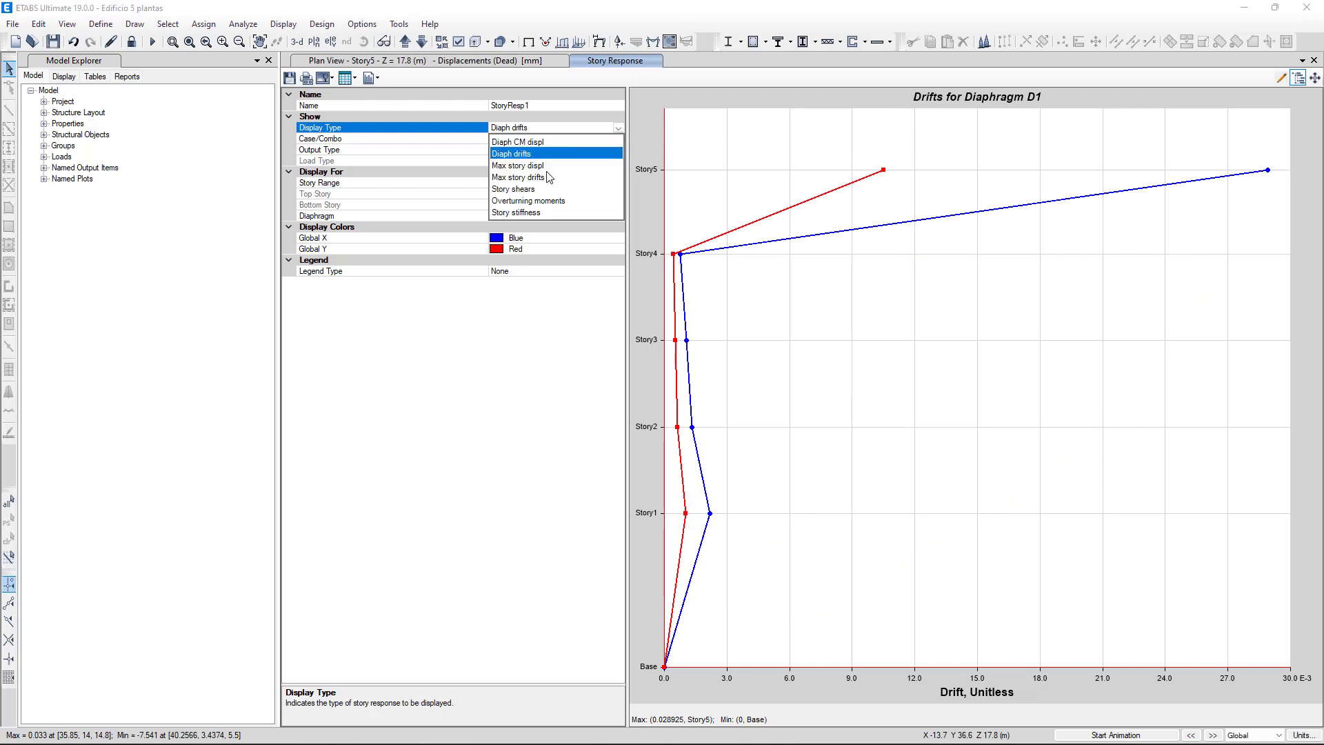
click(536, 178)
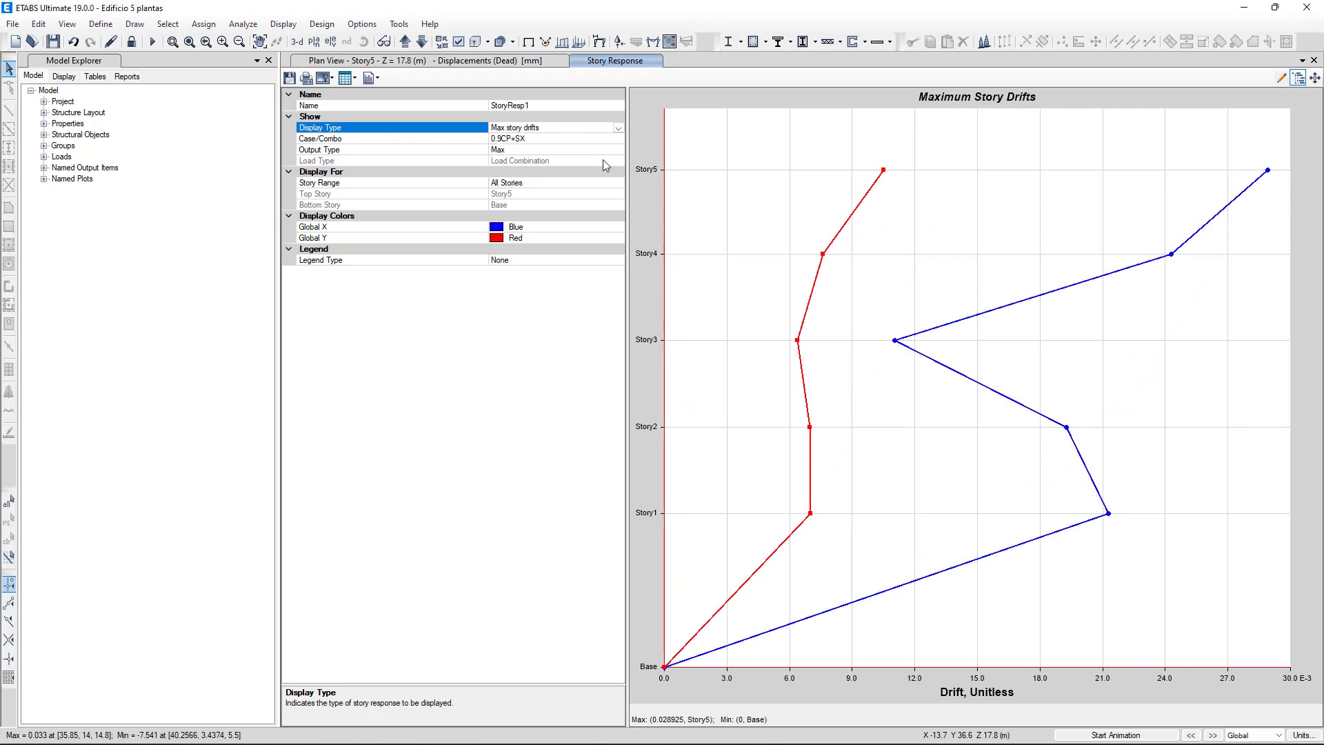